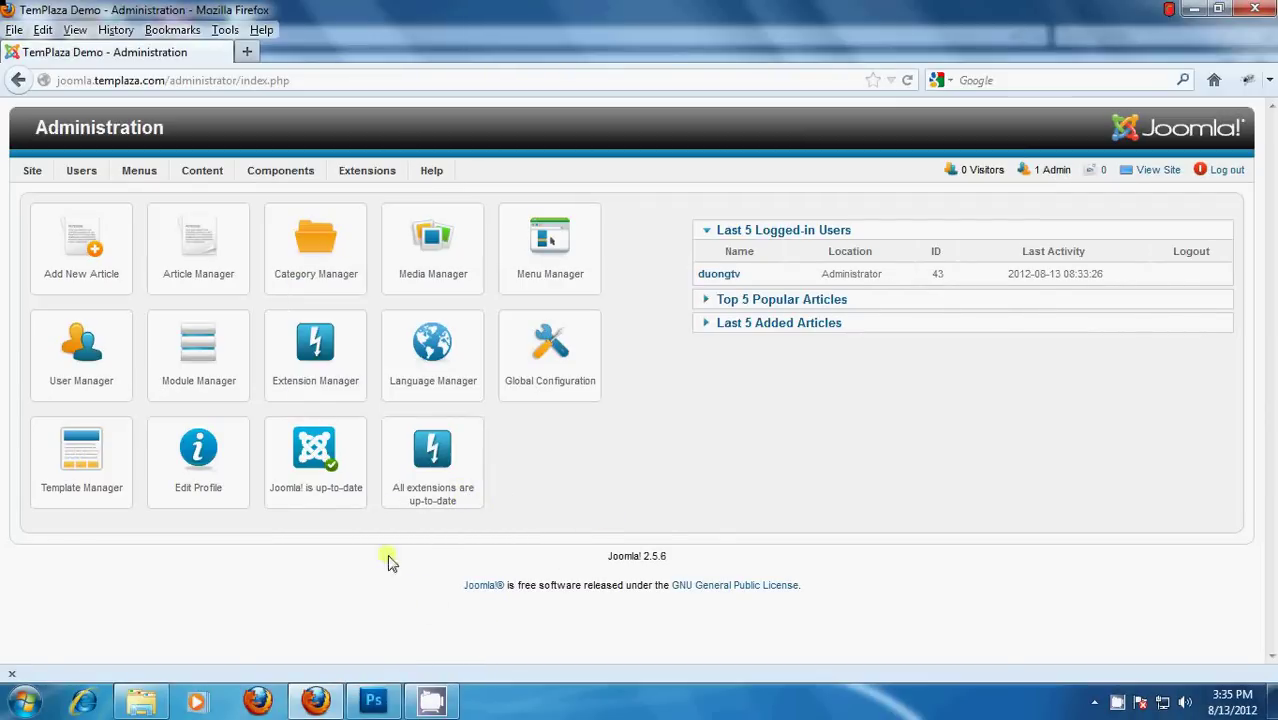
Create a new article category titled "Gallery page", save it and return to the category list
mouse_move(205, 177)
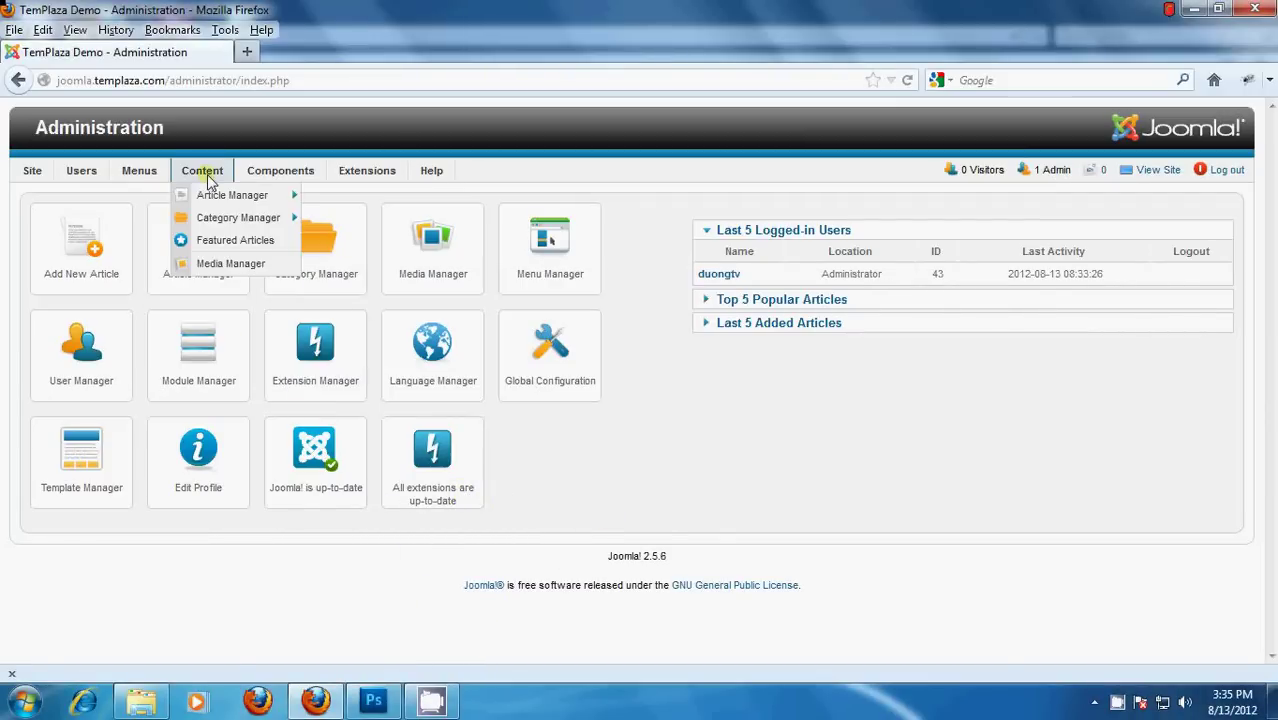
click(228, 224)
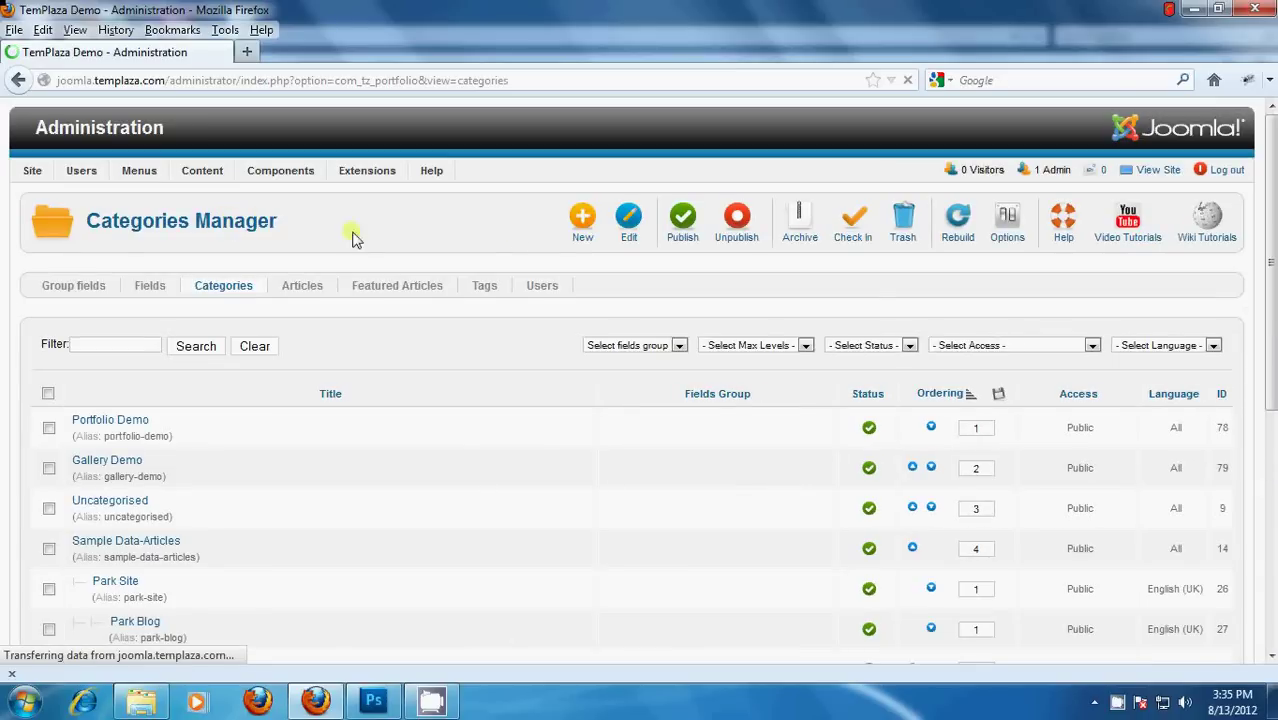
click(579, 224)
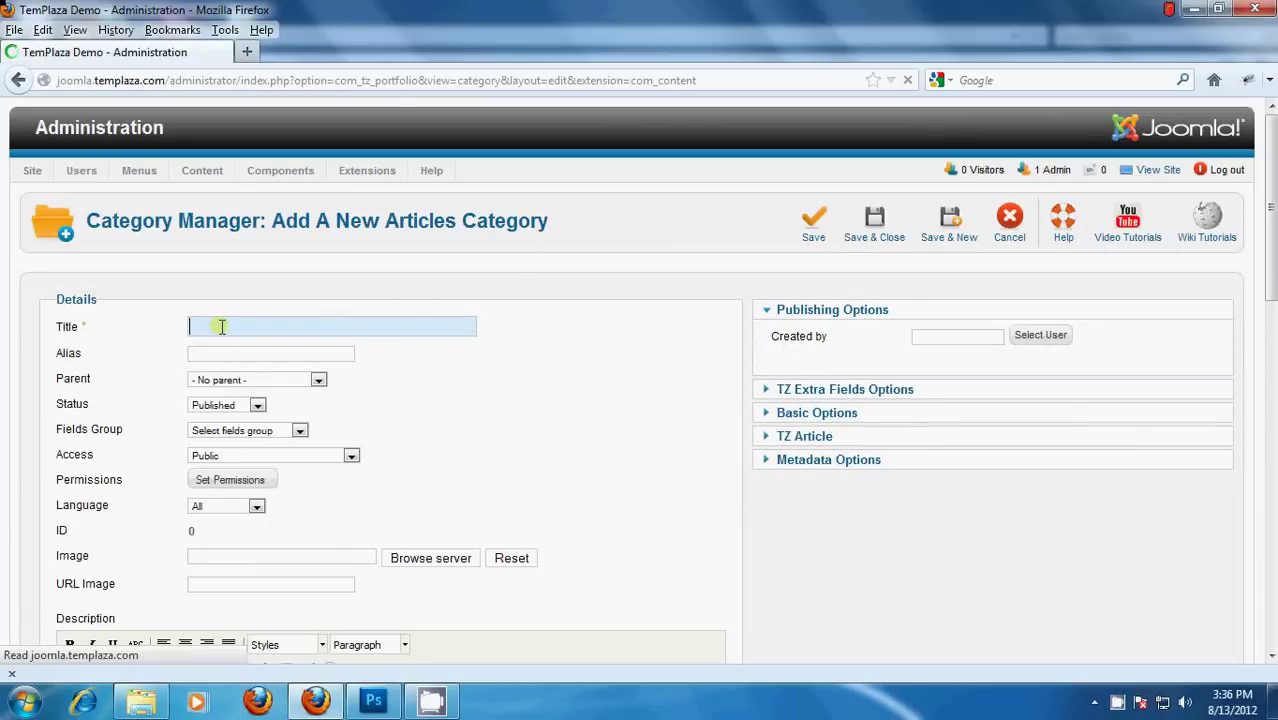
text(Gallery page)
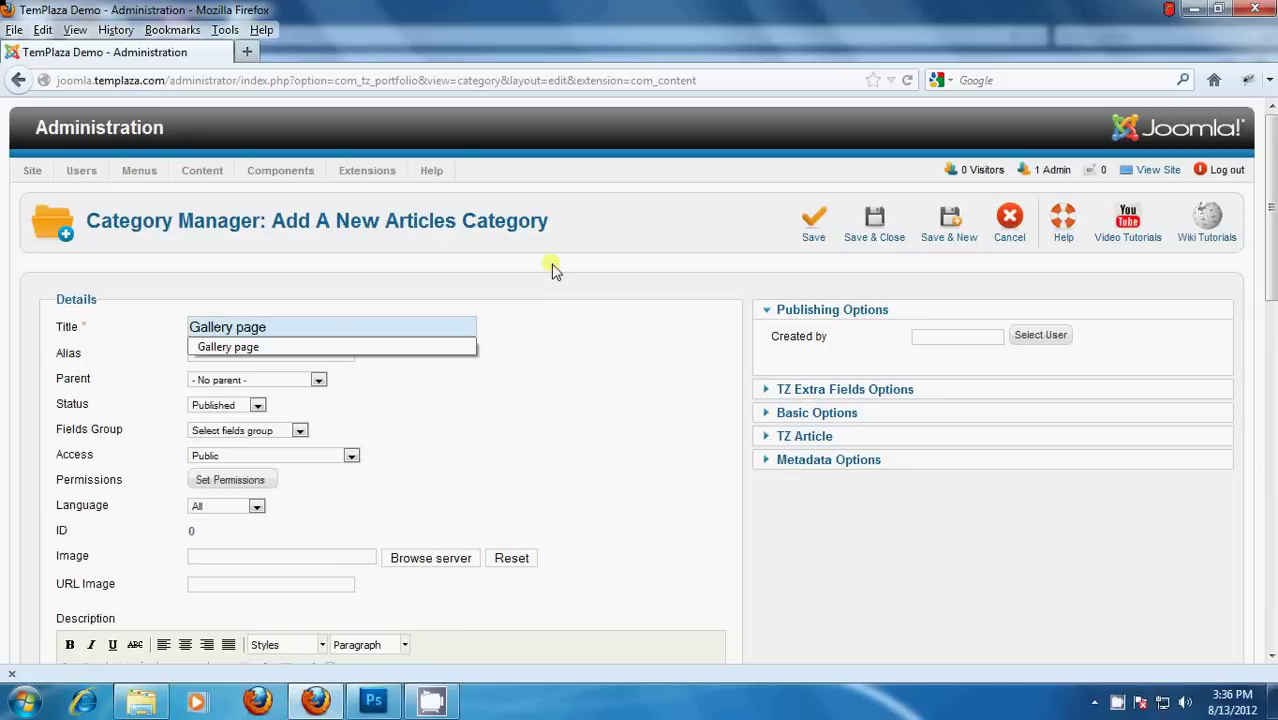
click(882, 222)
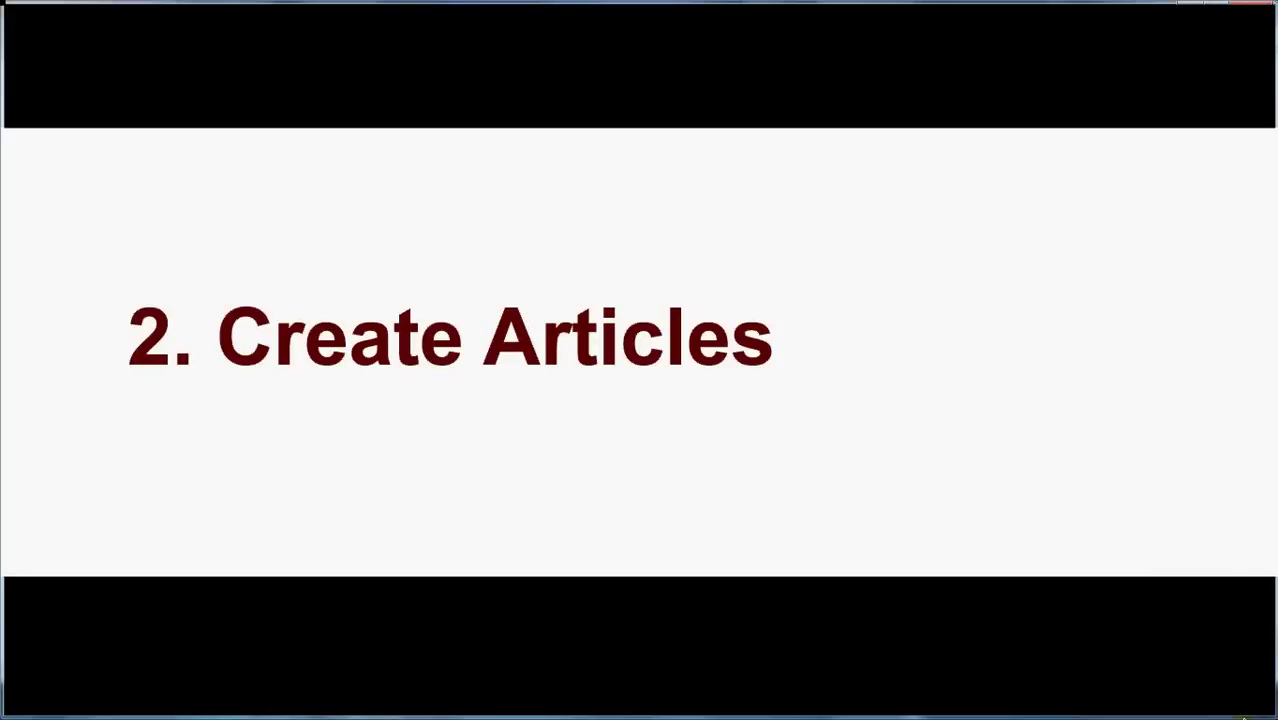
Go to the articles list and start a new article
key(alt+Tab)
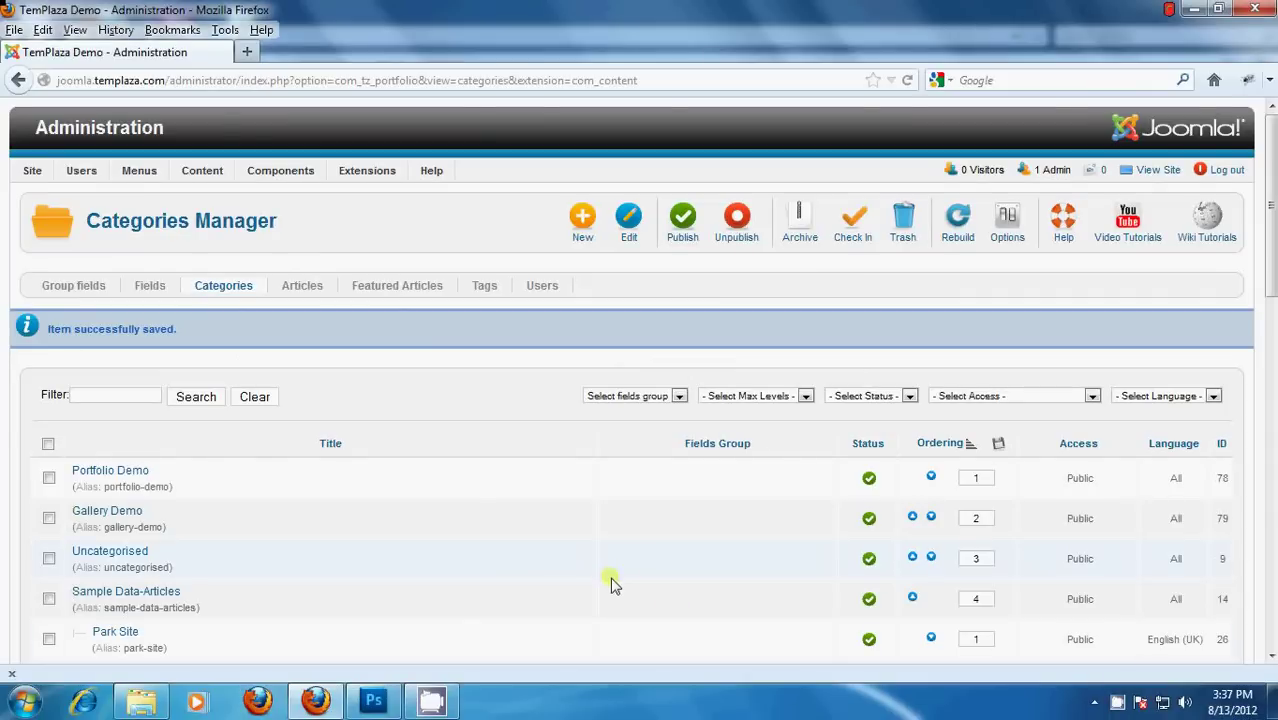
click(302, 287)
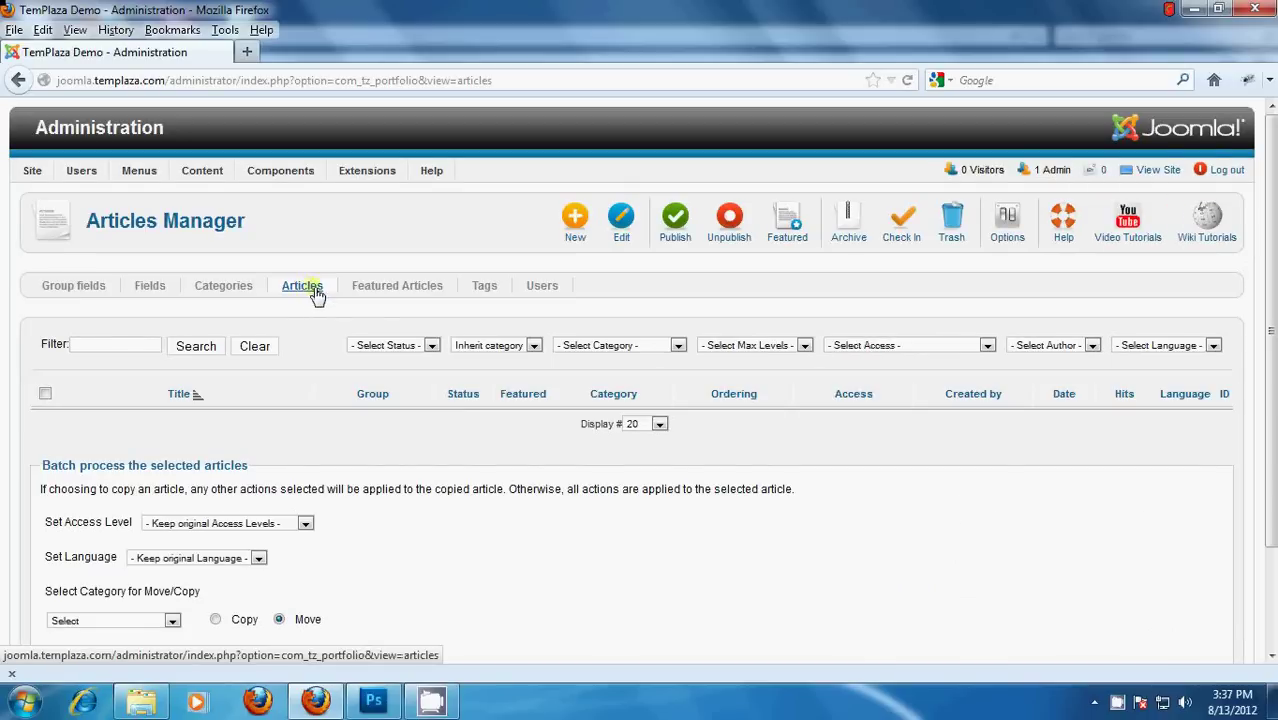
click(576, 234)
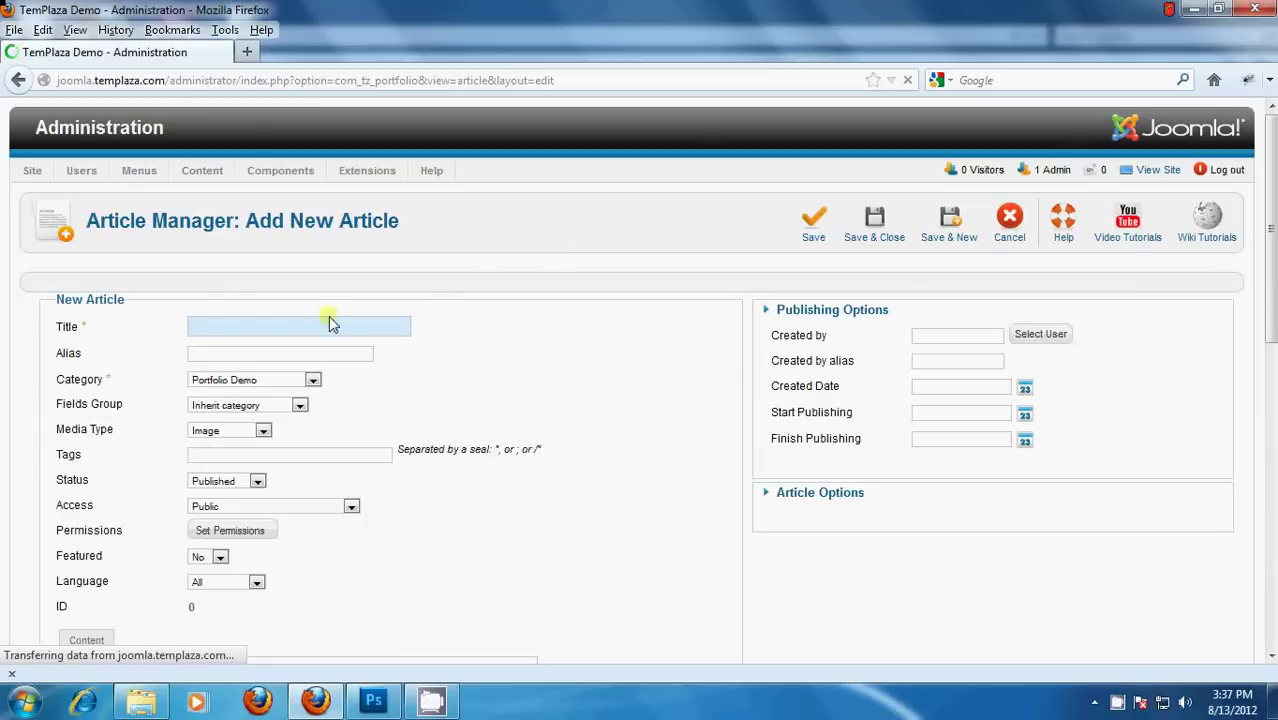
Open lipsum.com in a new browser tab and generate 100 paragraphs of Lorem Ipsum text
click(247, 51)
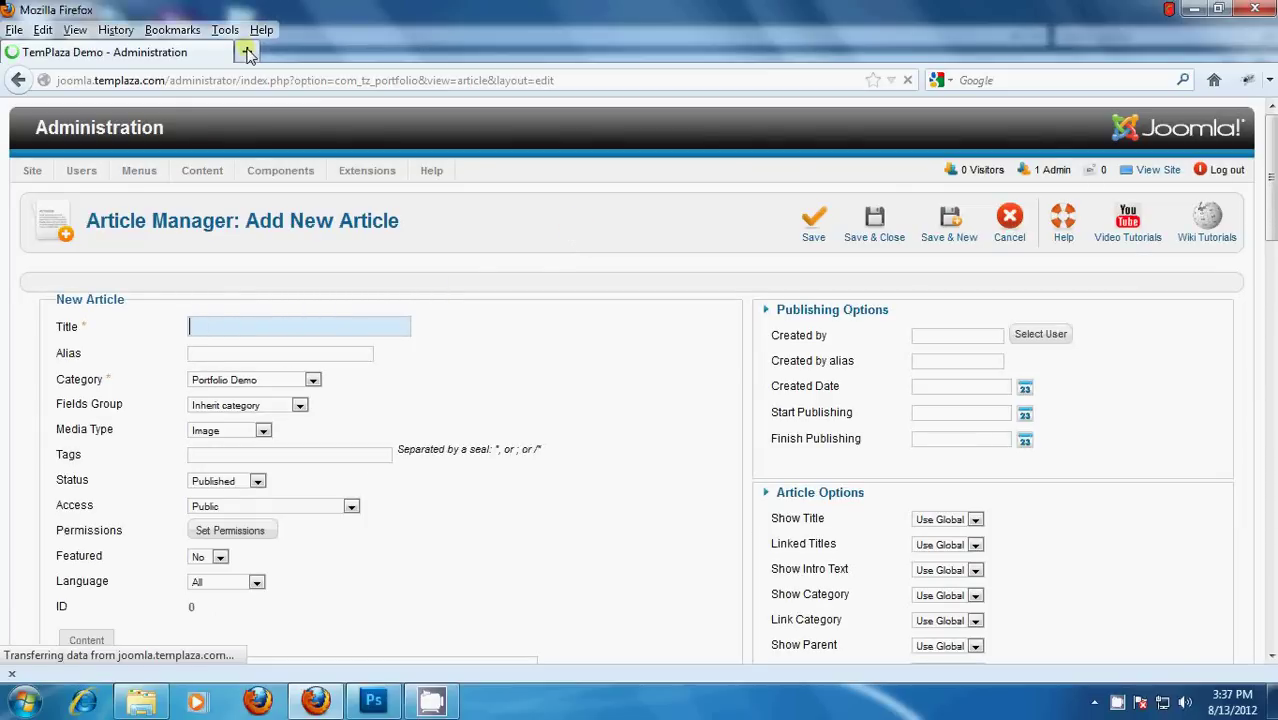
text(lip)
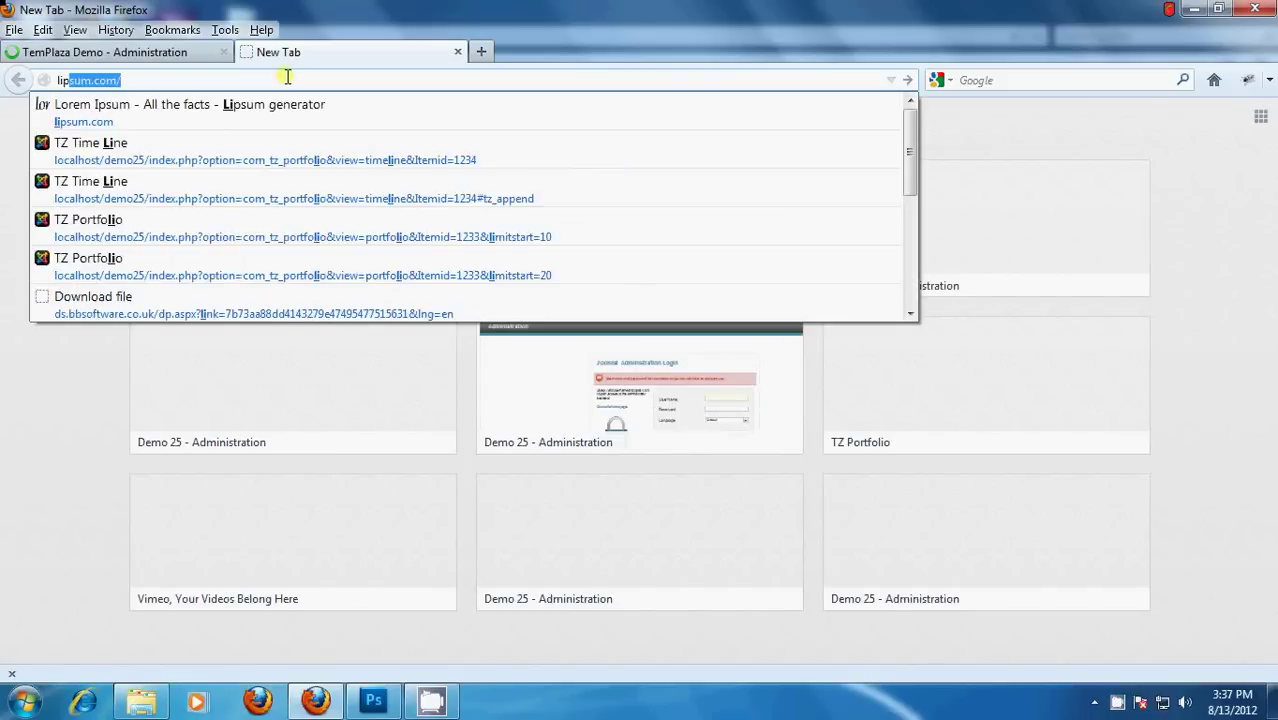
text(sum)
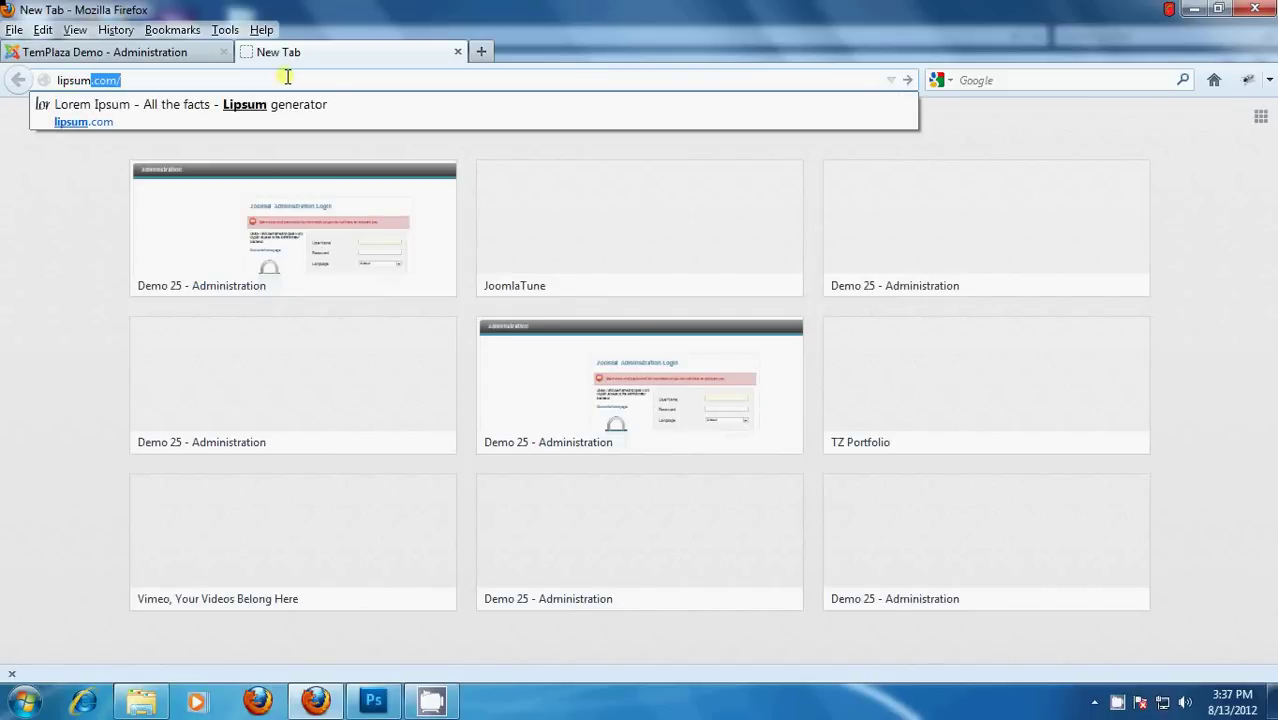
text(.com)
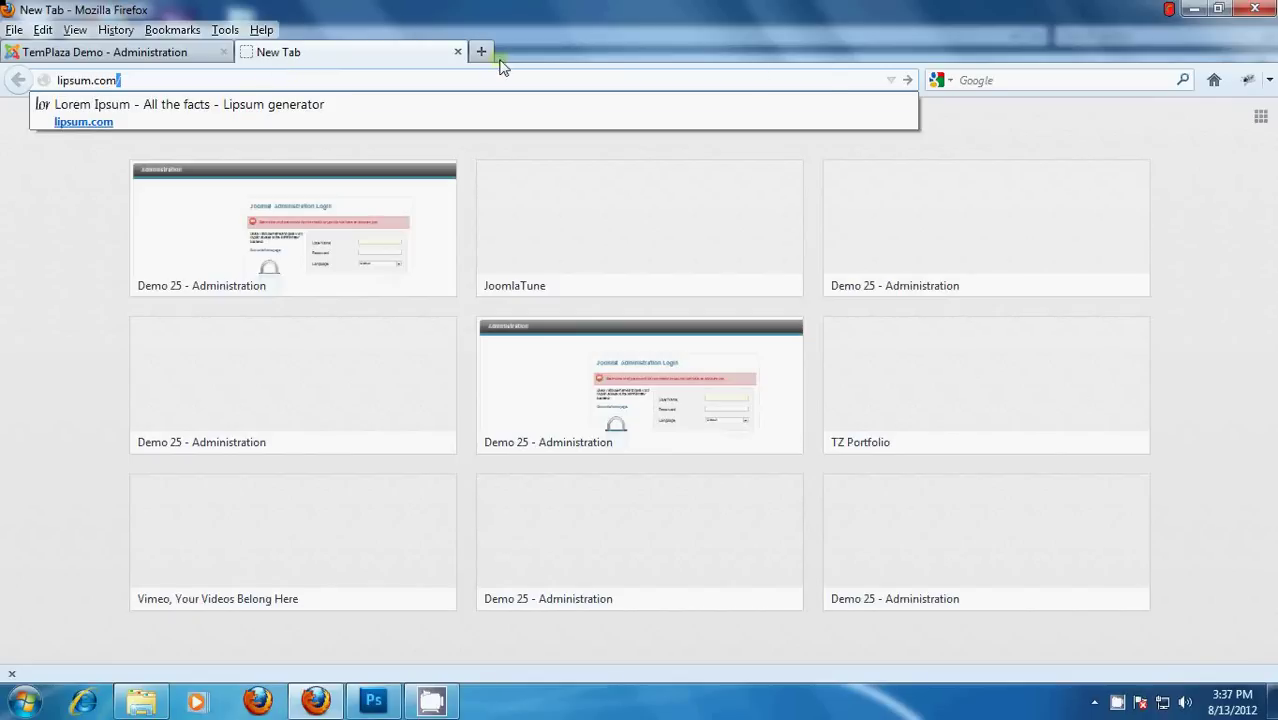
click(905, 84)
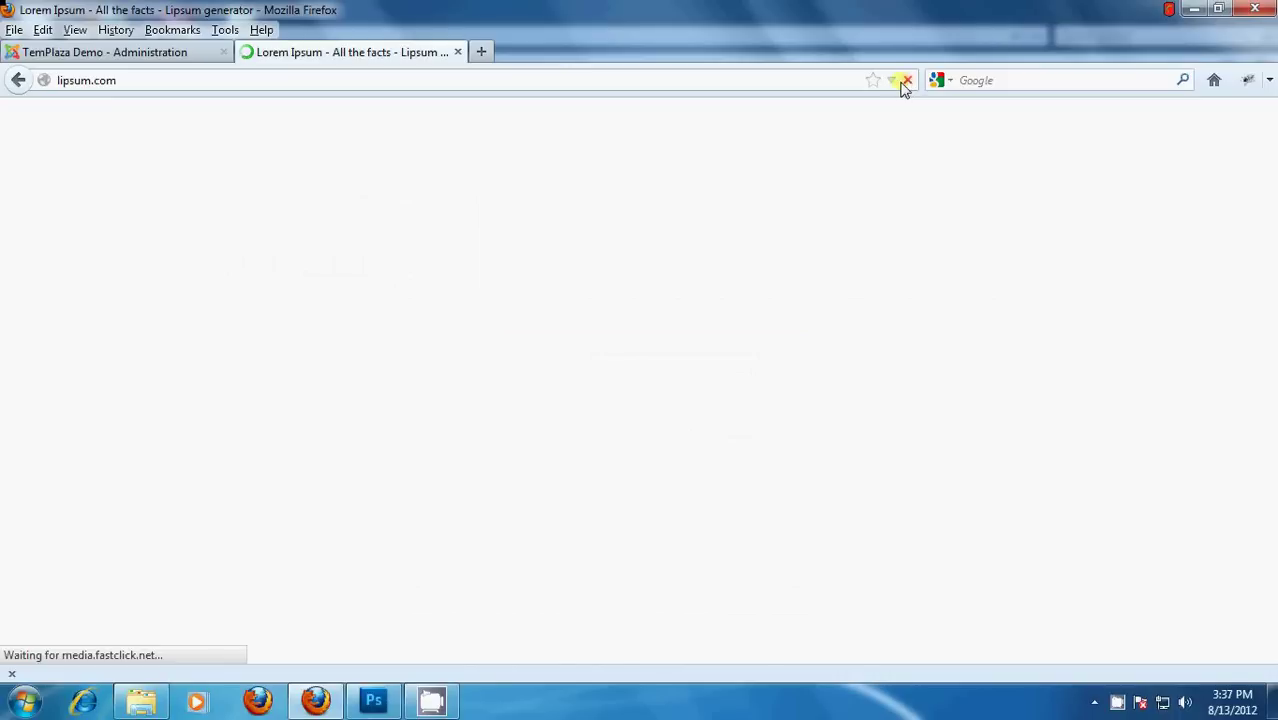
drag(1260, 192, 1262, 366)
drag(664, 242, 718, 240)
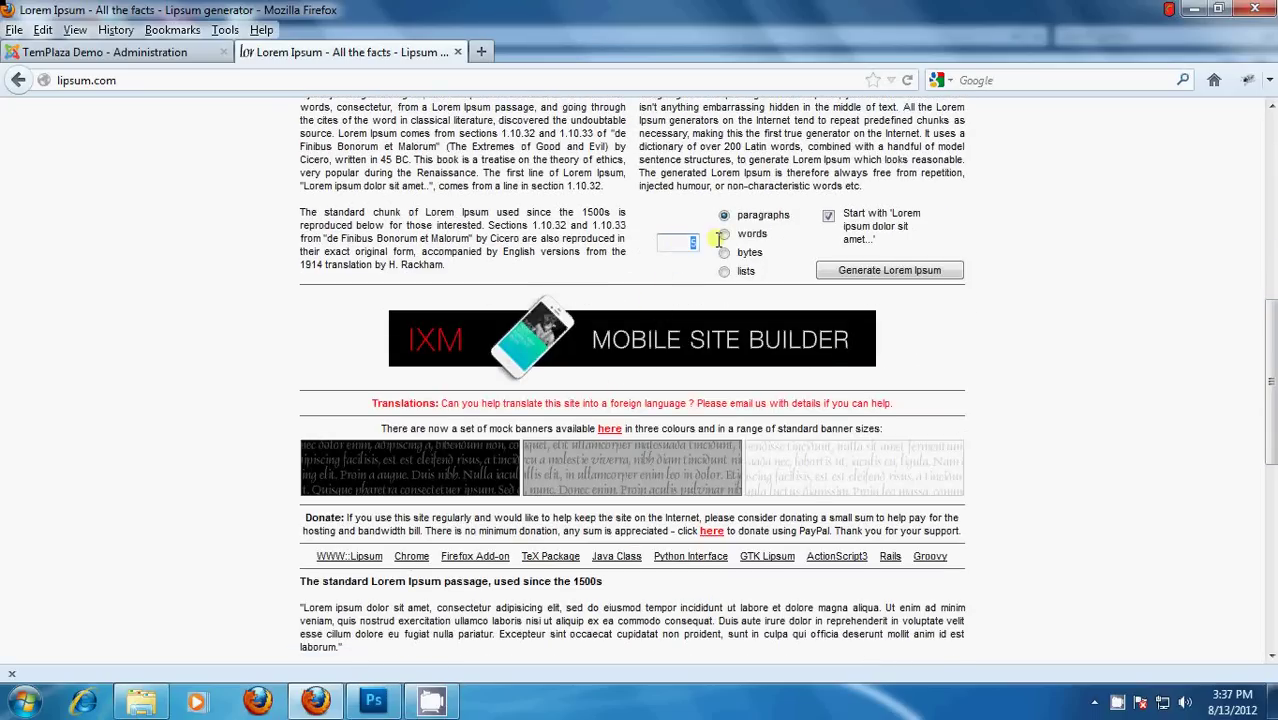
click(885, 270)
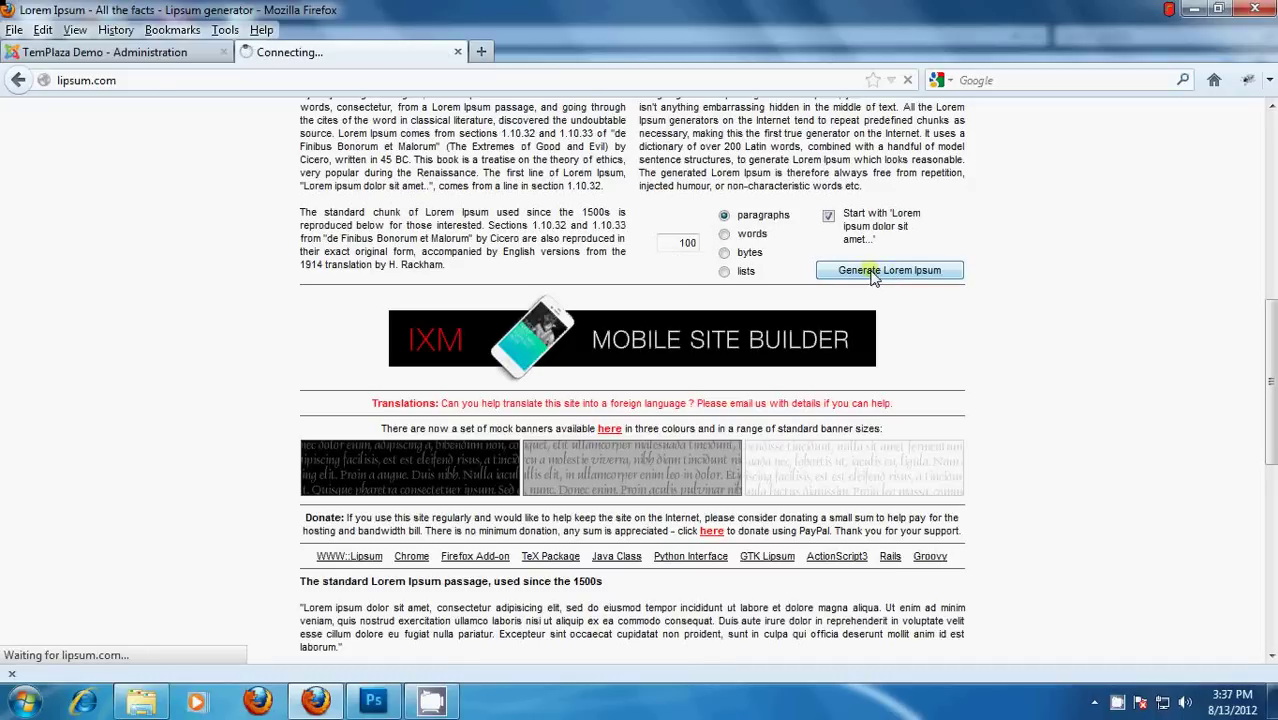
Copy "Lorem ipsum dolor sit amet" from the generated text and paste it as the new article's title
drag(1270, 112, 1248, 146)
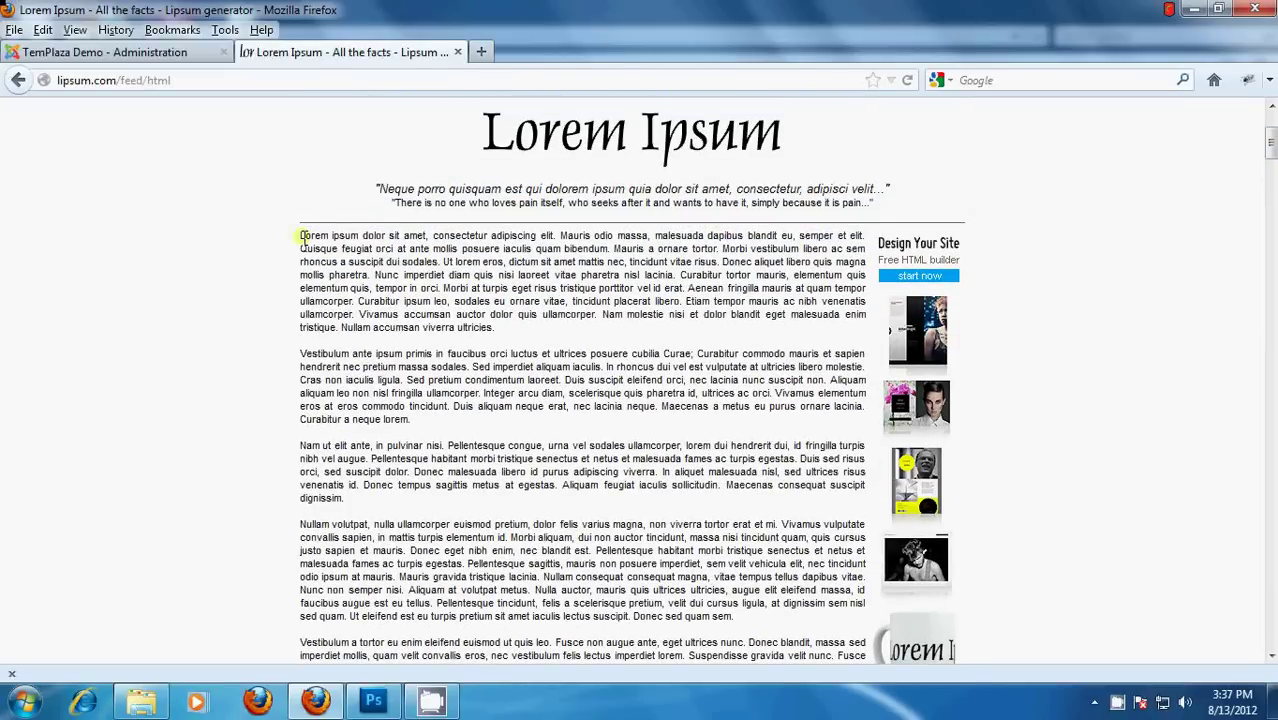
drag(299, 235, 427, 232)
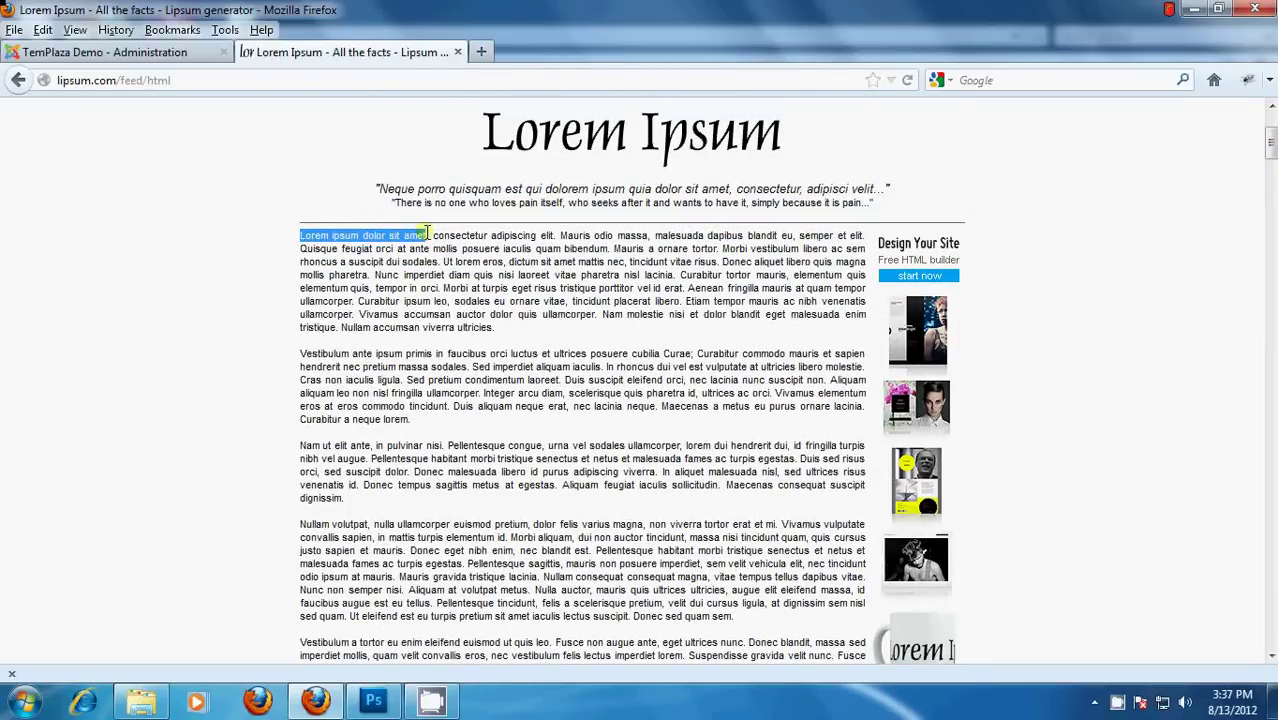
right_click(427, 232)
click(432, 250)
click(160, 52)
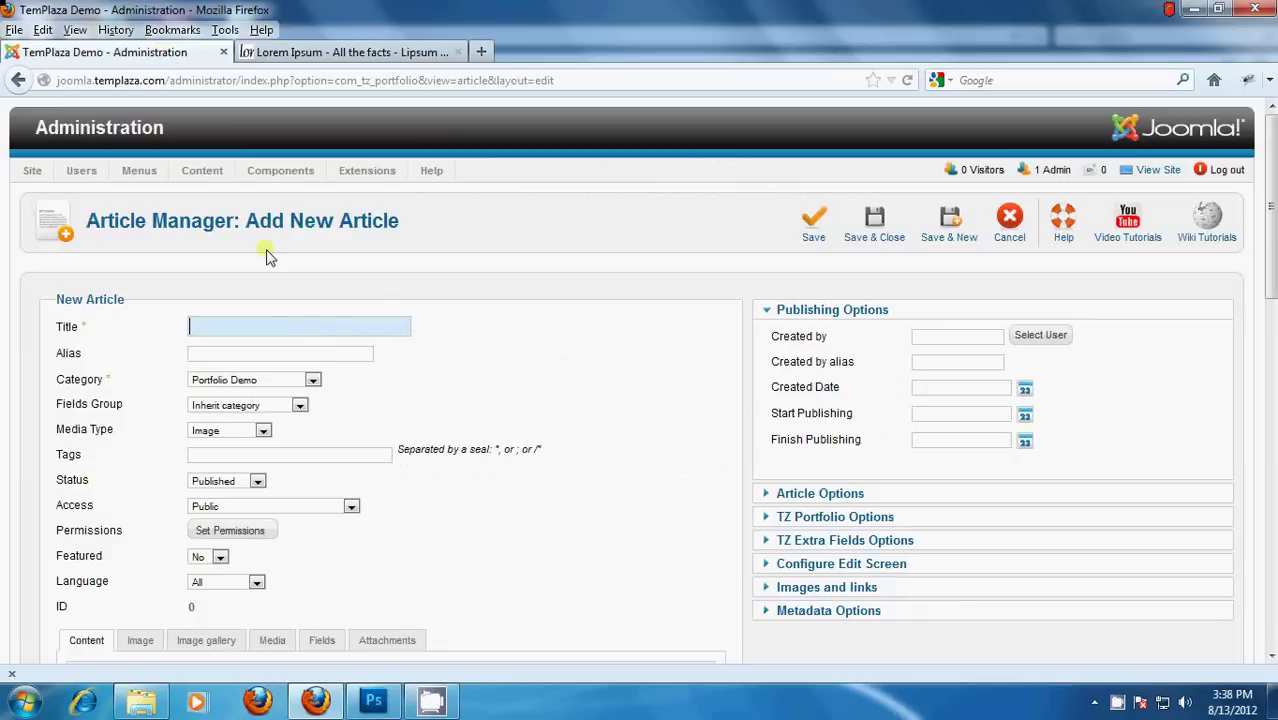
click(240, 323)
key(ctrl+v)
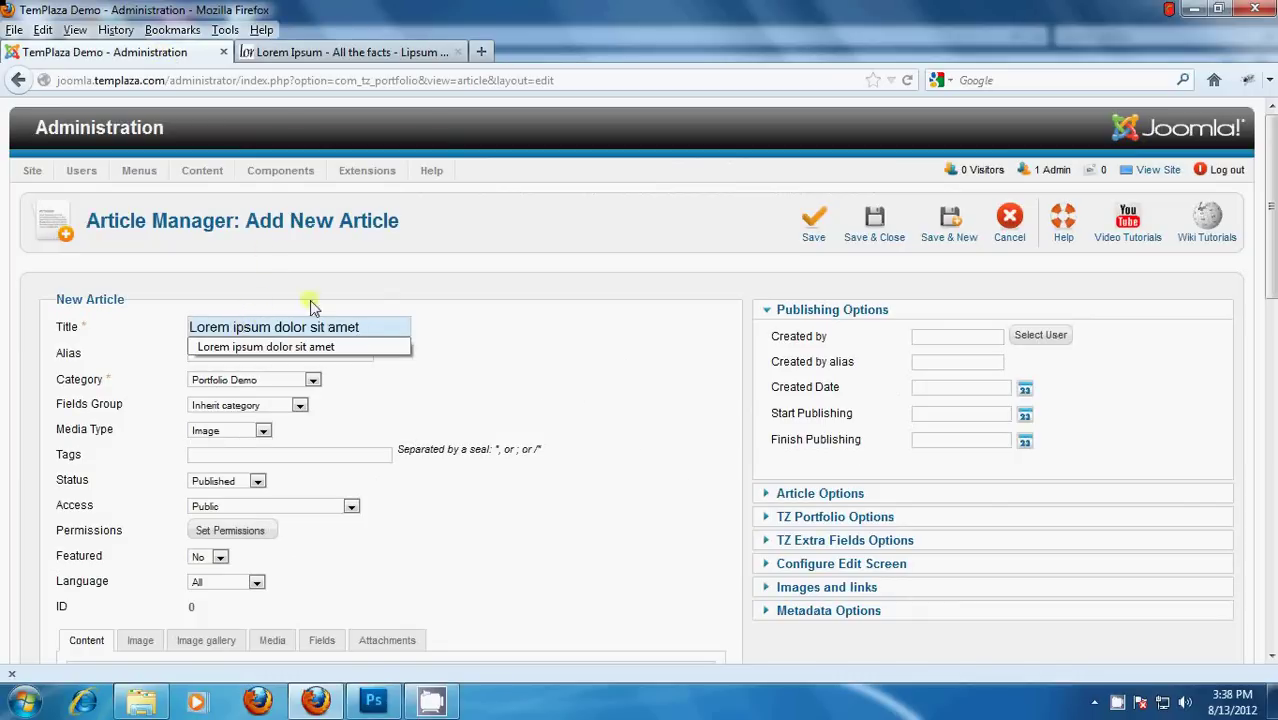
Assign the article to the Gallery page category and keep its media type as Image
click(313, 380)
drag(316, 430, 316, 530)
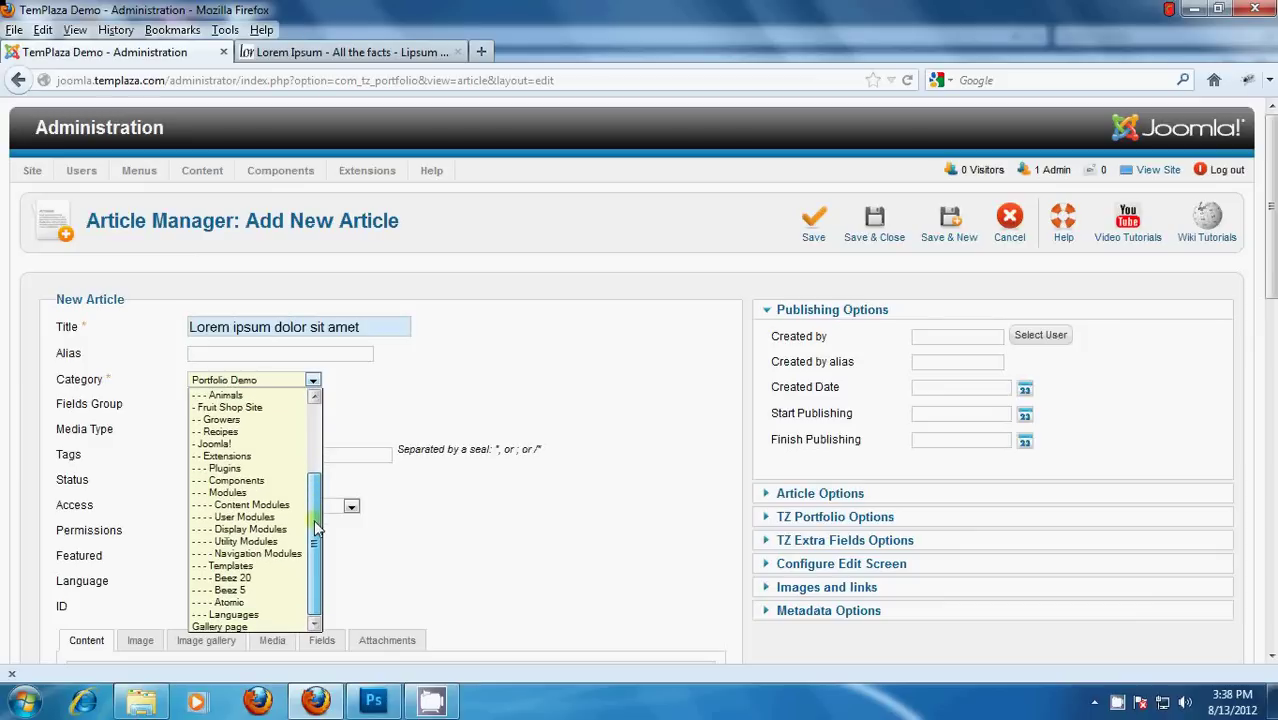
click(237, 628)
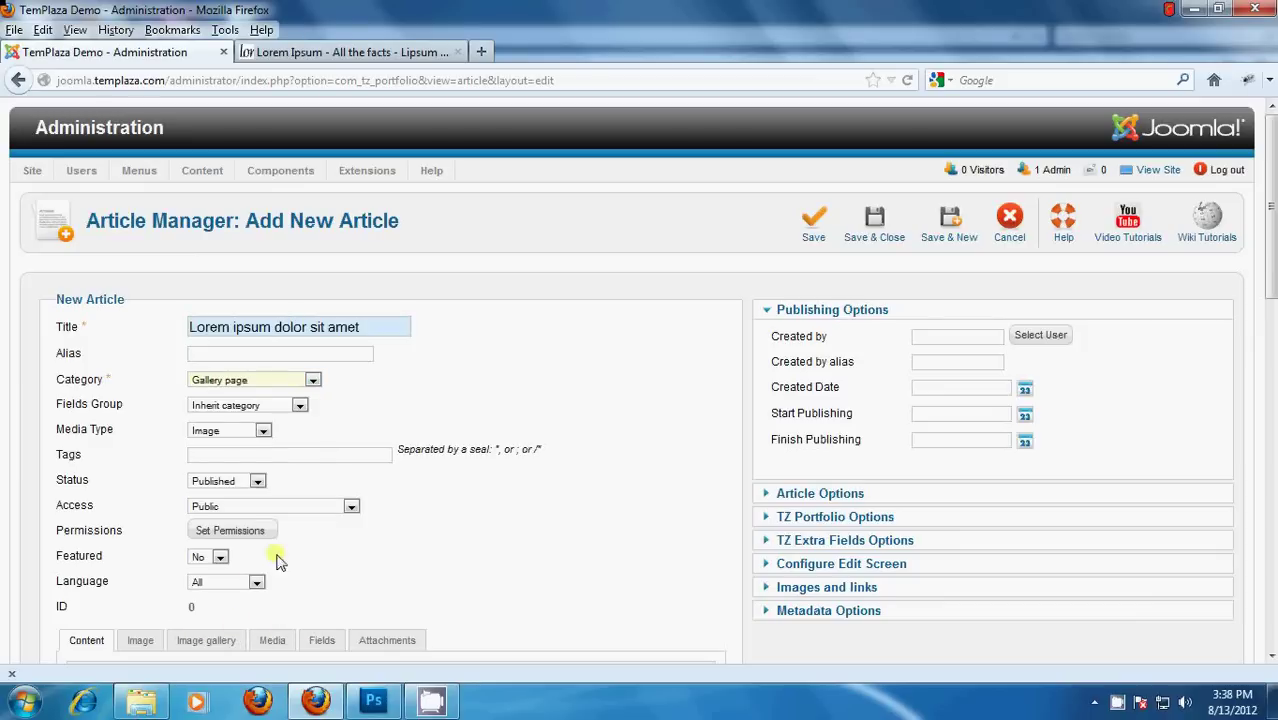
click(265, 430)
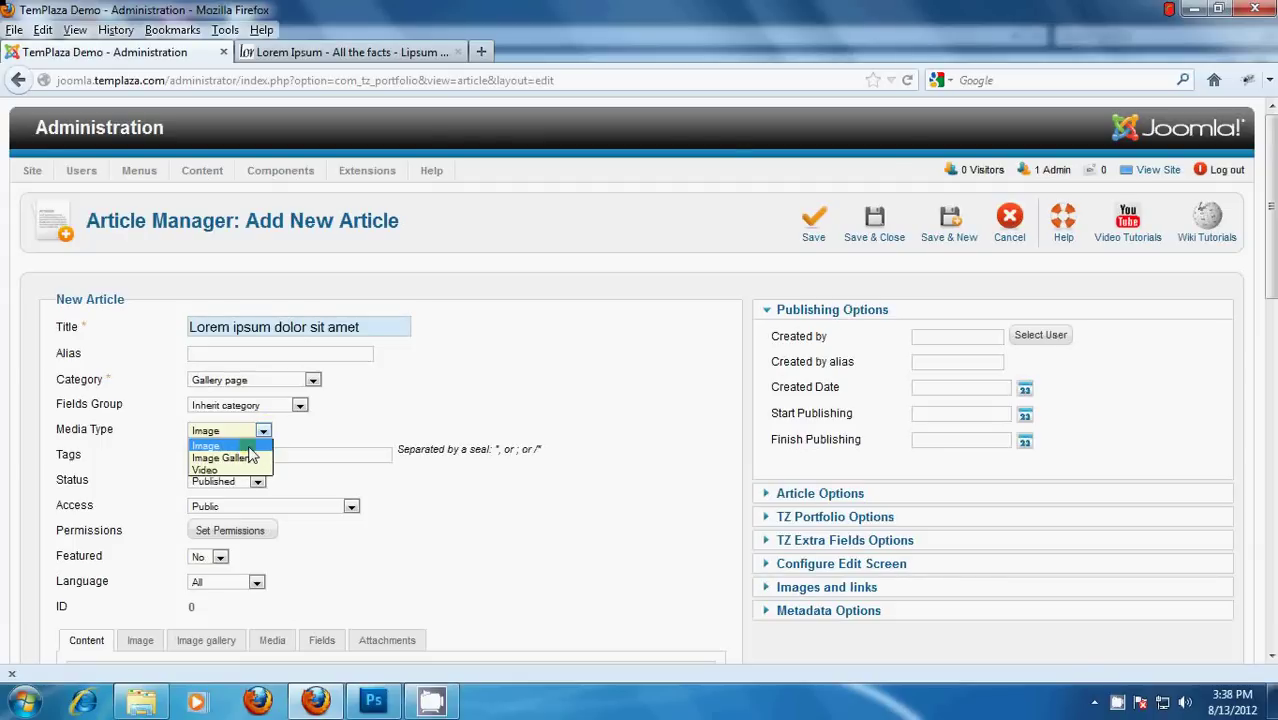
click(245, 441)
Copy the first two generated Lorem Ipsum paragraphs and paste them into the article's content
drag(1265, 233, 1265, 330)
click(282, 568)
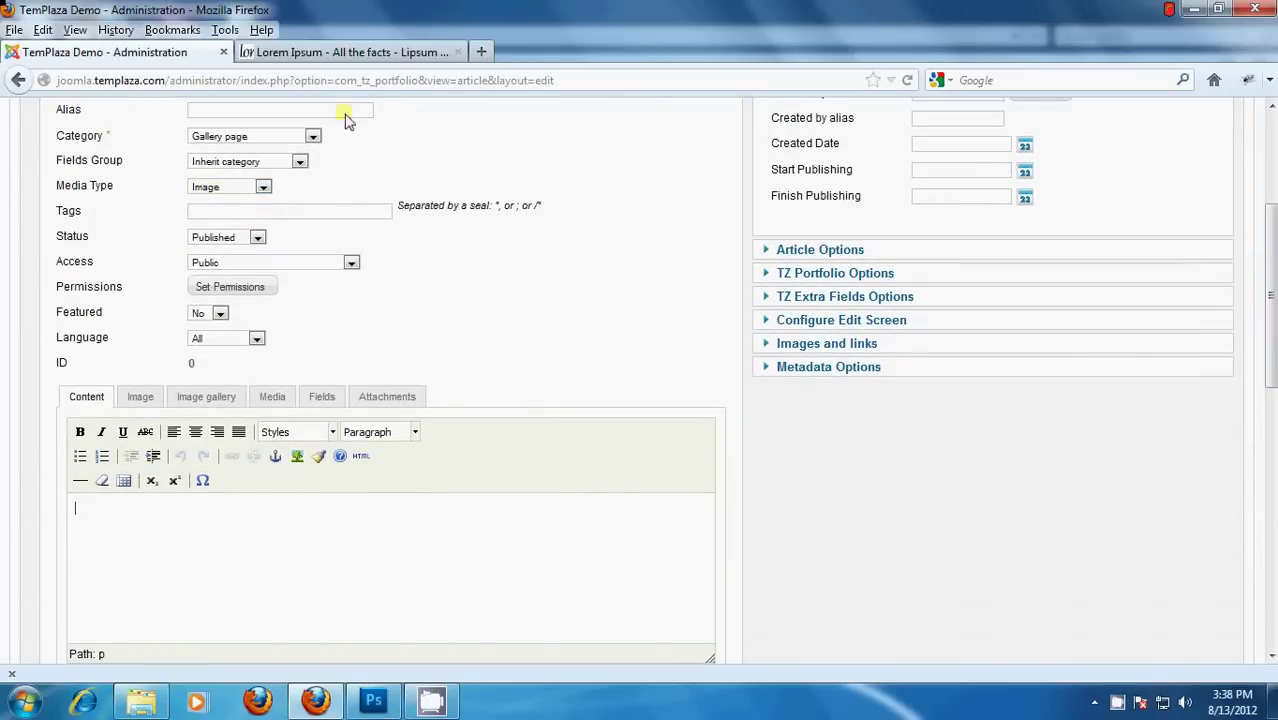
click(350, 52)
drag(300, 234, 474, 418)
right_click(406, 372)
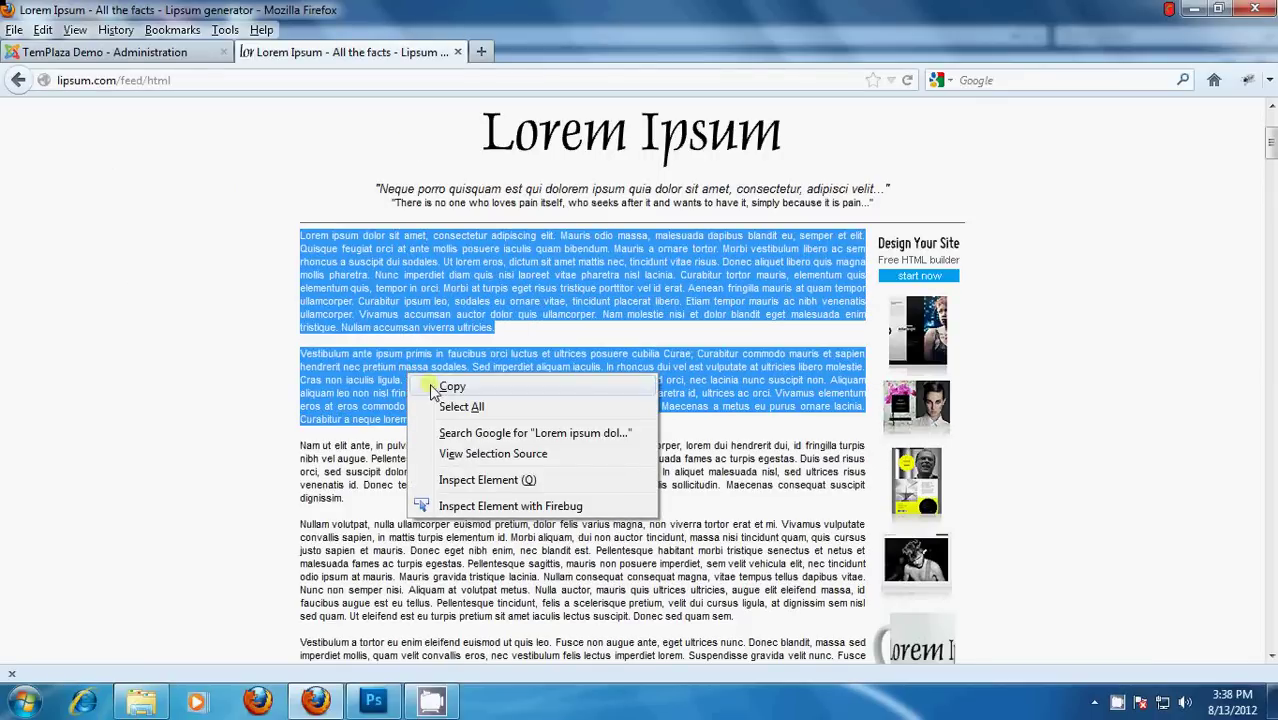
click(440, 388)
click(200, 52)
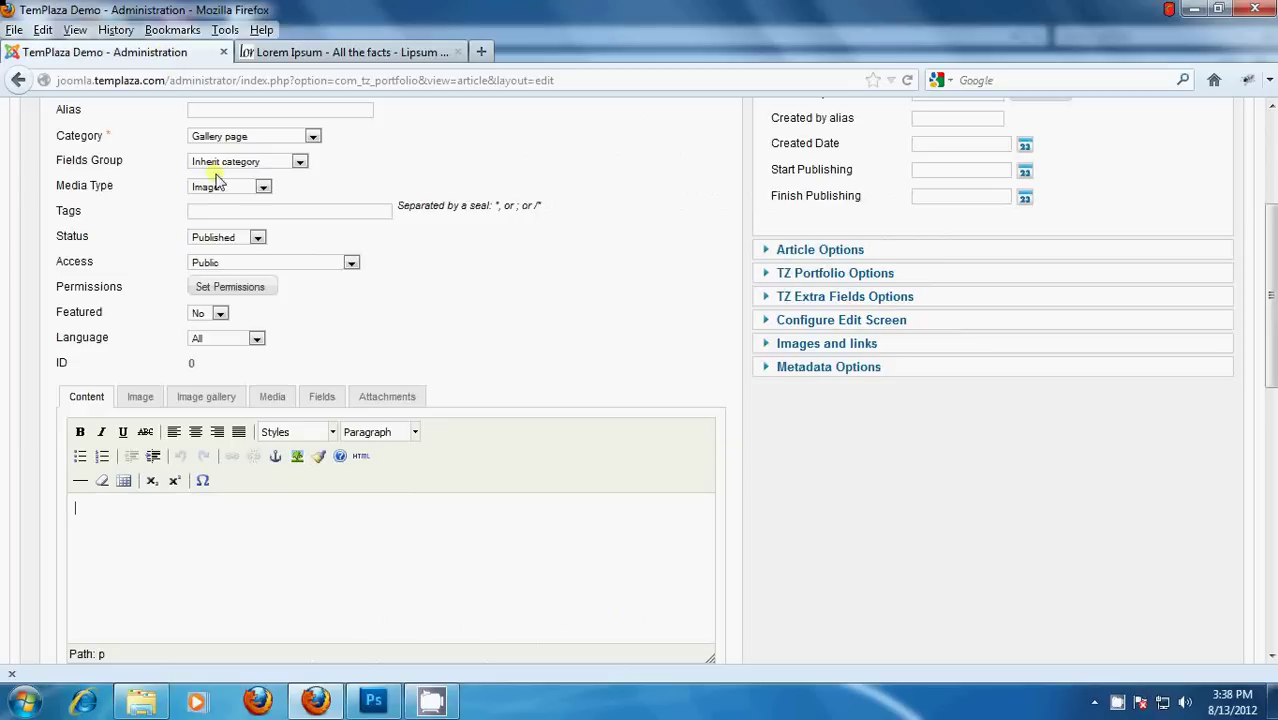
click(148, 566)
key(ctrl+v)
Insert a Read More break in the article's content before "Morbi vestibulum libero"
drag(706, 590, 707, 531)
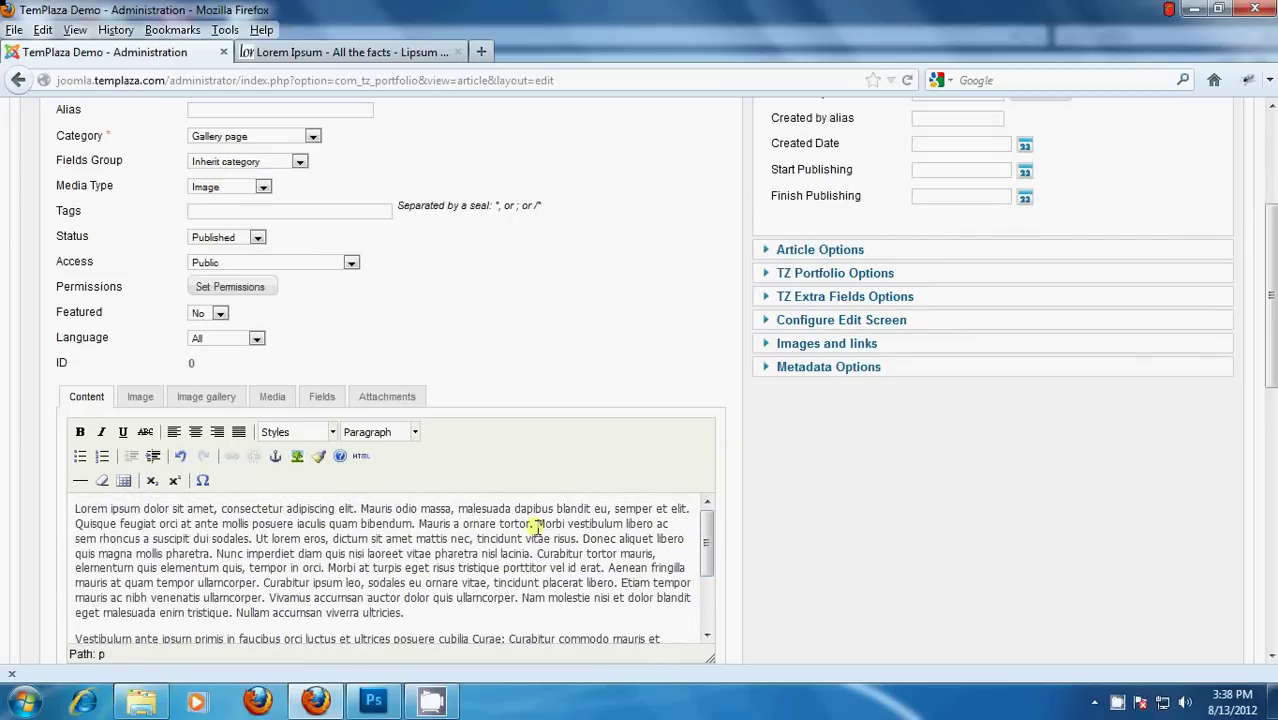
drag(1264, 251, 1261, 326)
click(315, 499)
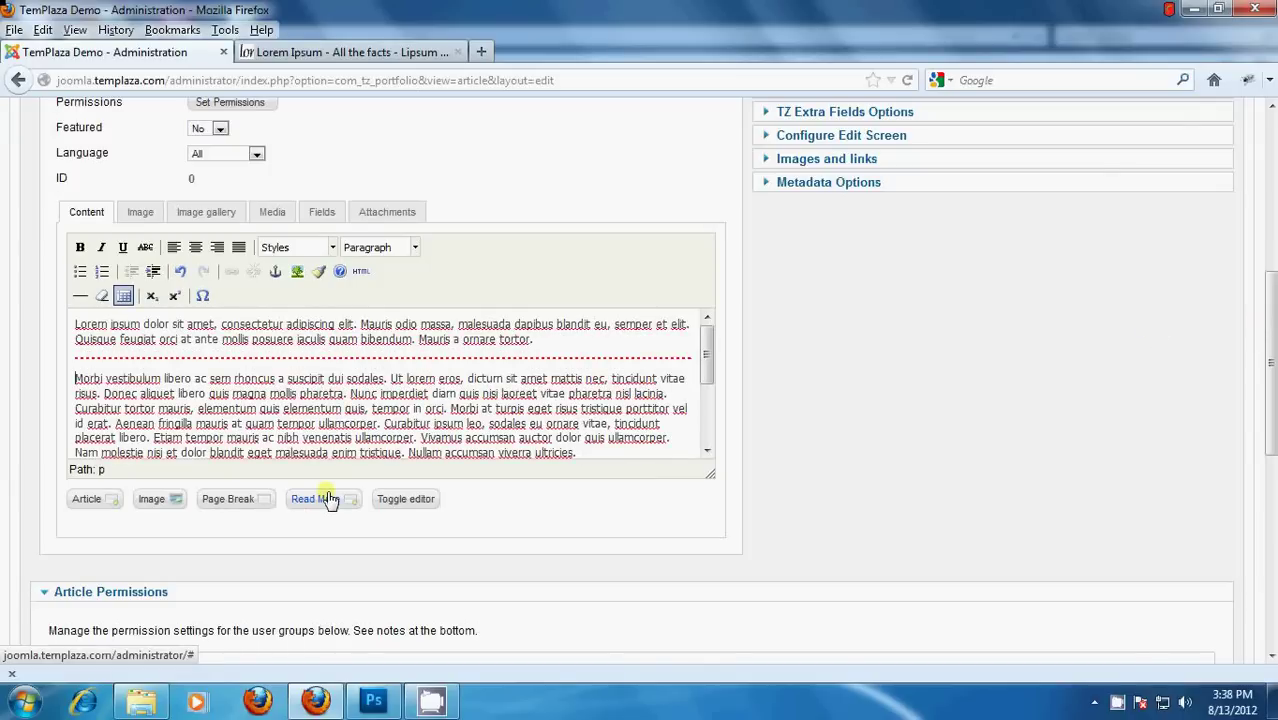
Attach wallpaper-2077435 from the gallery folder as the article's image, then save the article and start another new one
click(139, 213)
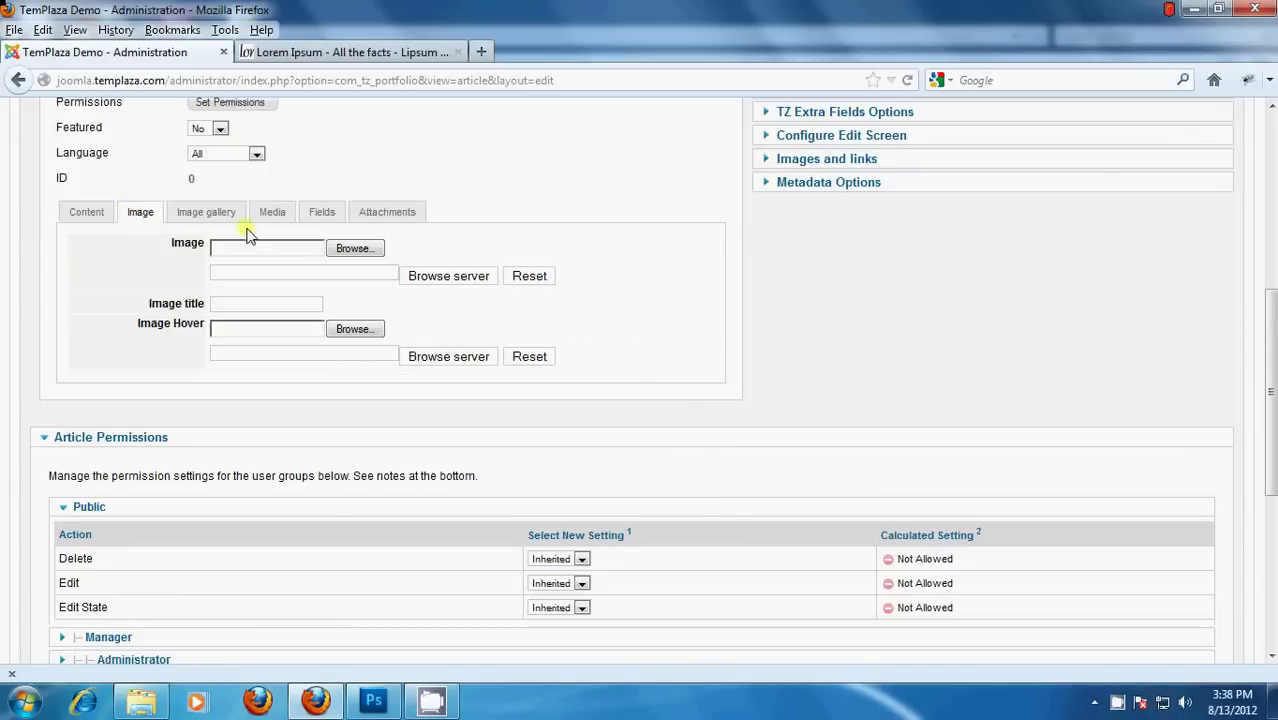
click(354, 249)
click(220, 150)
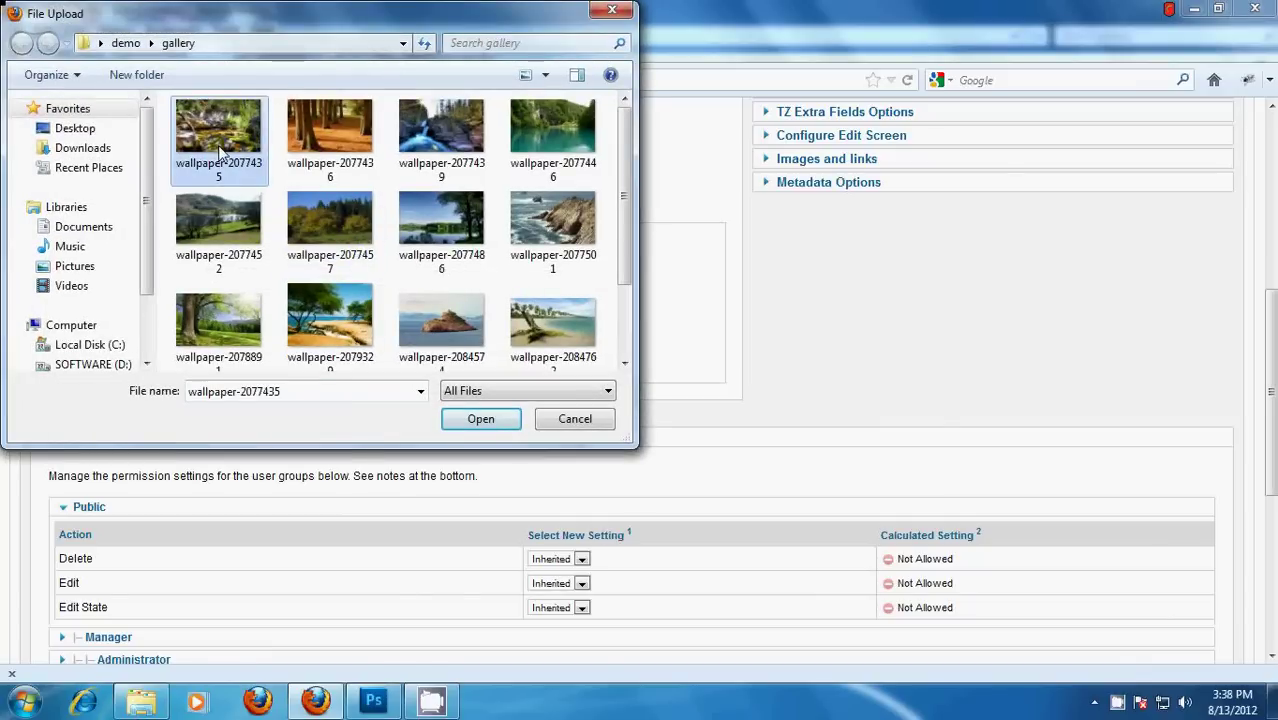
click(481, 419)
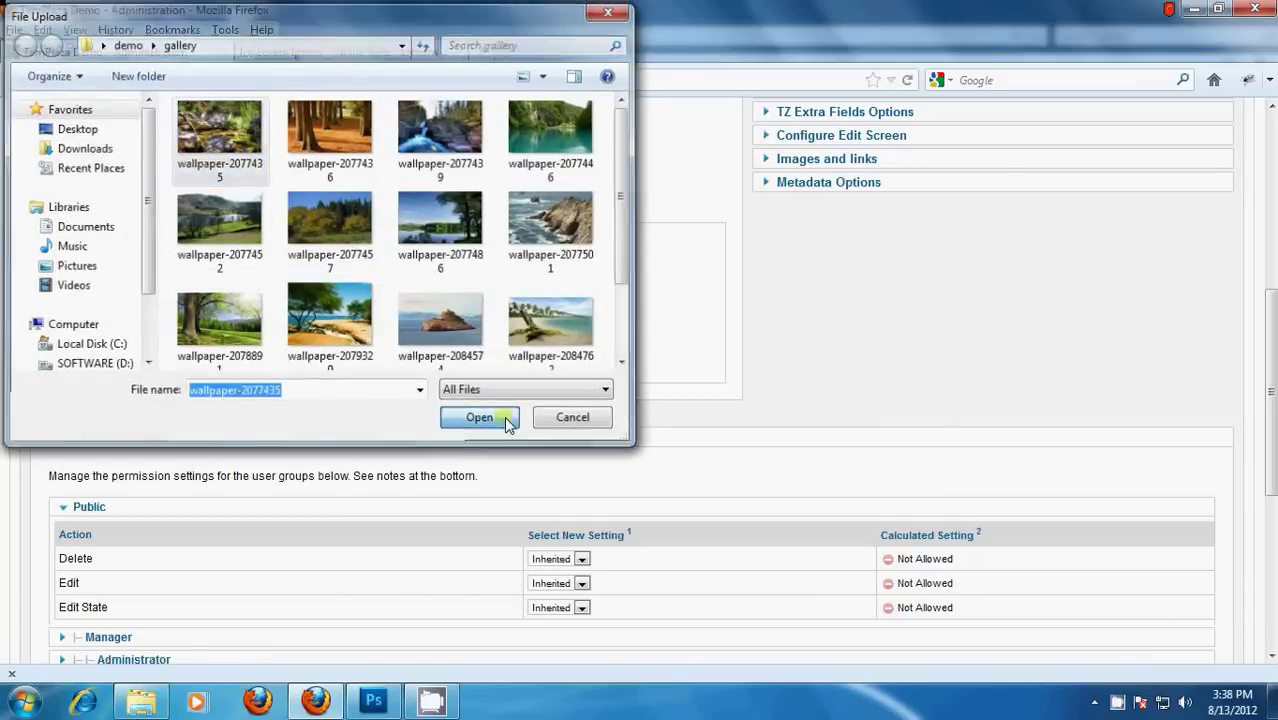
drag(1268, 342, 1270, 195)
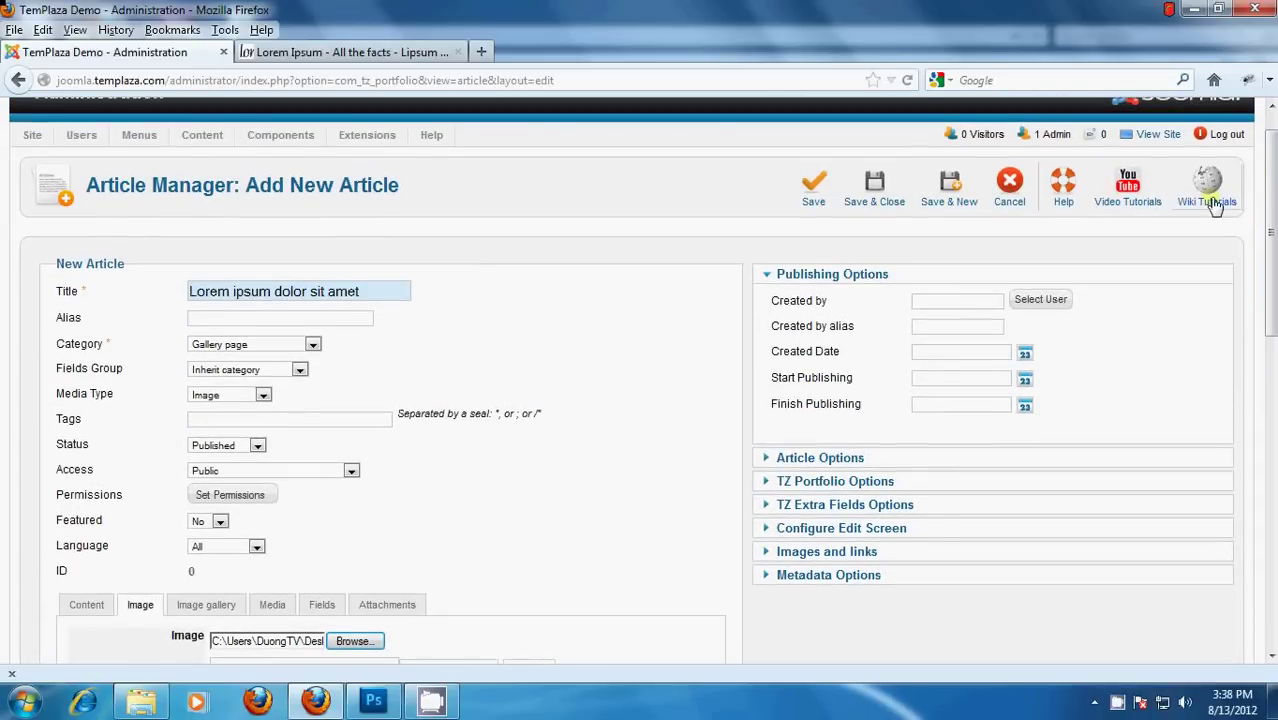
click(955, 203)
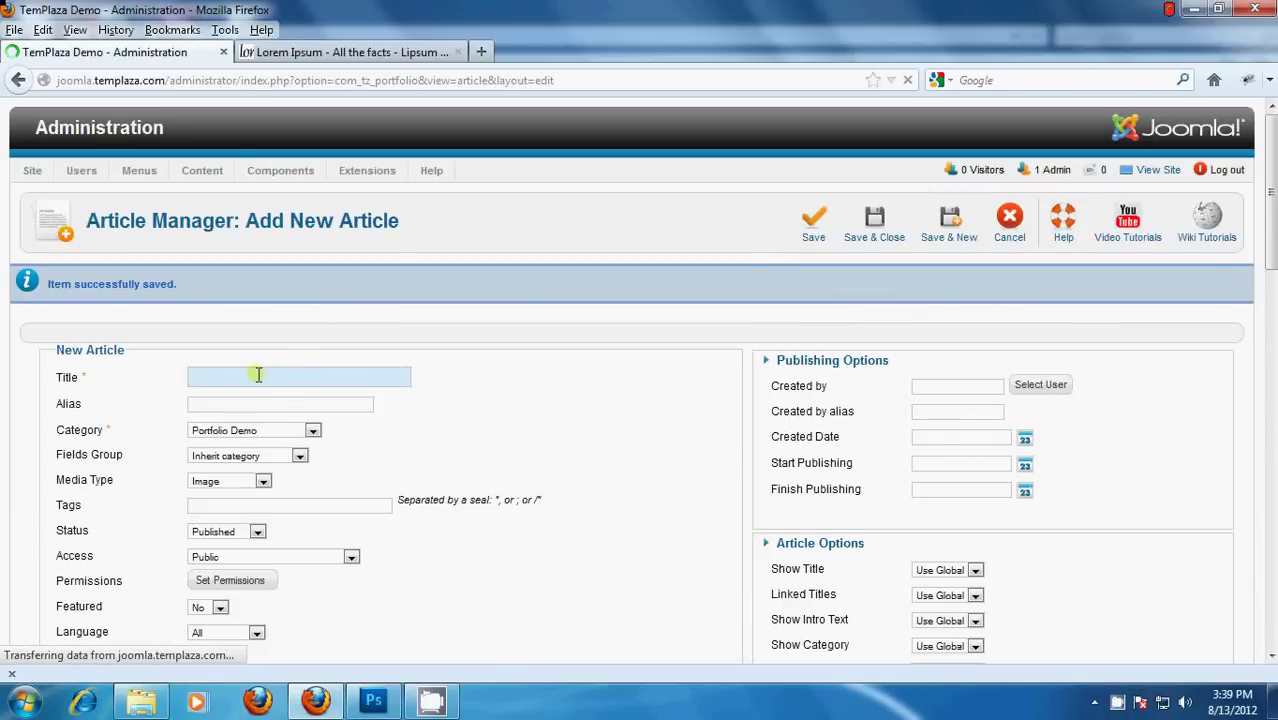
Copy "Nam ut elit ante, in pulvinar nisi" from the Lorem Ipsum page and paste it as the new article's title
click(343, 52)
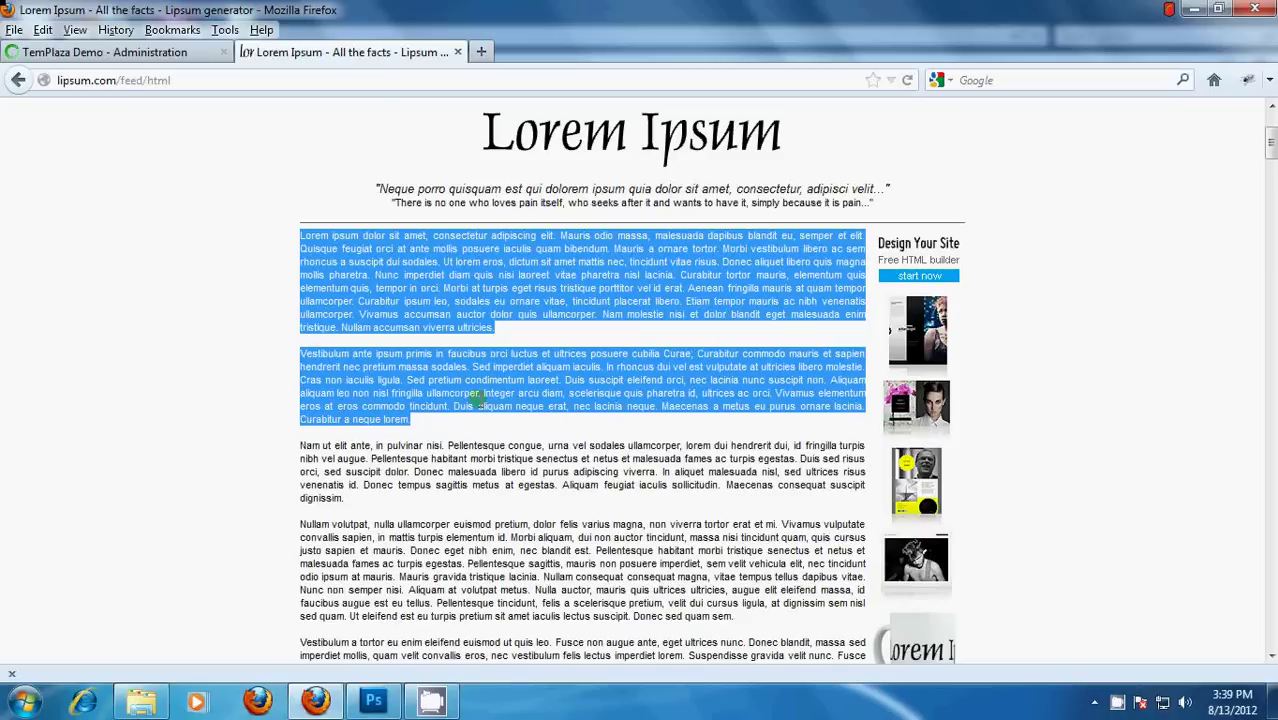
drag(300, 445, 443, 446)
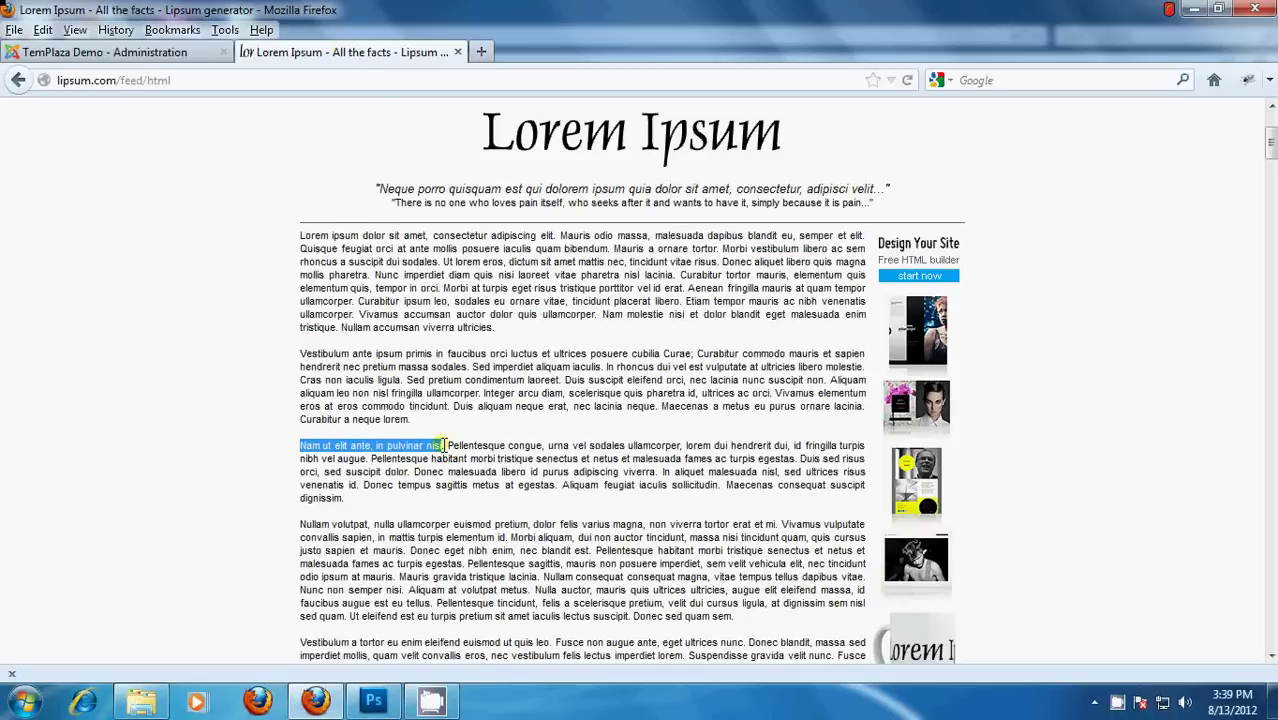
right_click(443, 446)
click(452, 457)
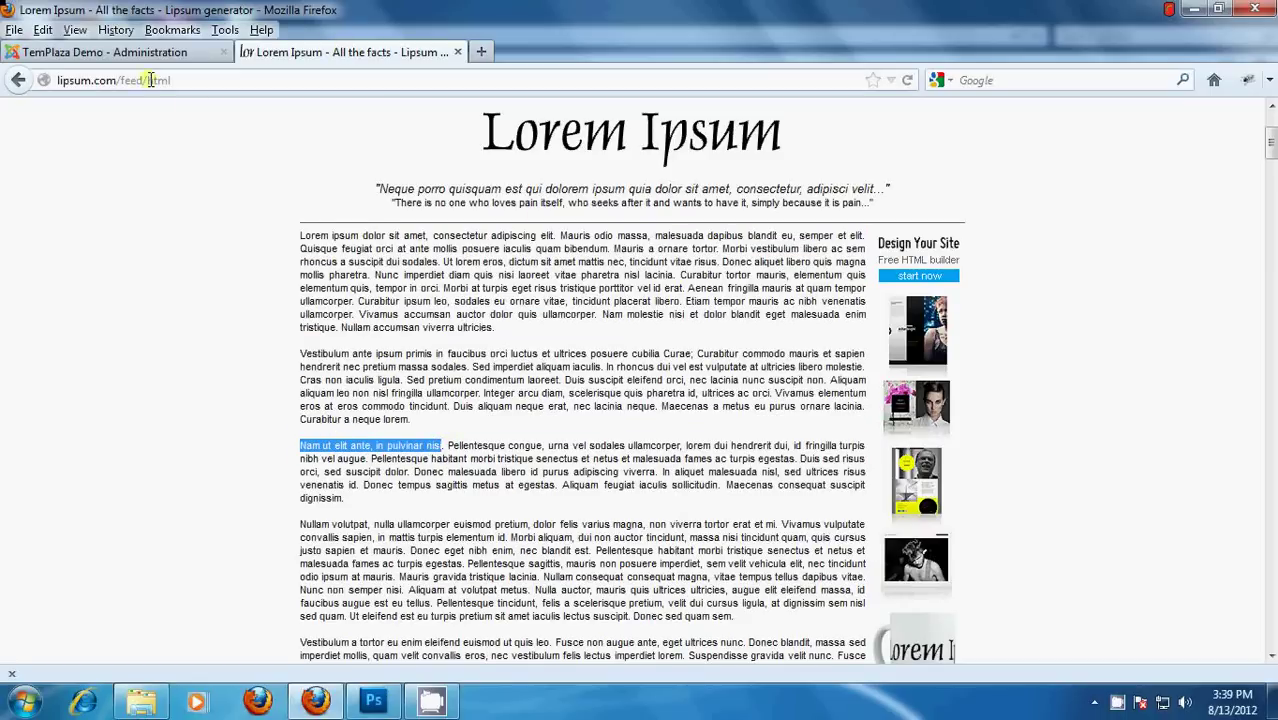
click(149, 56)
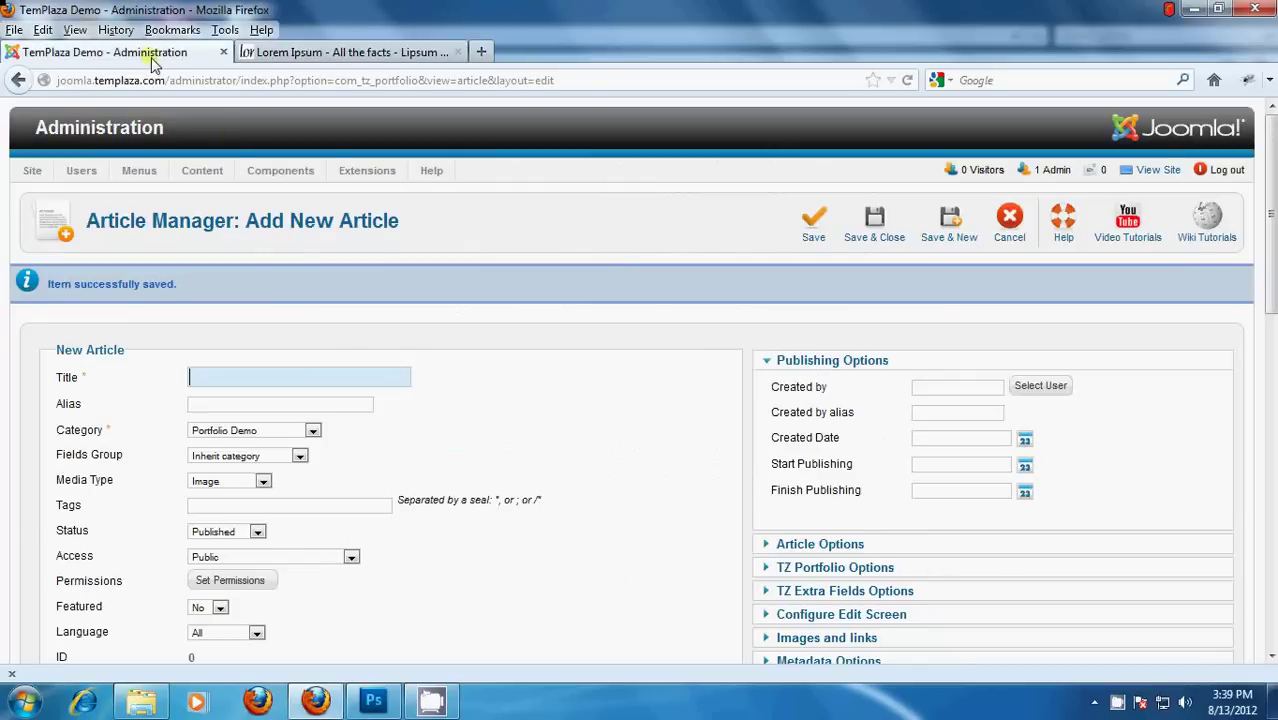
right_click(241, 379)
click(282, 463)
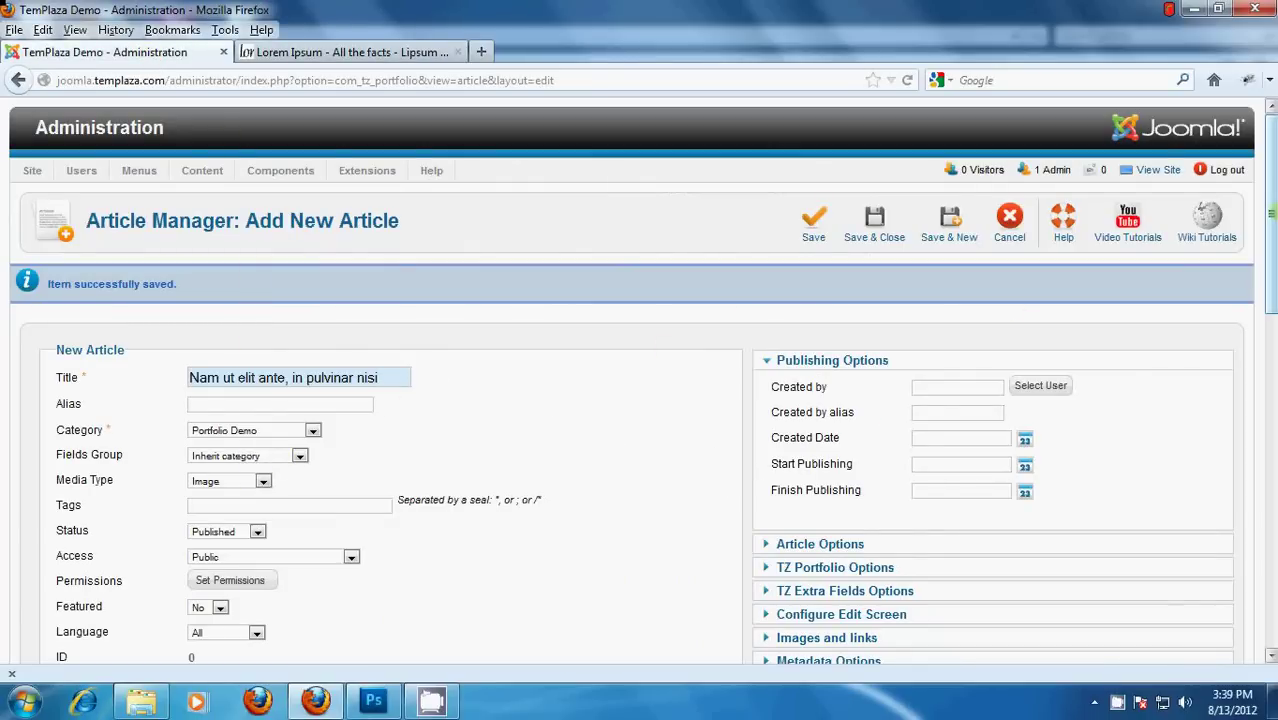
Assign the "Nam ut elit ante" article to the Gallery page category and keep its media type as Image
drag(1272, 218, 1264, 271)
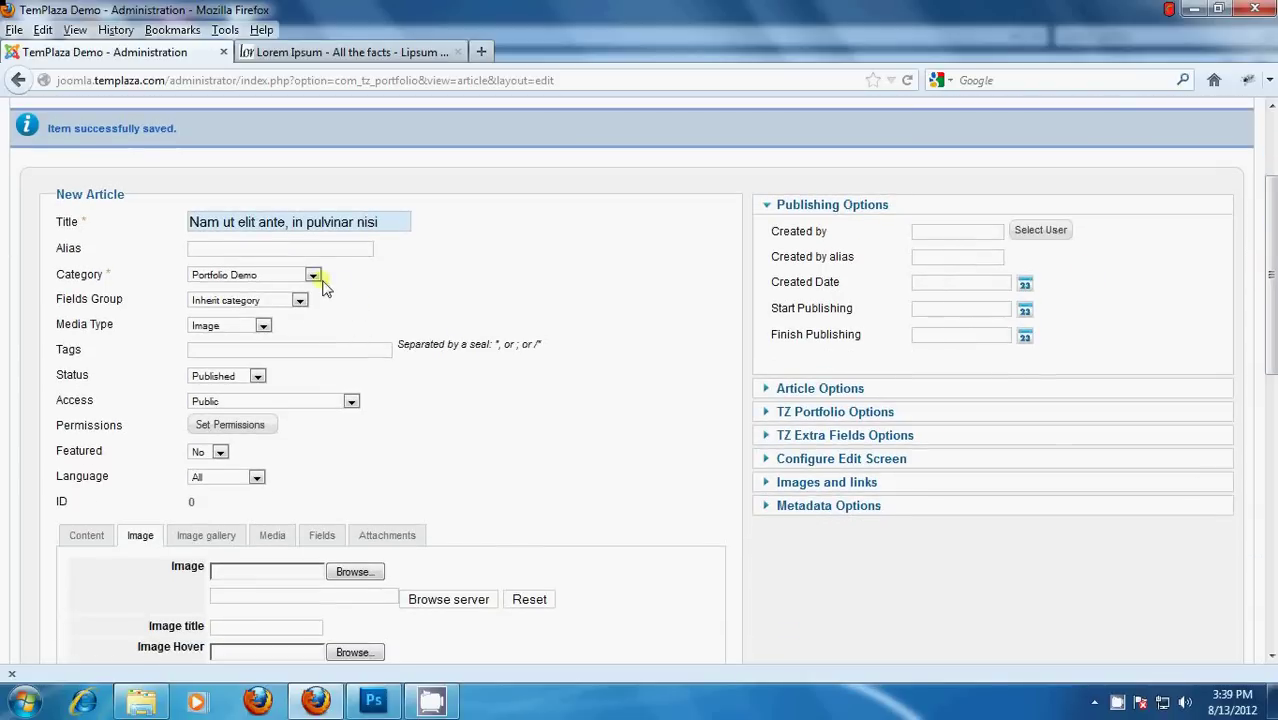
click(313, 275)
drag(318, 344, 314, 434)
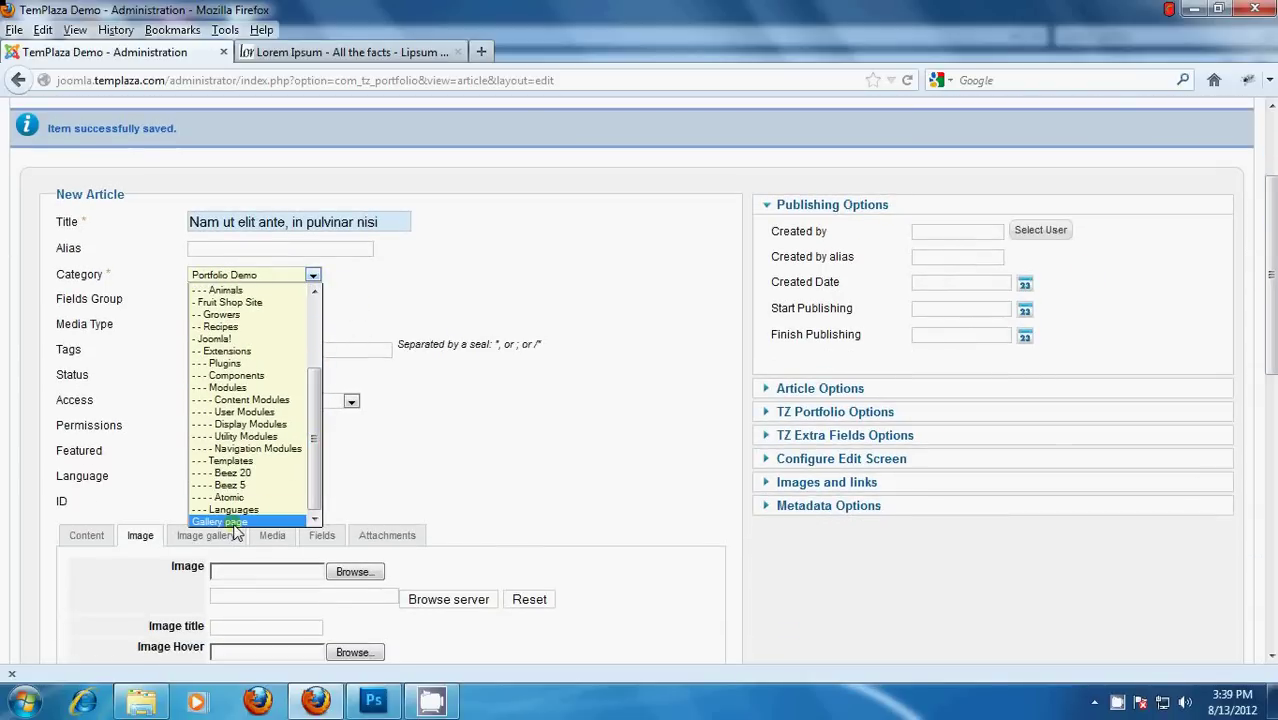
click(274, 522)
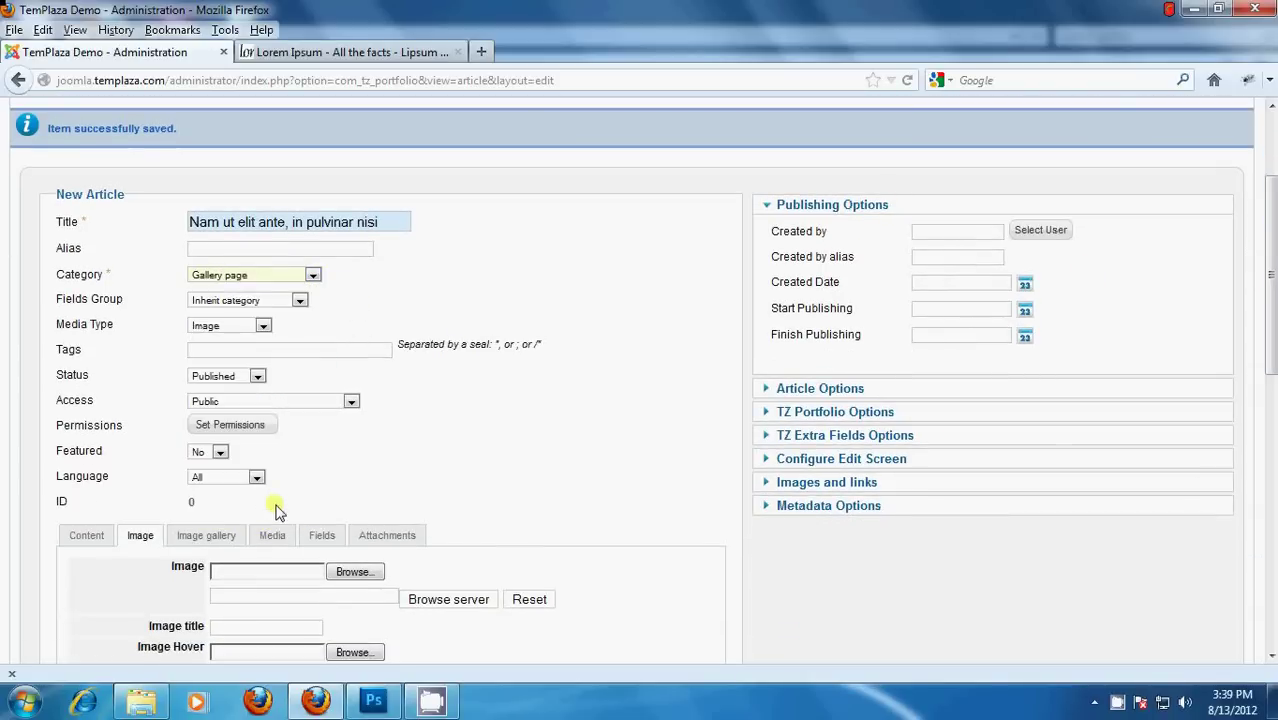
click(263, 327)
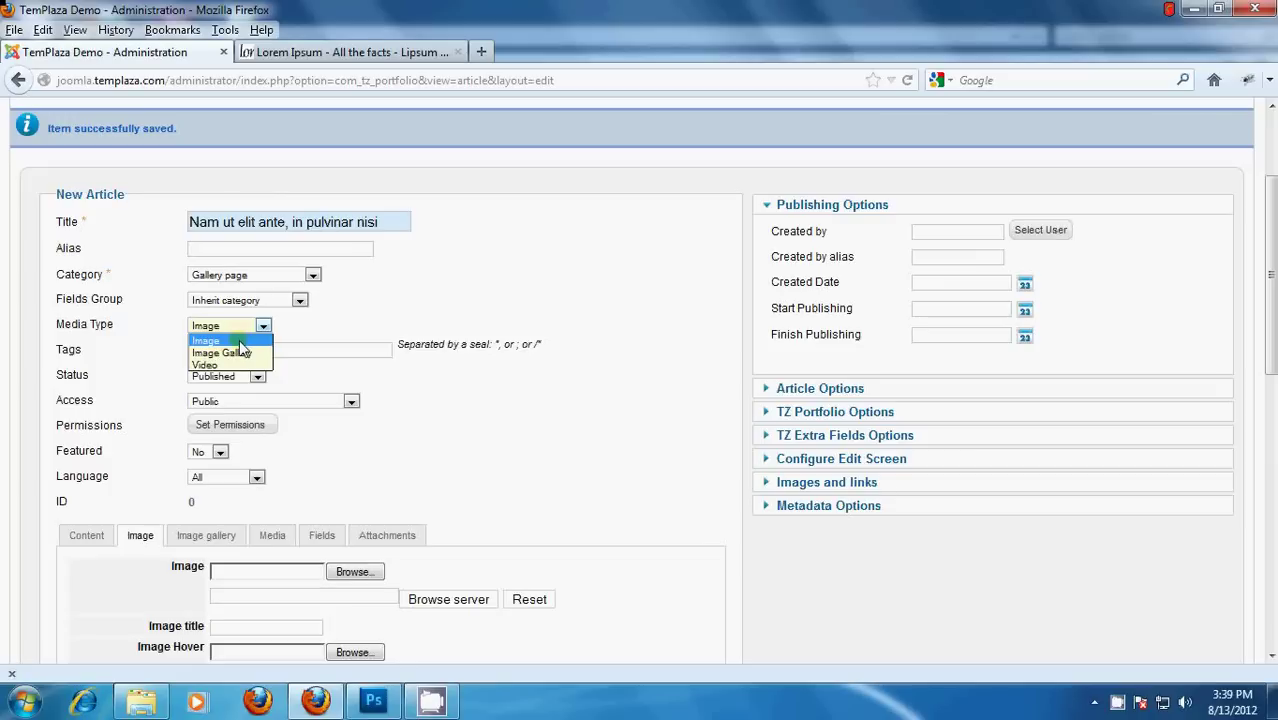
click(240, 343)
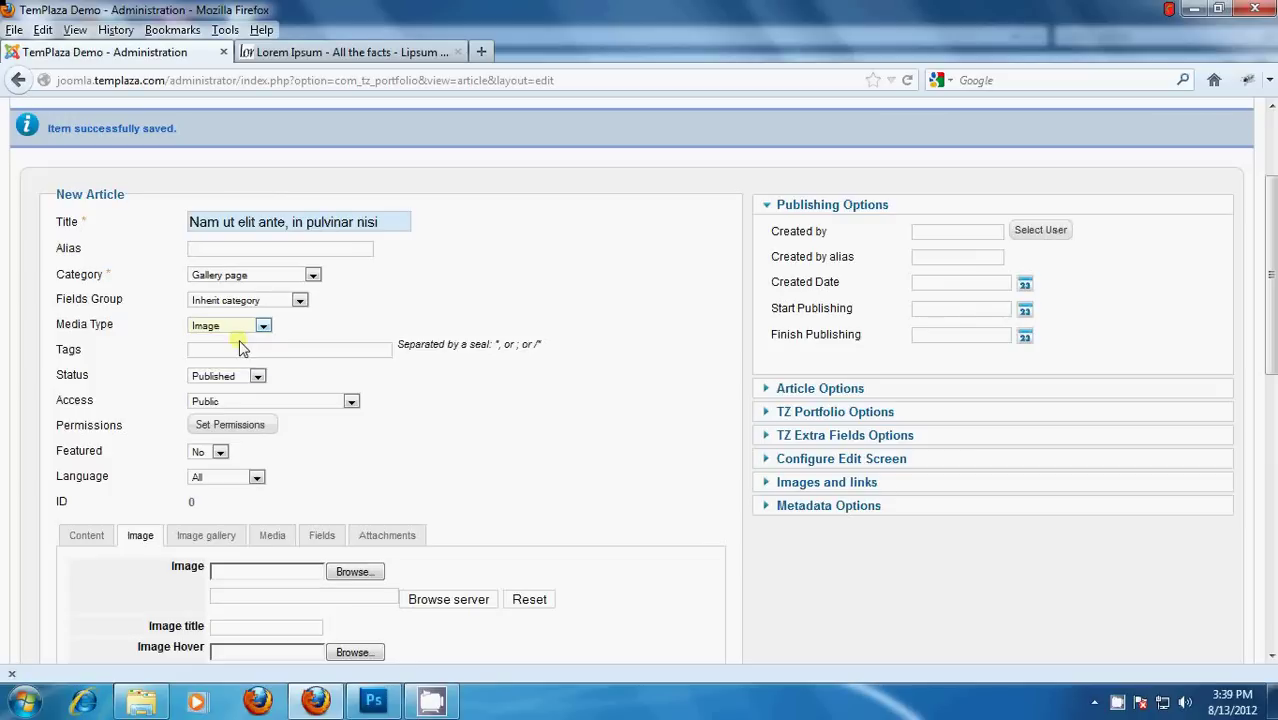
Copy the third and fourth Lorem Ipsum paragraphs into the article's content and insert a Read More break before "Duis sed risus orci"
click(104, 535)
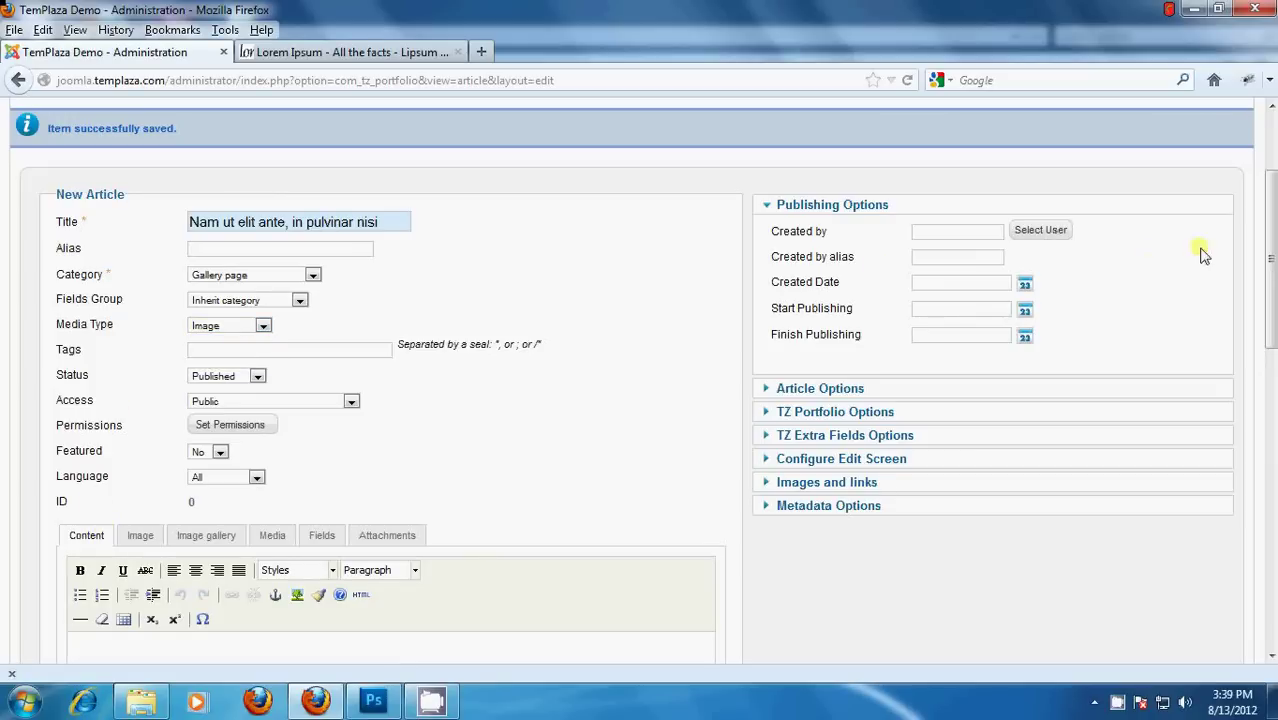
drag(1273, 245, 1264, 362)
click(104, 300)
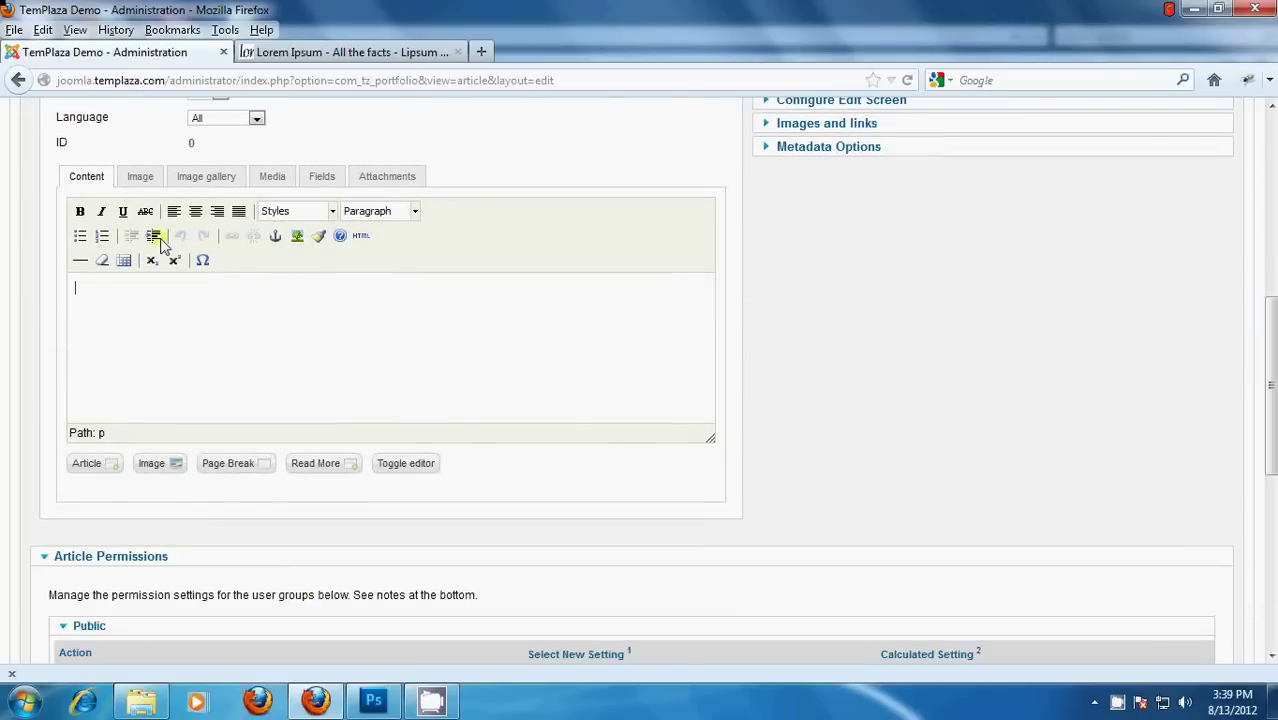
click(362, 53)
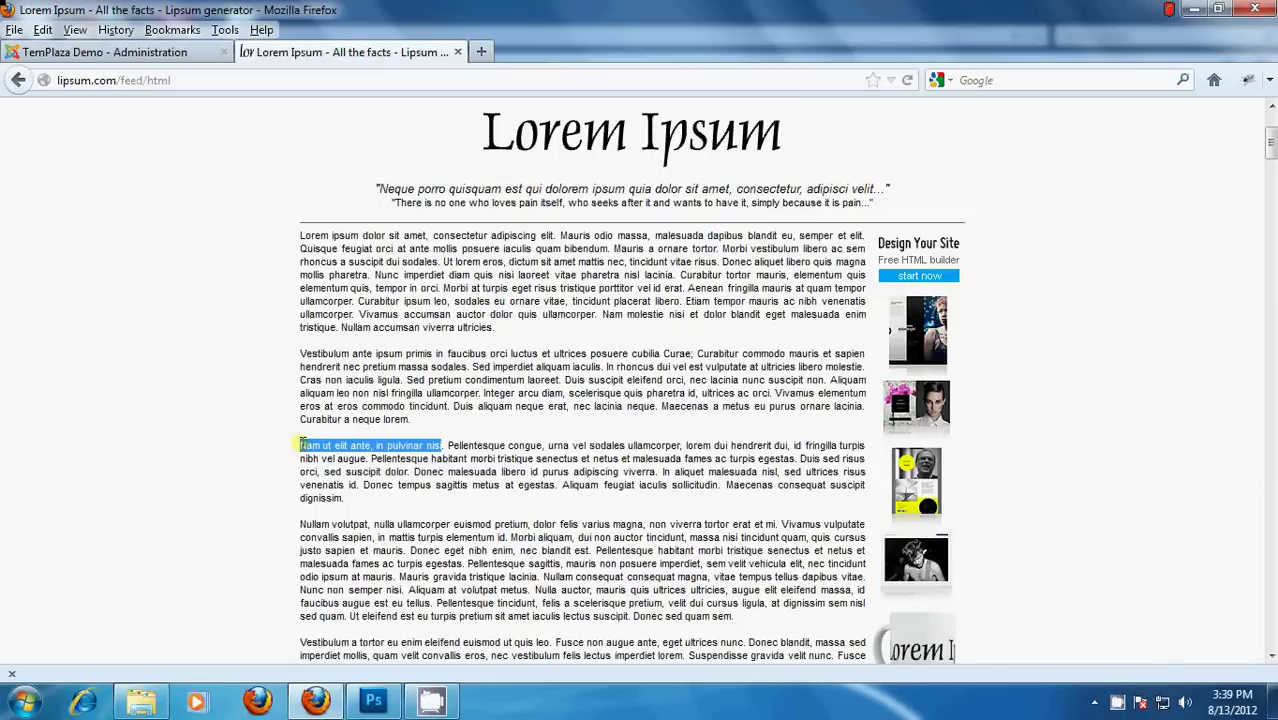
drag(302, 447, 740, 617)
right_click(602, 541)
click(652, 562)
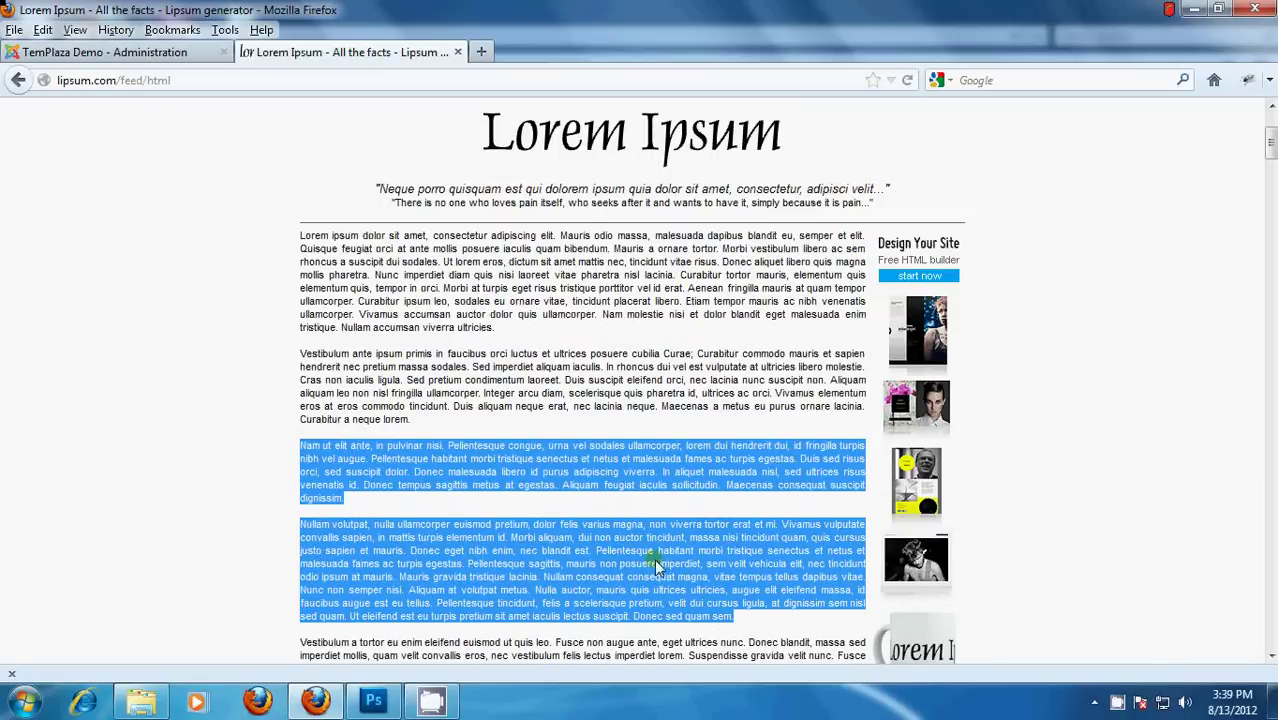
click(140, 55)
right_click(103, 328)
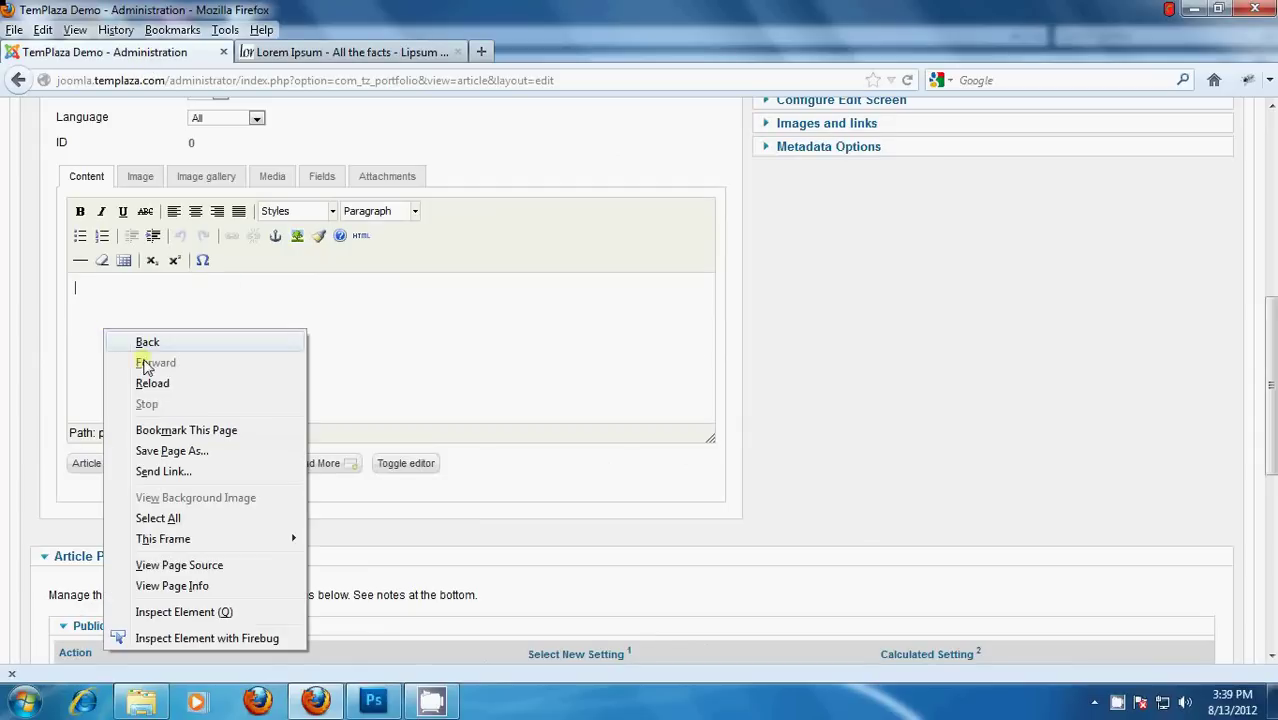
click(100, 314)
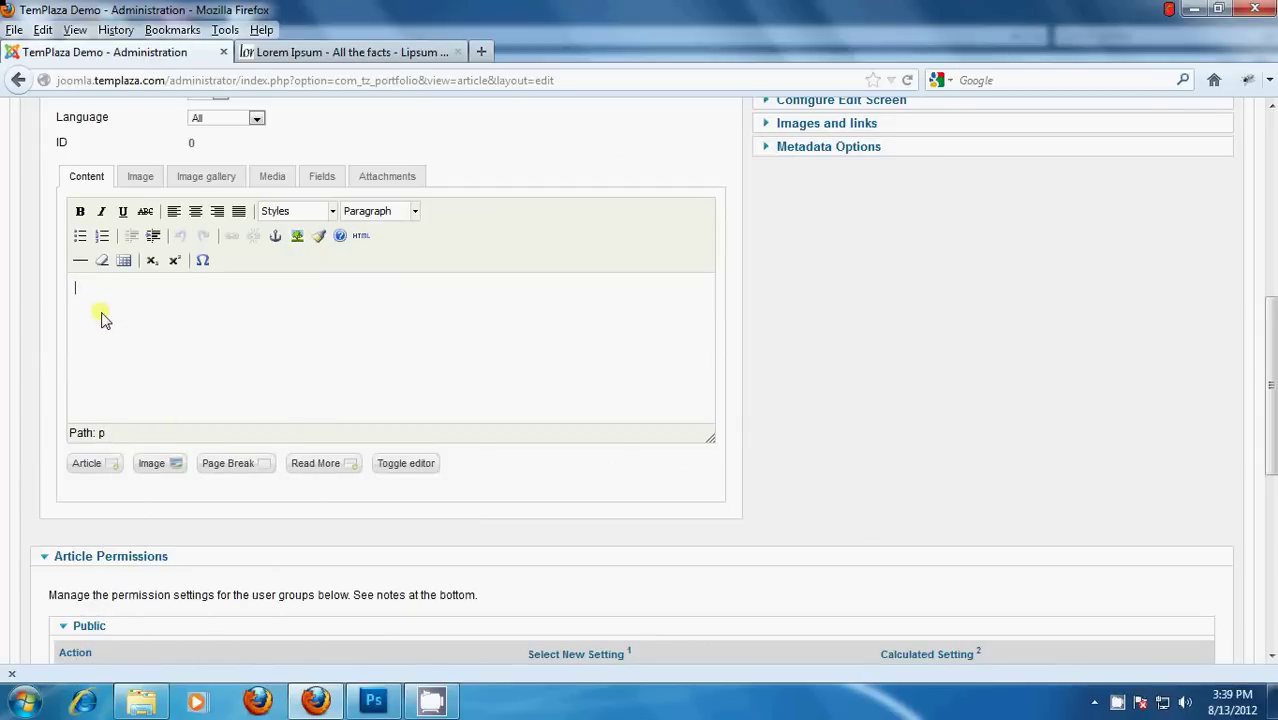
key(ctrl+v)
drag(707, 365, 707, 322)
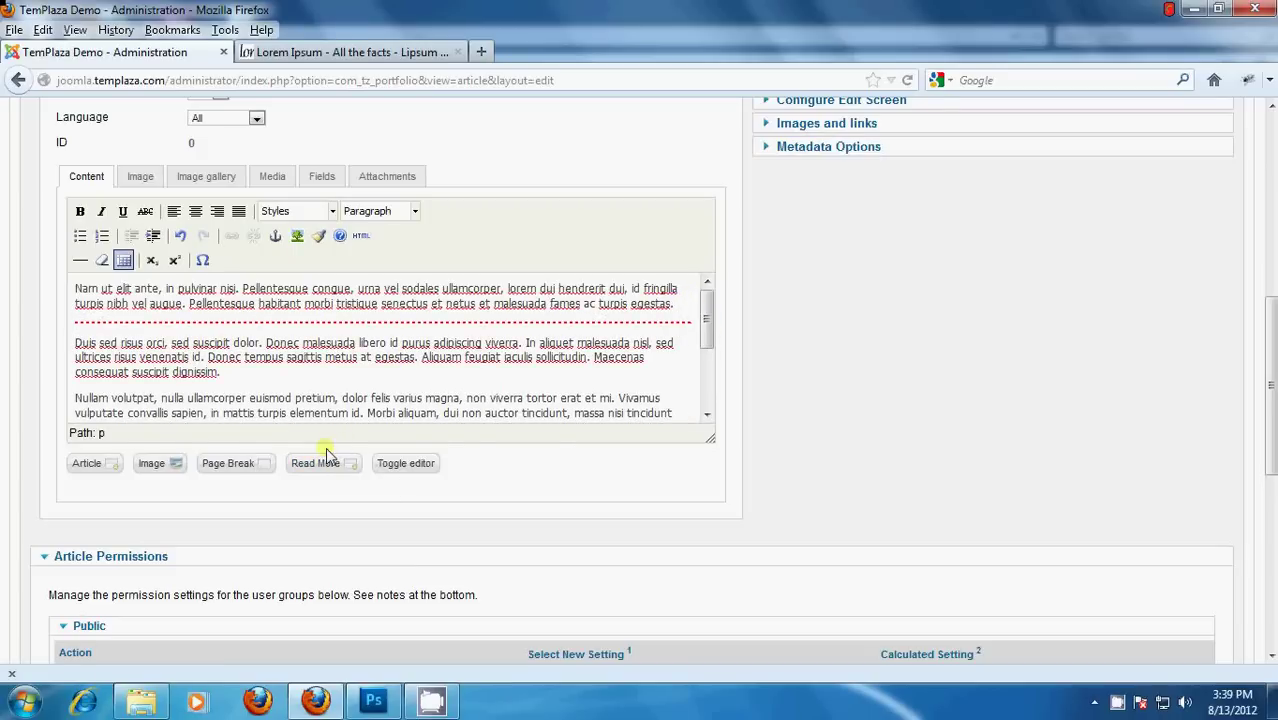
Attach wallpaper-2077436 from the gallery folder as the article's image, then save the article and start another new one
click(141, 176)
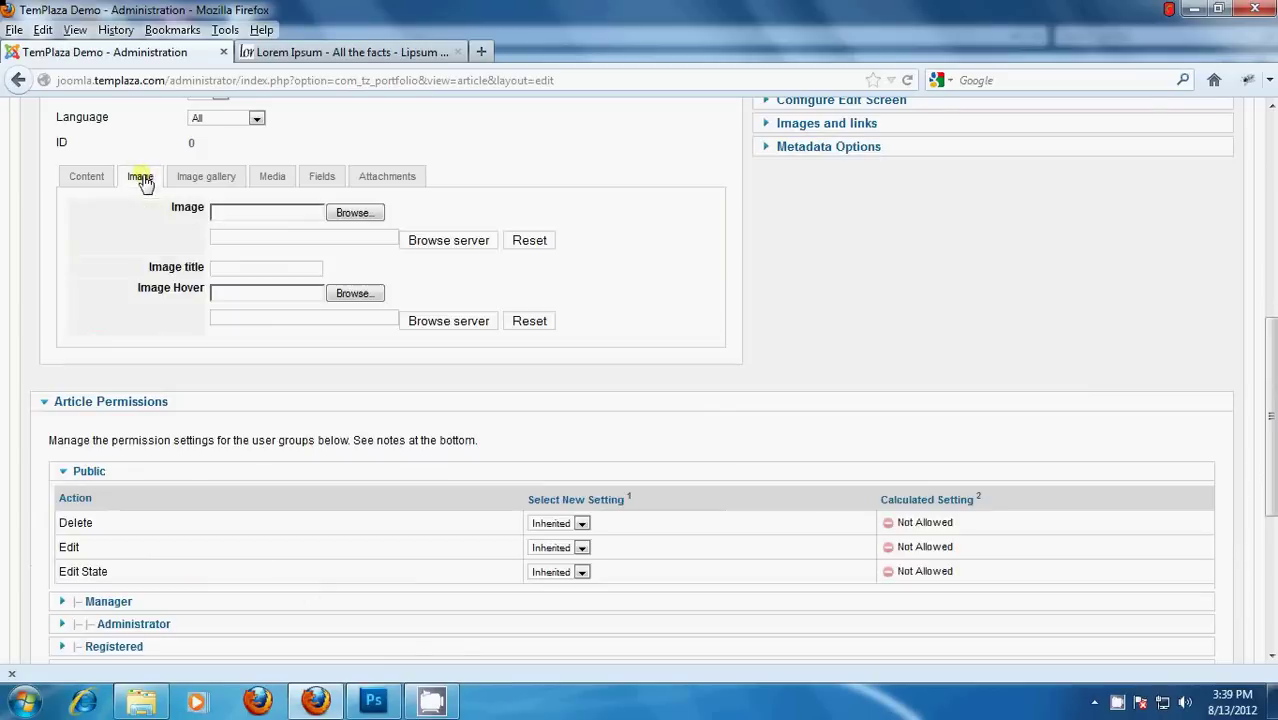
click(338, 214)
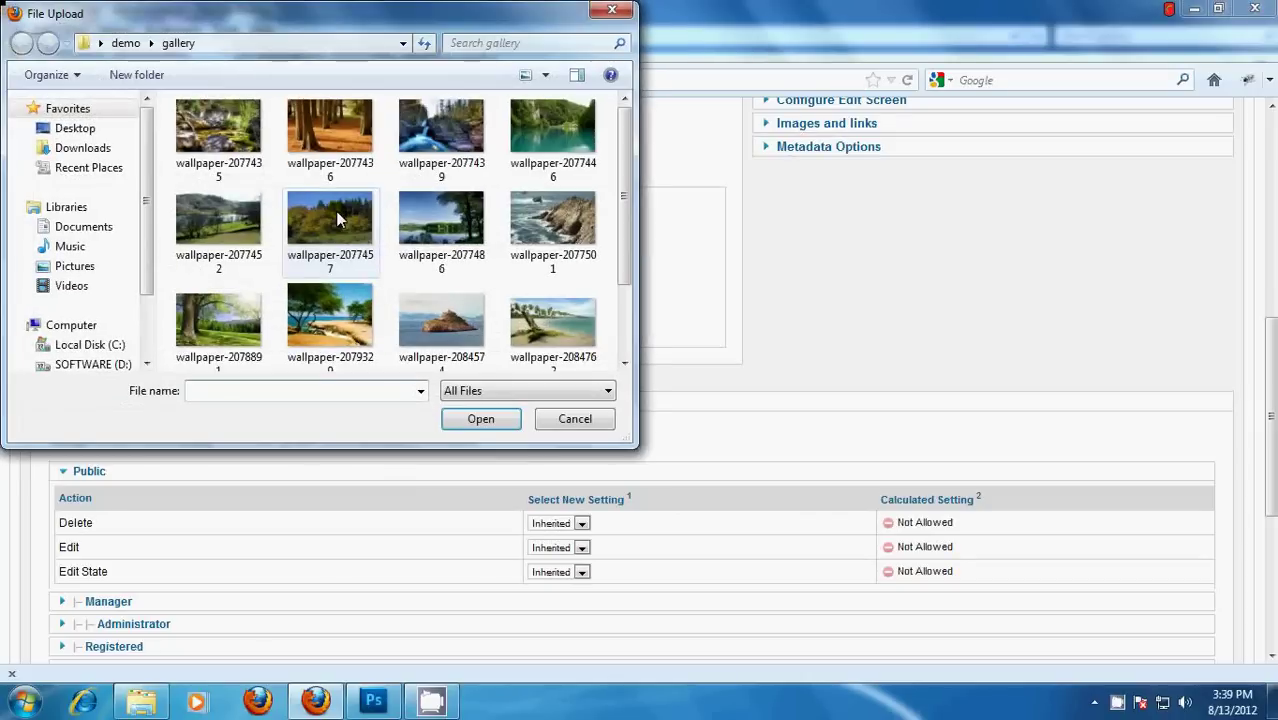
click(322, 150)
click(481, 419)
drag(1270, 380, 1270, 215)
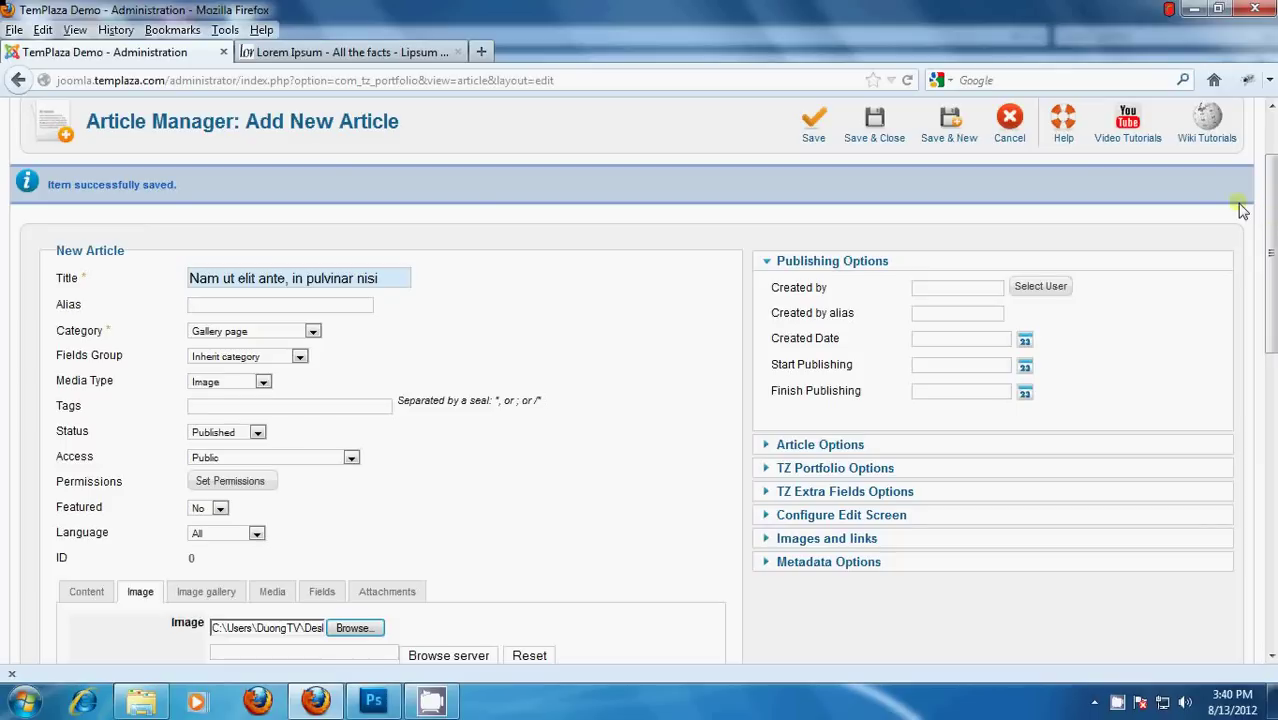
click(943, 133)
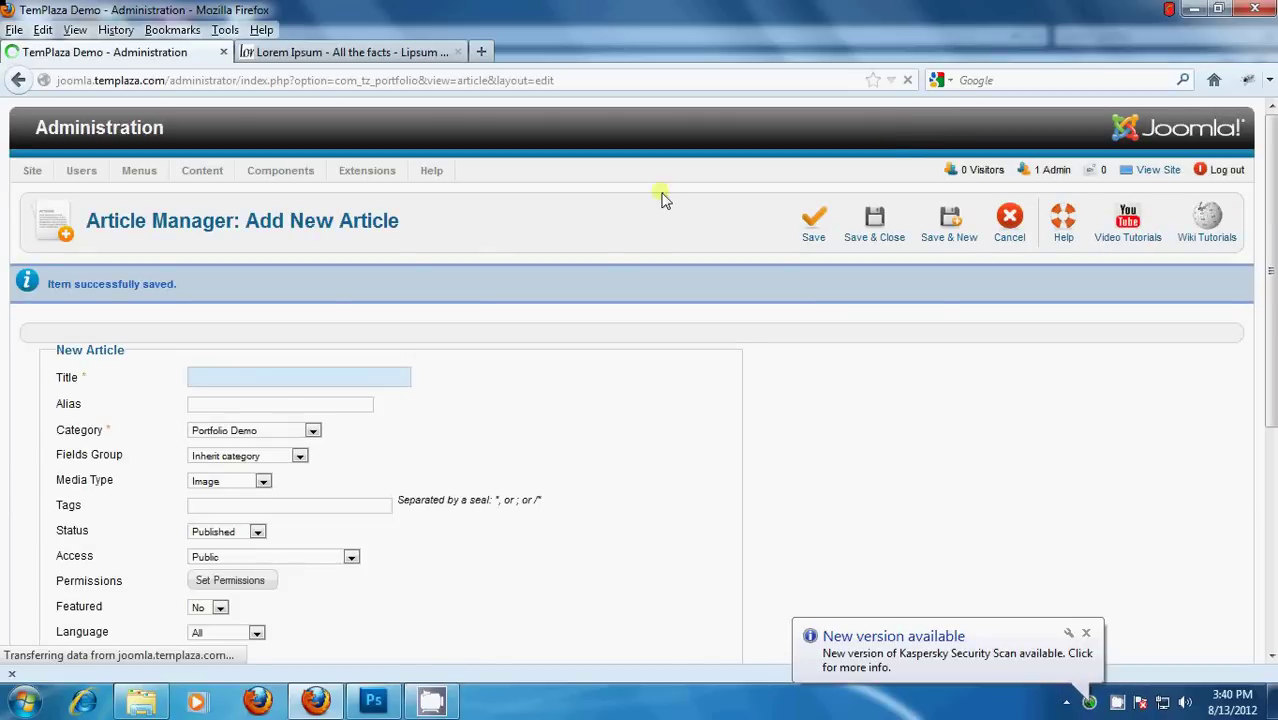
Copy "Vestibulum a tortor eu enim eleifend euismod ut quis leo" from the Lorem Ipsum page and paste it as the new article's title
click(239, 380)
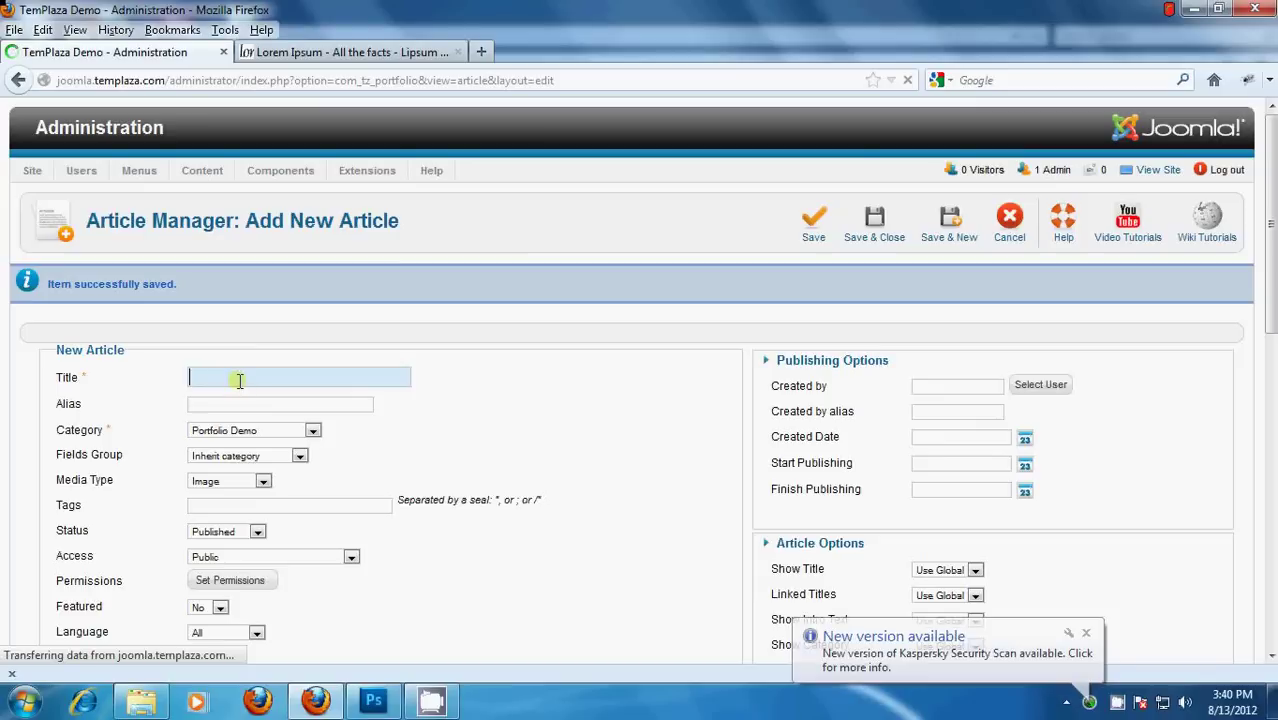
click(330, 58)
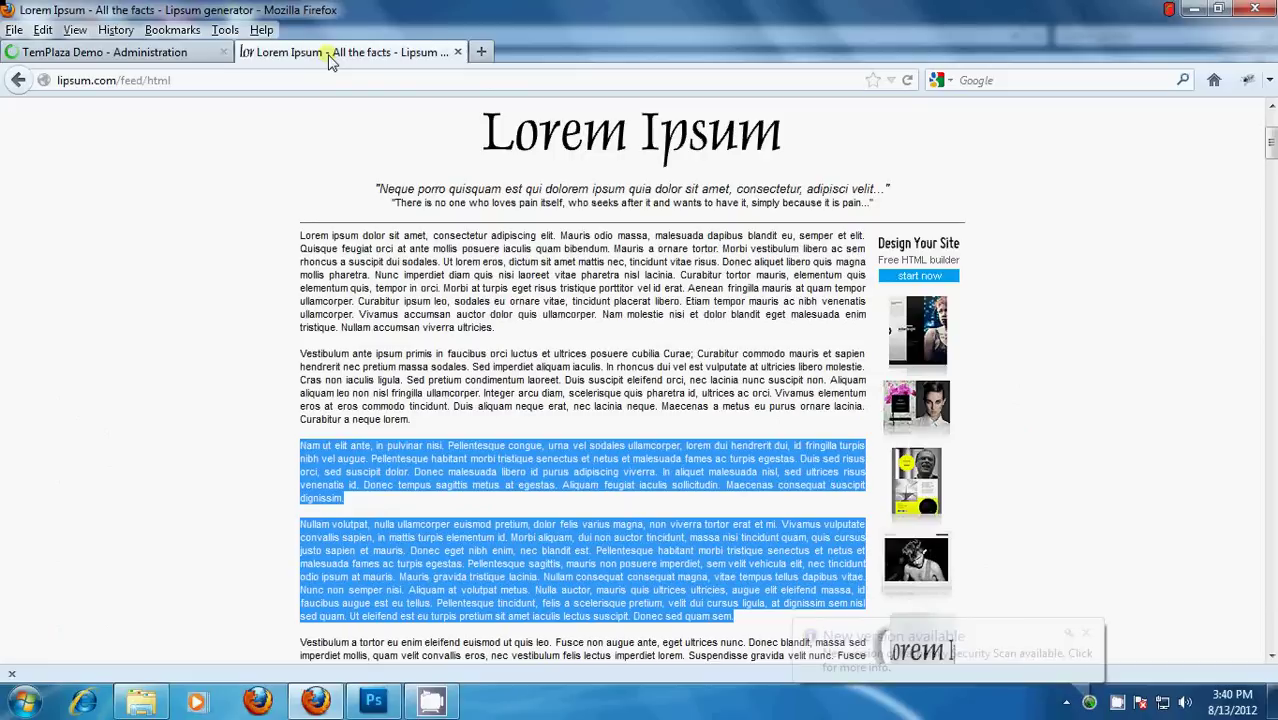
drag(1268, 148, 1268, 182)
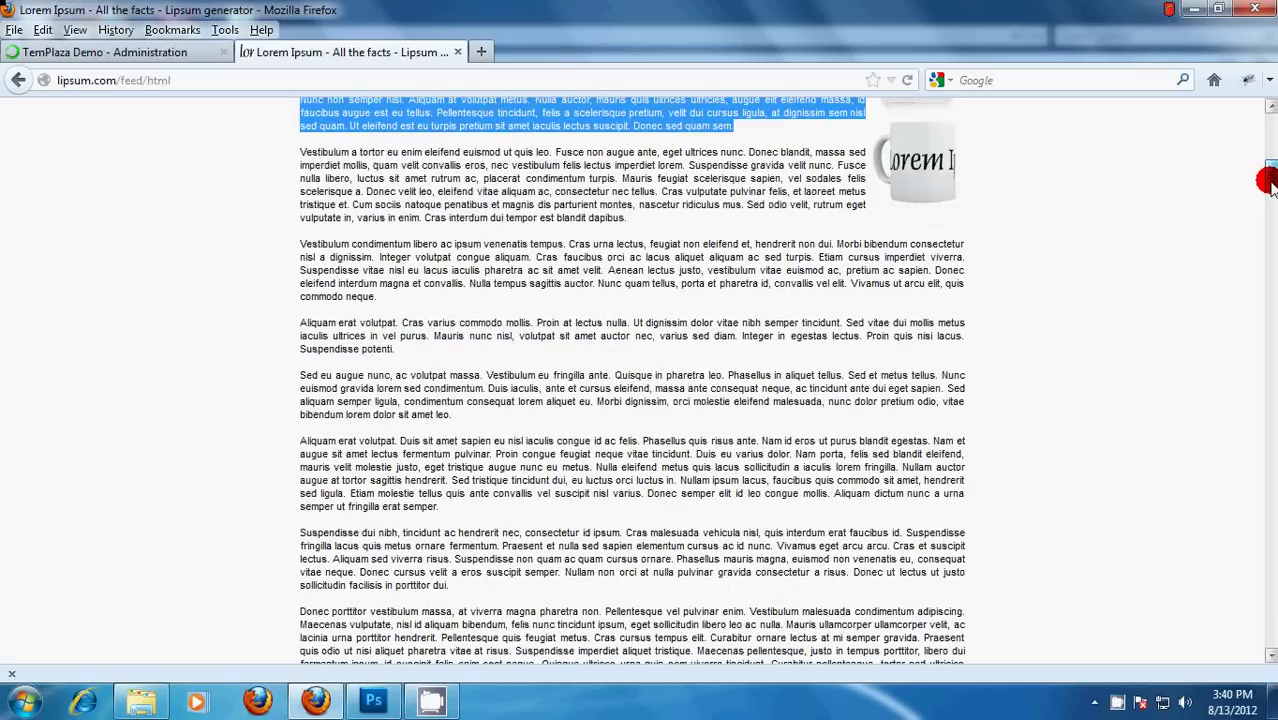
drag(301, 151, 540, 150)
right_click(549, 149)
click(562, 167)
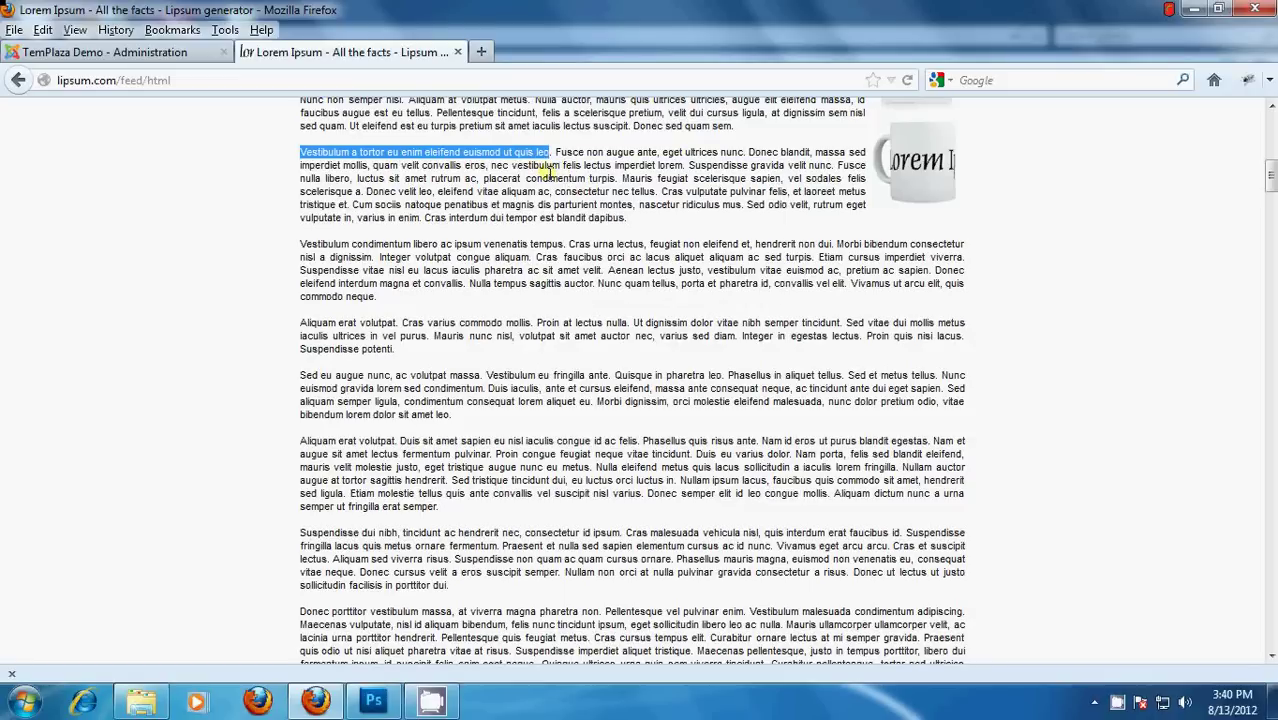
click(105, 52)
click(211, 377)
right_click(211, 377)
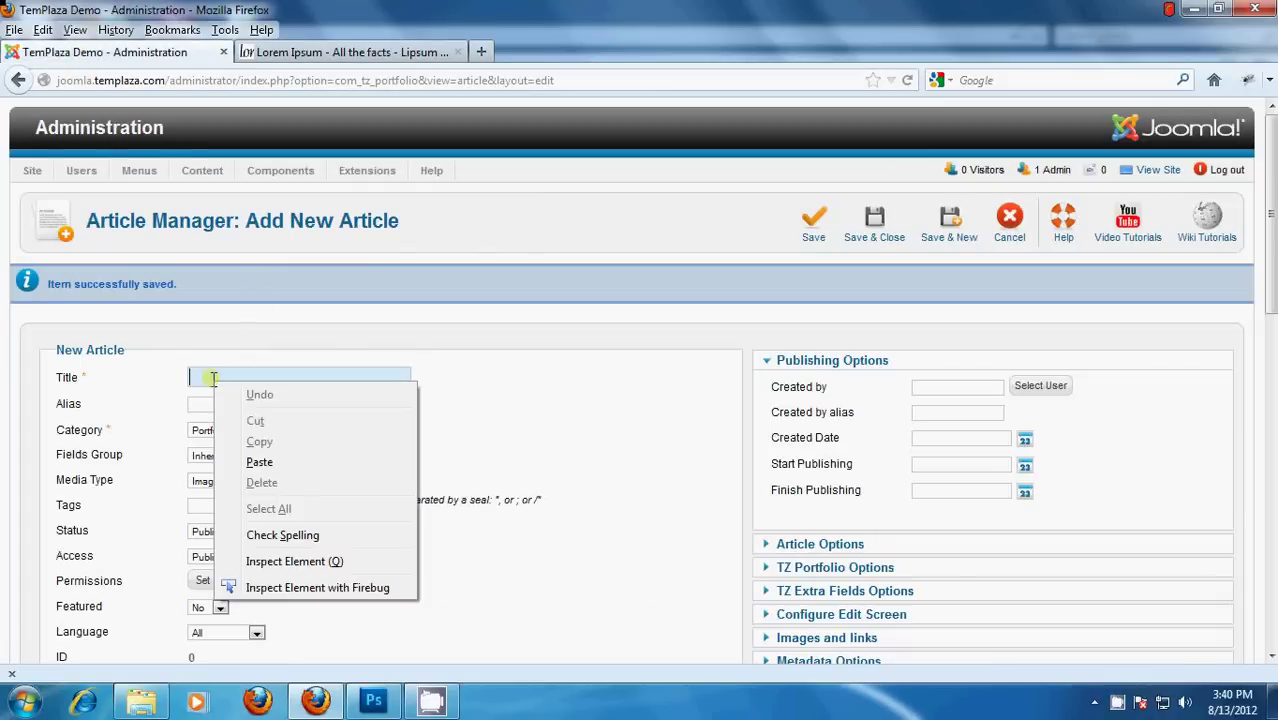
click(262, 460)
Assign the "Vestibulum a tortor" article to the Gallery page category
drag(1266, 236, 1268, 330)
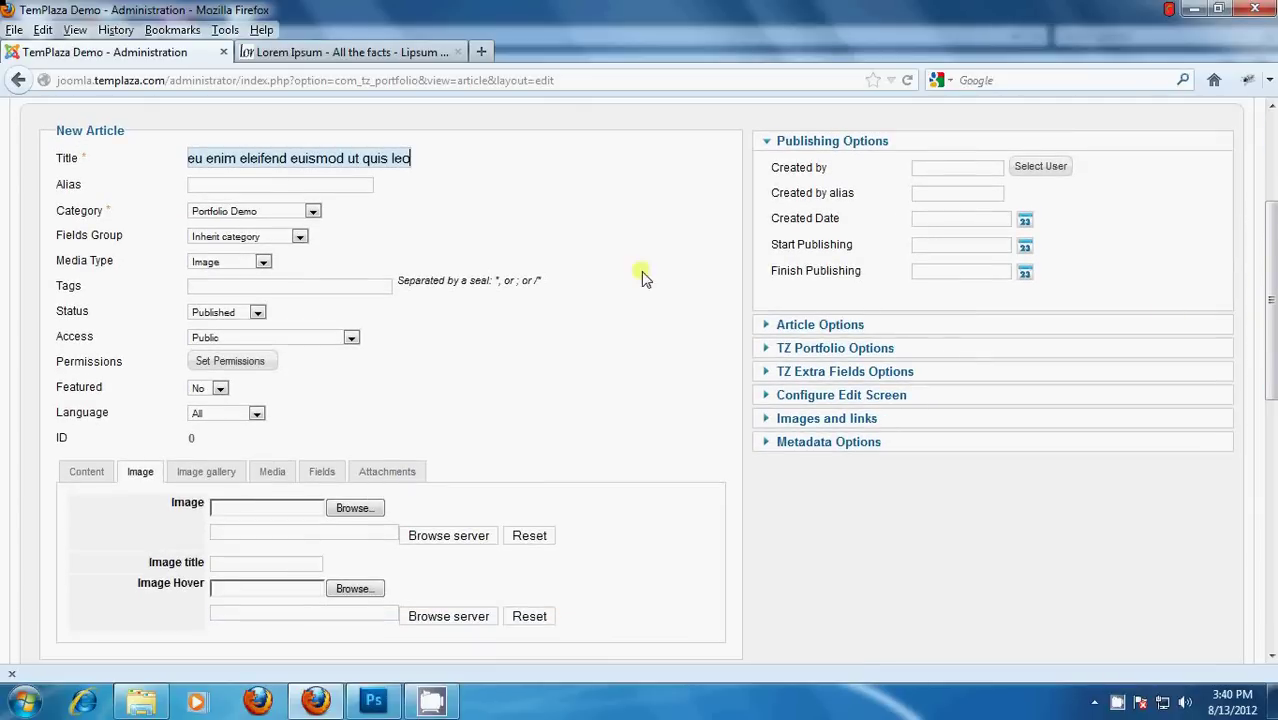
click(313, 212)
click(314, 422)
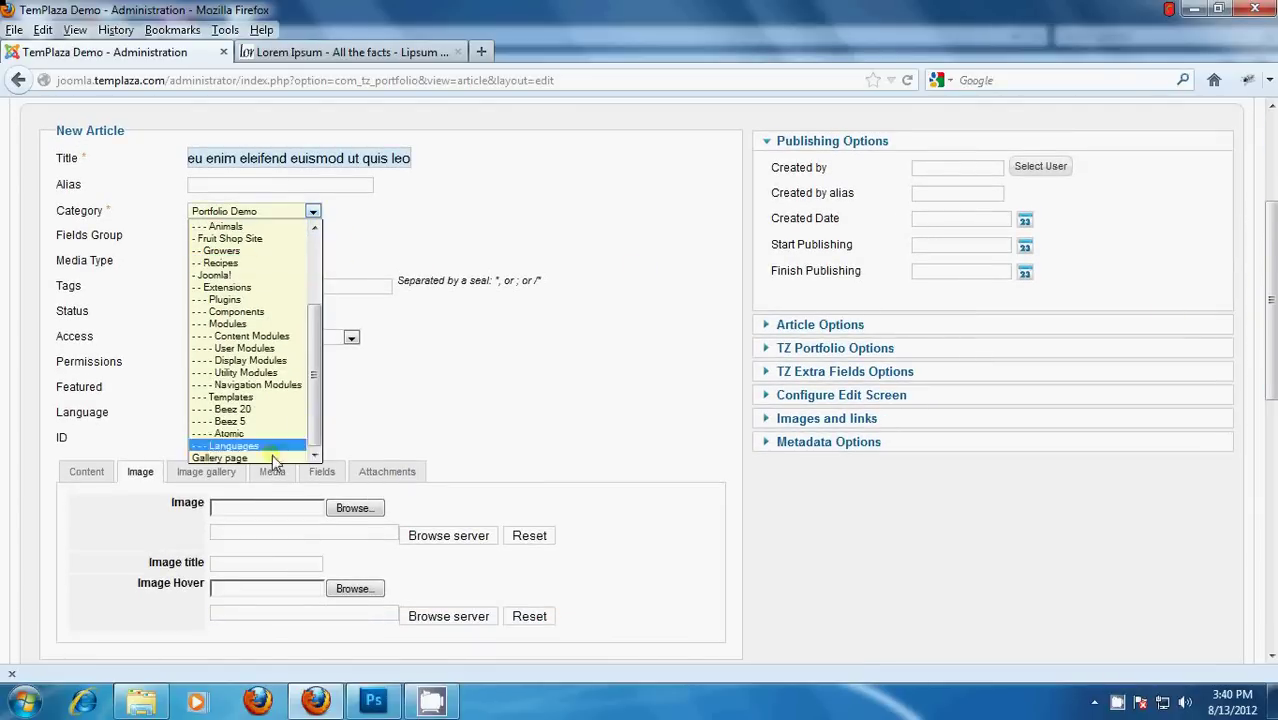
click(222, 458)
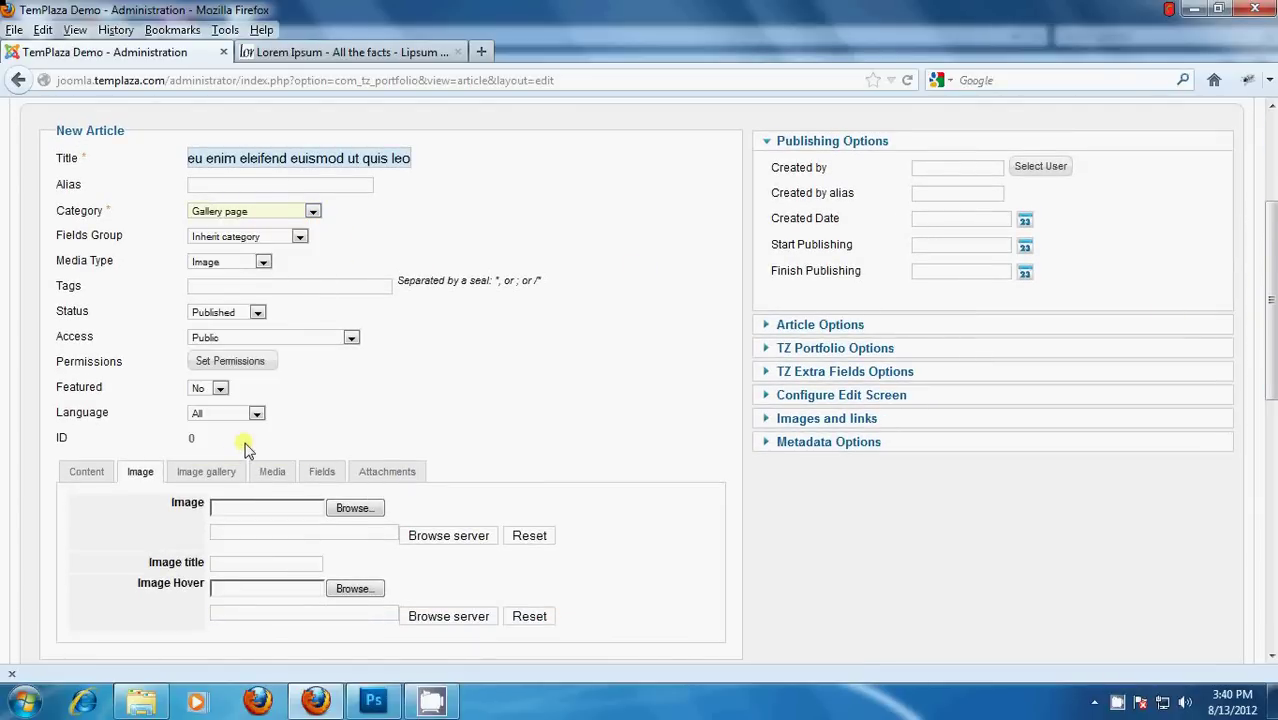
Copy the fifth and sixth Lorem Ipsum paragraphs, starting at "Vestibulum a tortor", and paste them into the article's content
click(87, 478)
scroll(1255, 337, down, 4)
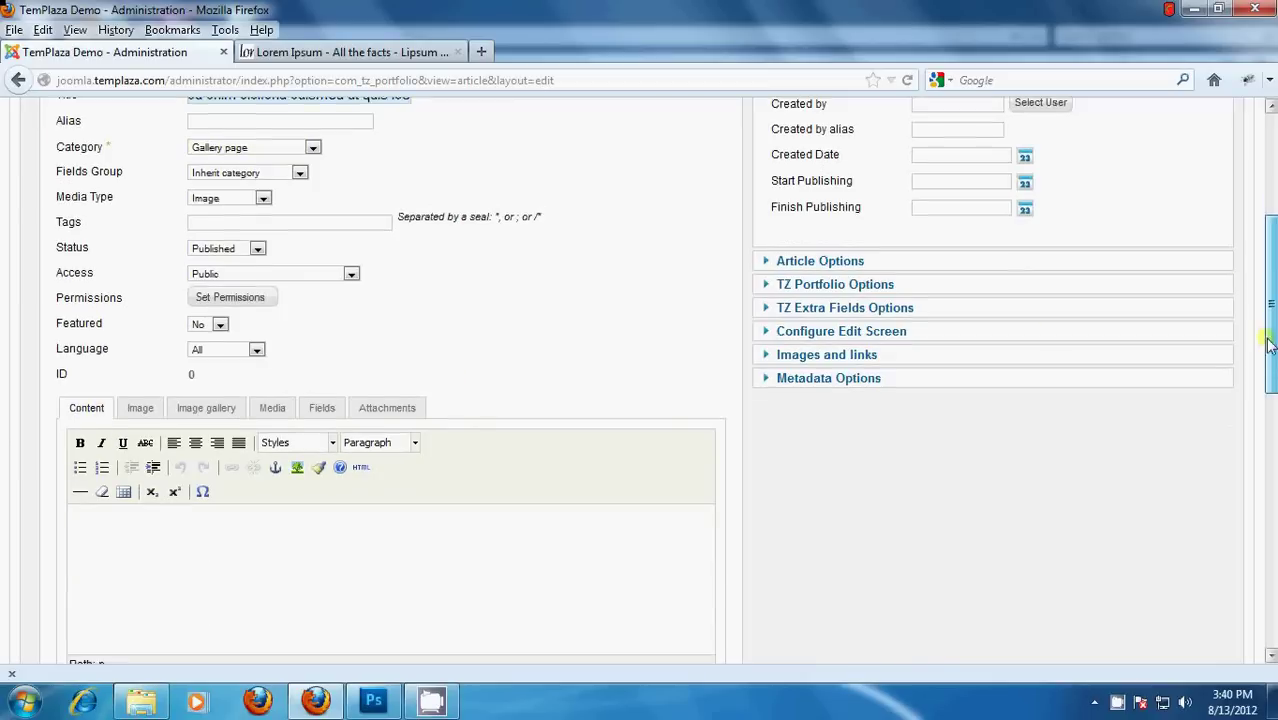
click(306, 52)
drag(300, 152, 380, 293)
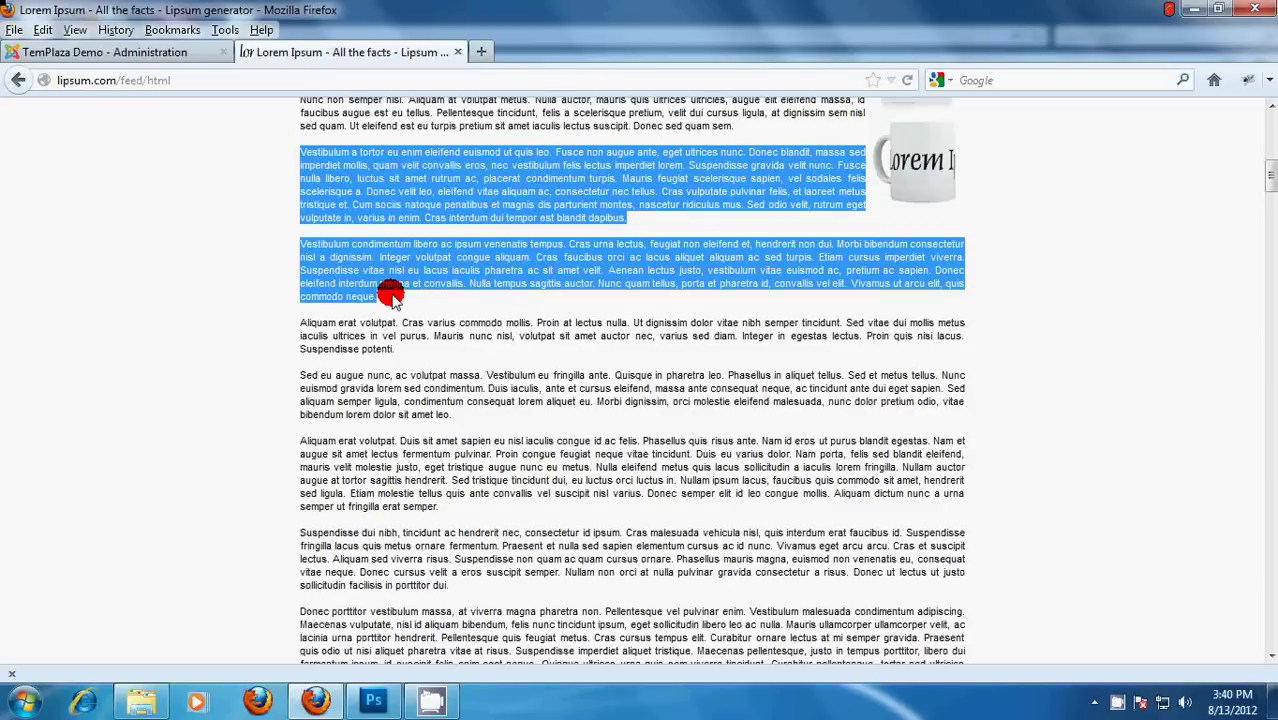
right_click(391, 278)
click(484, 292)
click(163, 52)
right_click(140, 372)
click(105, 360)
key(ctrl+v)
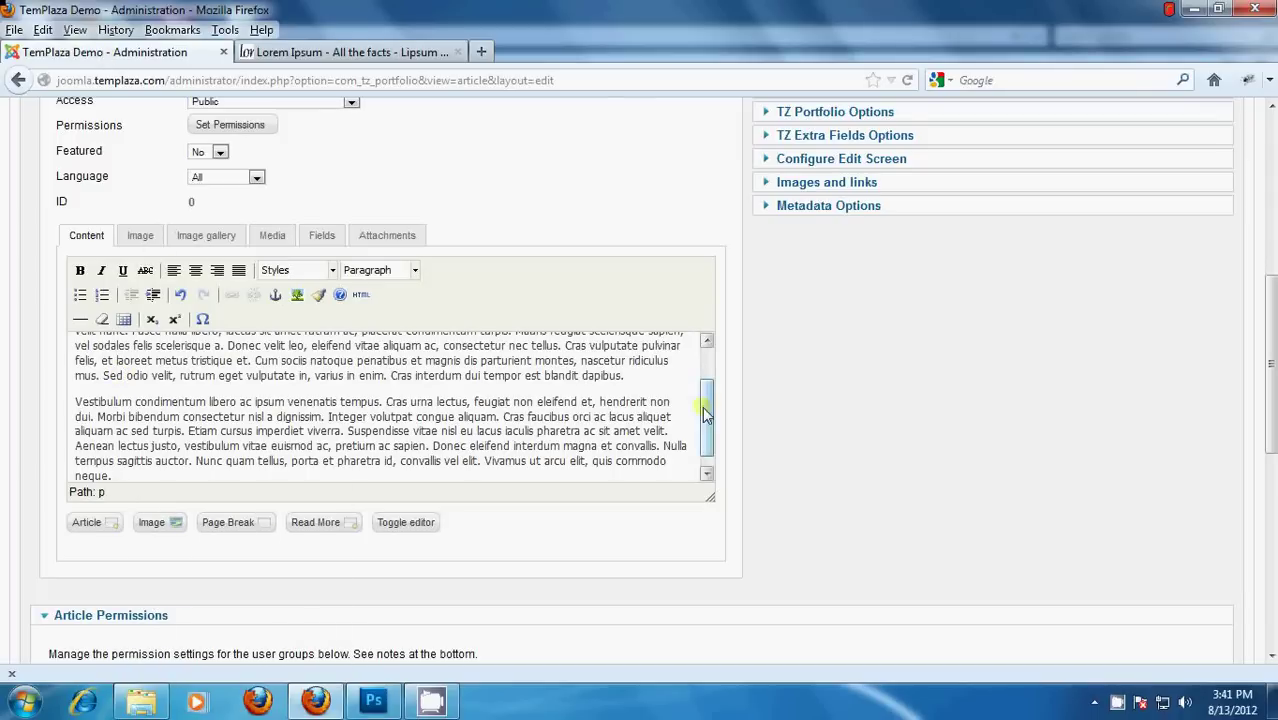
Insert a Read More break in the article's content before "Fusce nulla libero"
drag(704, 406, 706, 358)
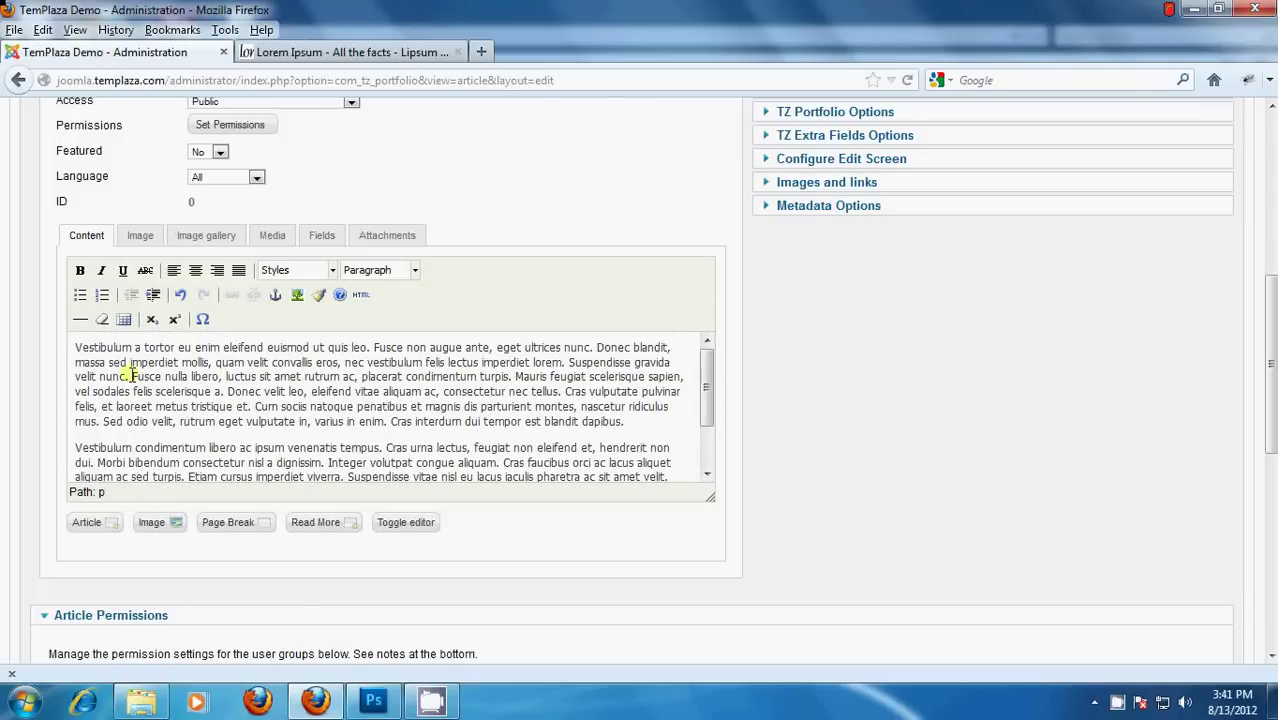
click(342, 524)
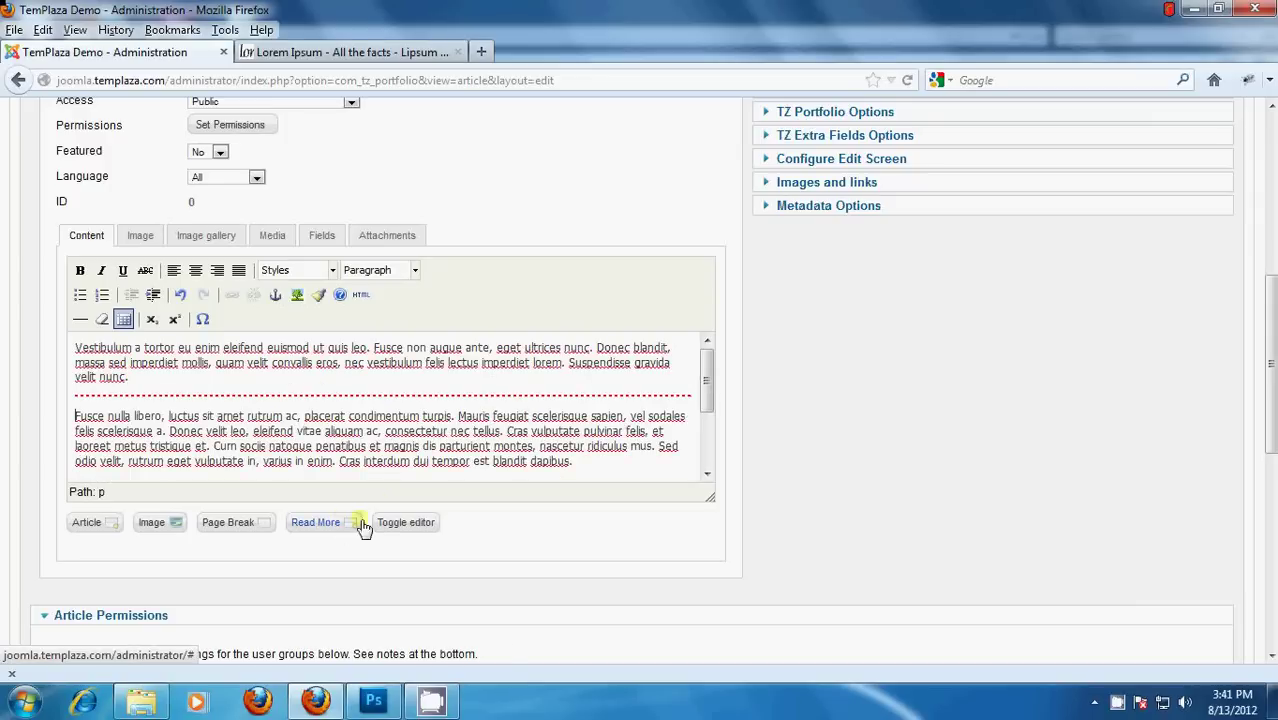
drag(1268, 348, 1268, 171)
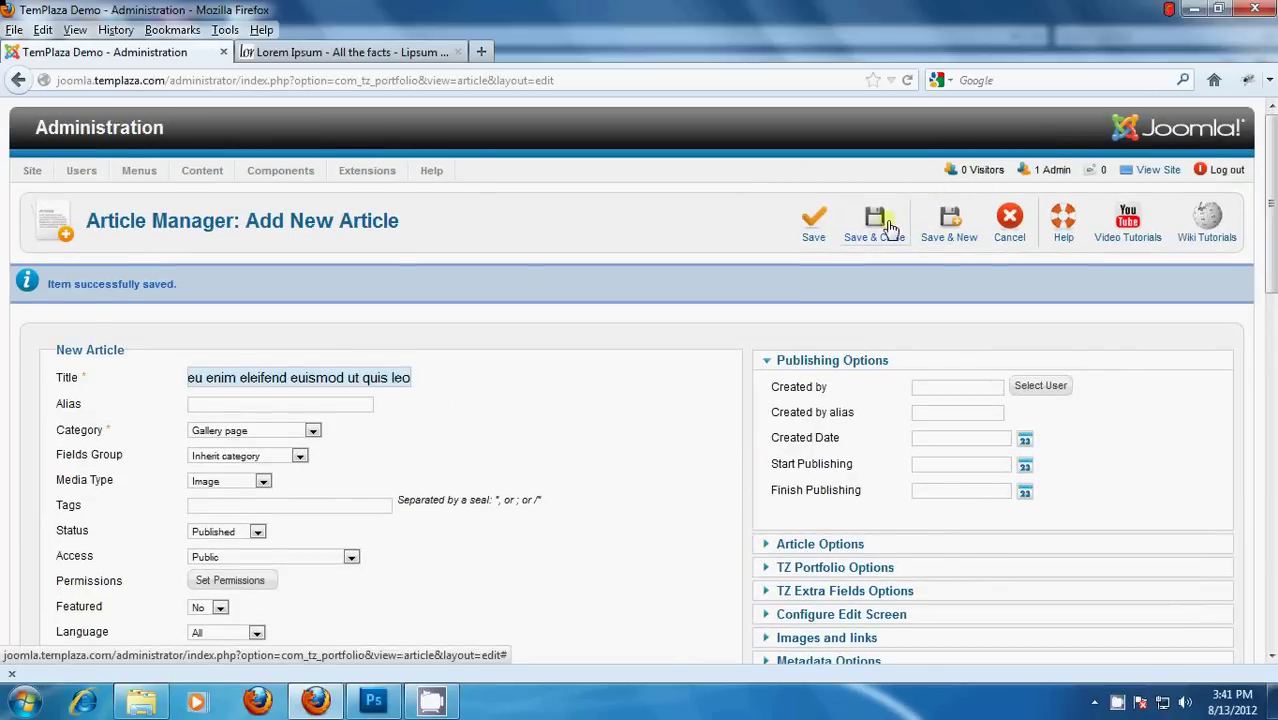
Save the article, start a new one, and paste "Aliquam erat volutpat" from the Lorem Ipsum page as its title
click(948, 240)
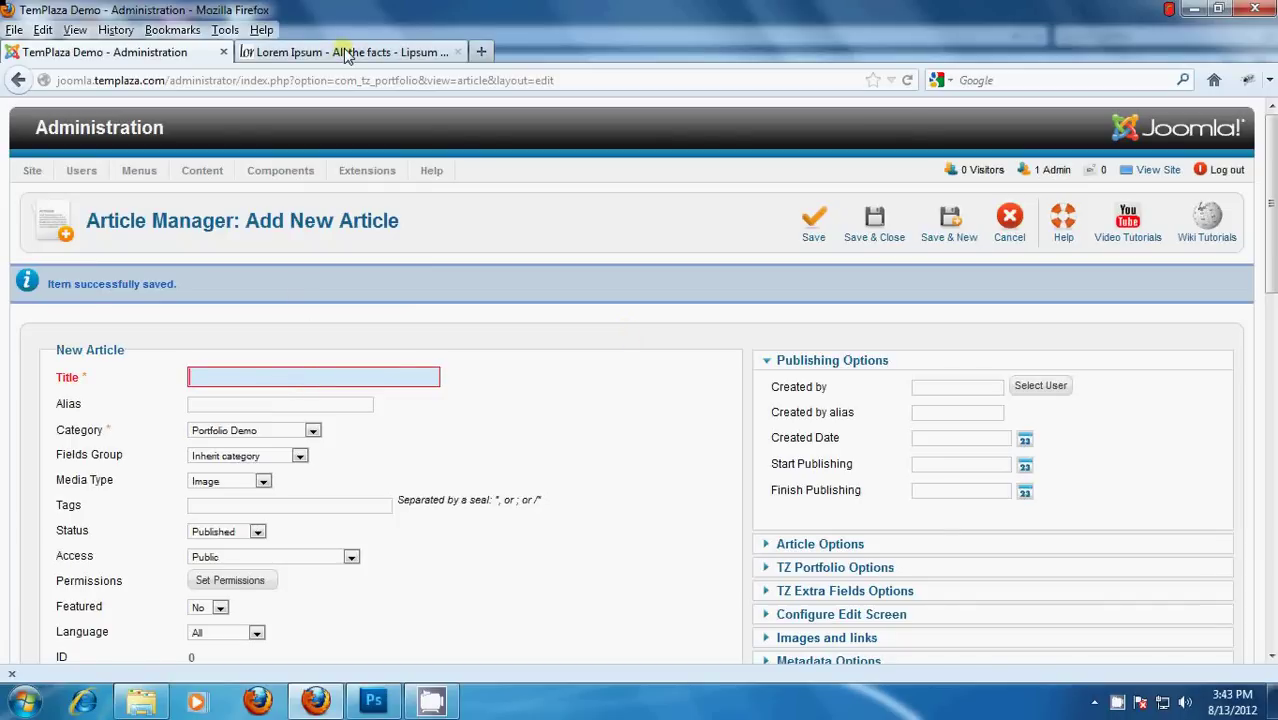
click(345, 53)
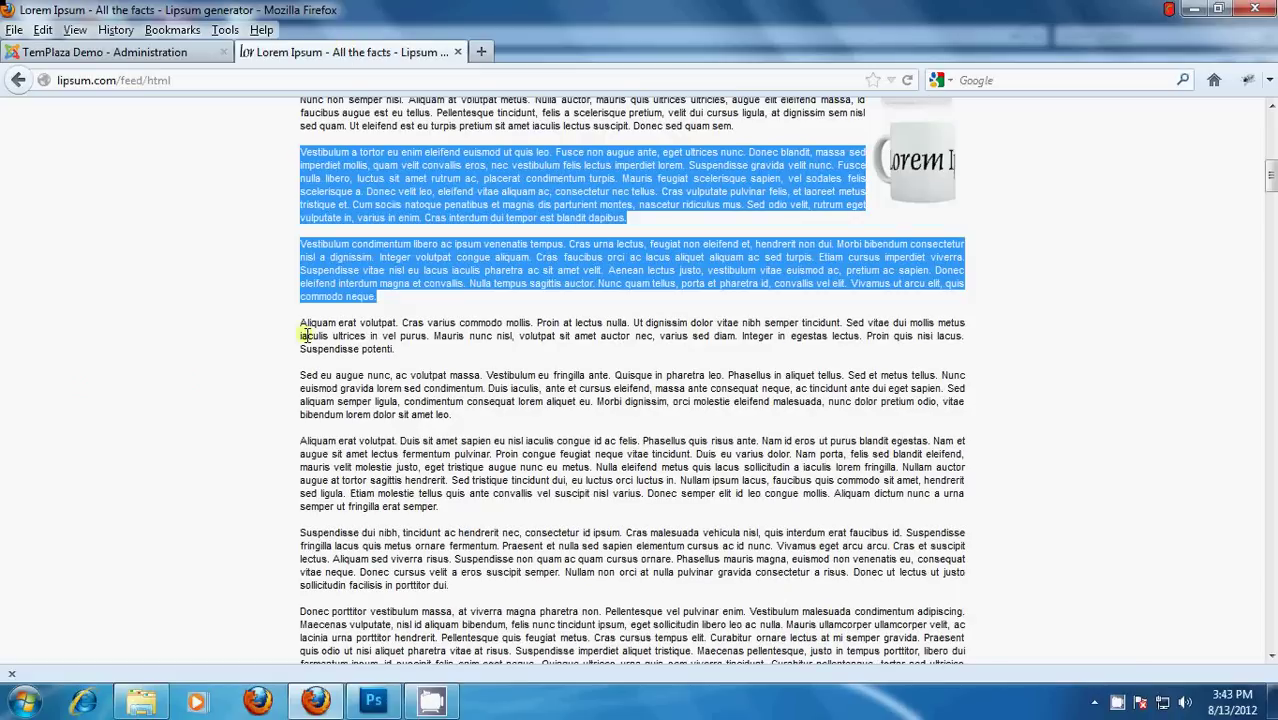
drag(301, 322, 396, 323)
right_click(396, 323)
click(425, 332)
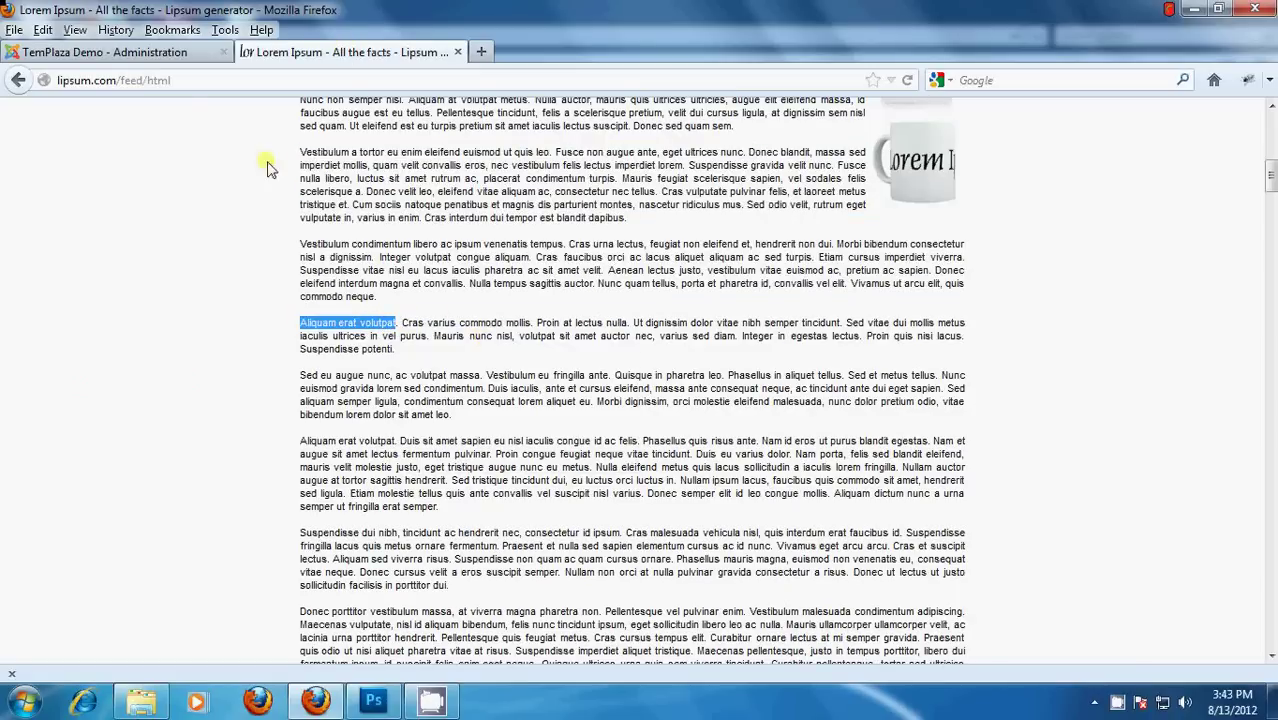
click(180, 52)
right_click(236, 372)
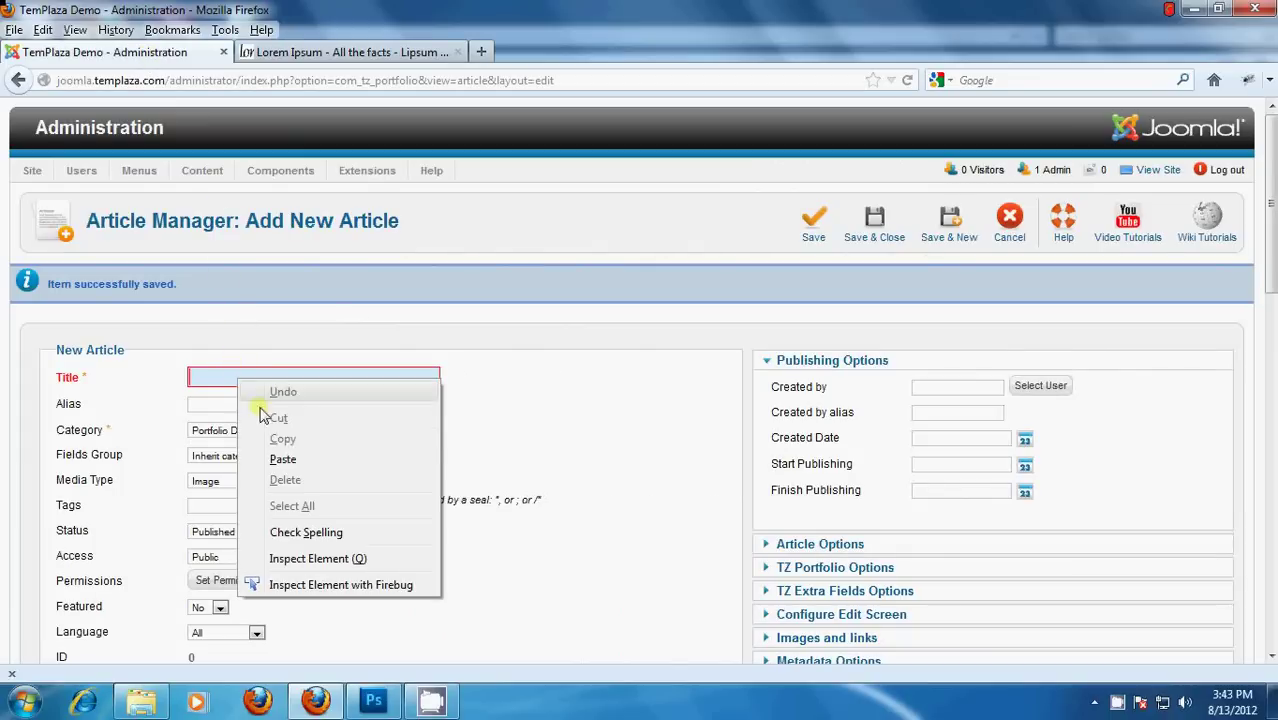
click(277, 452)
Assign the "Aliquam erat volutpat" article to the Gallery page category with the Image media type
click(313, 431)
scroll(314, 516, down, 3)
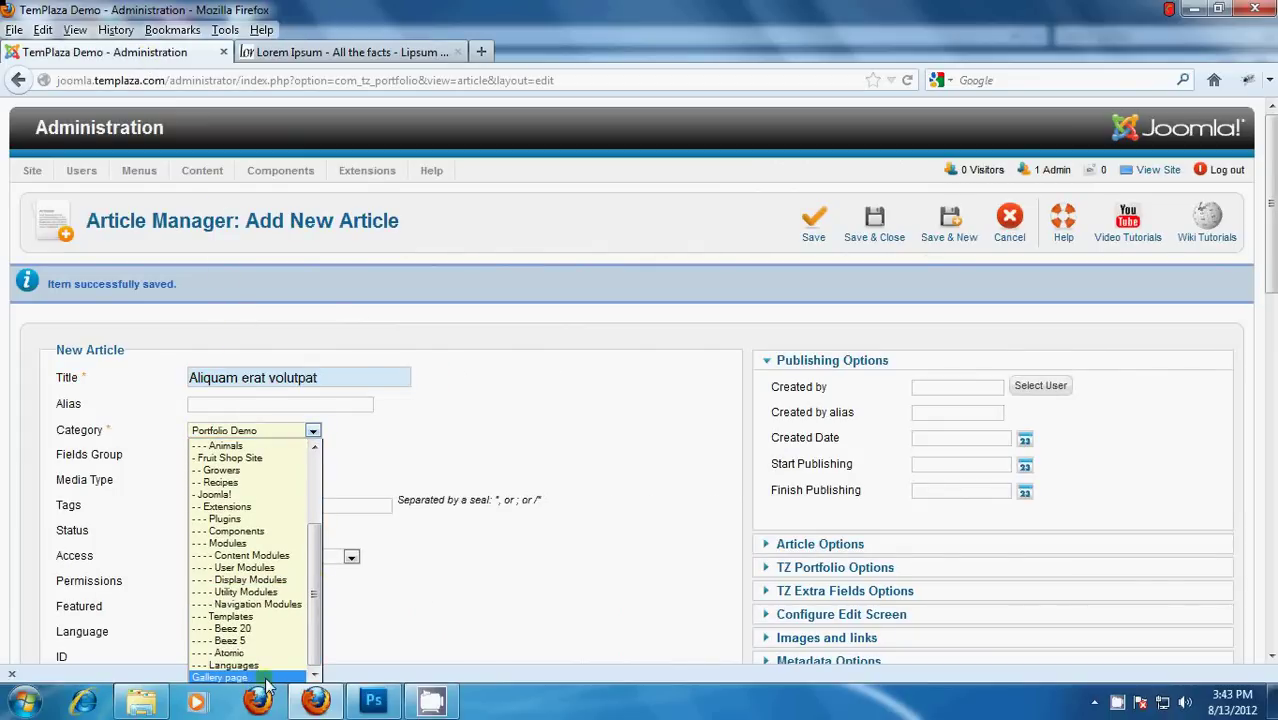
click(265, 679)
drag(1266, 268, 1268, 342)
click(262, 262)
click(243, 310)
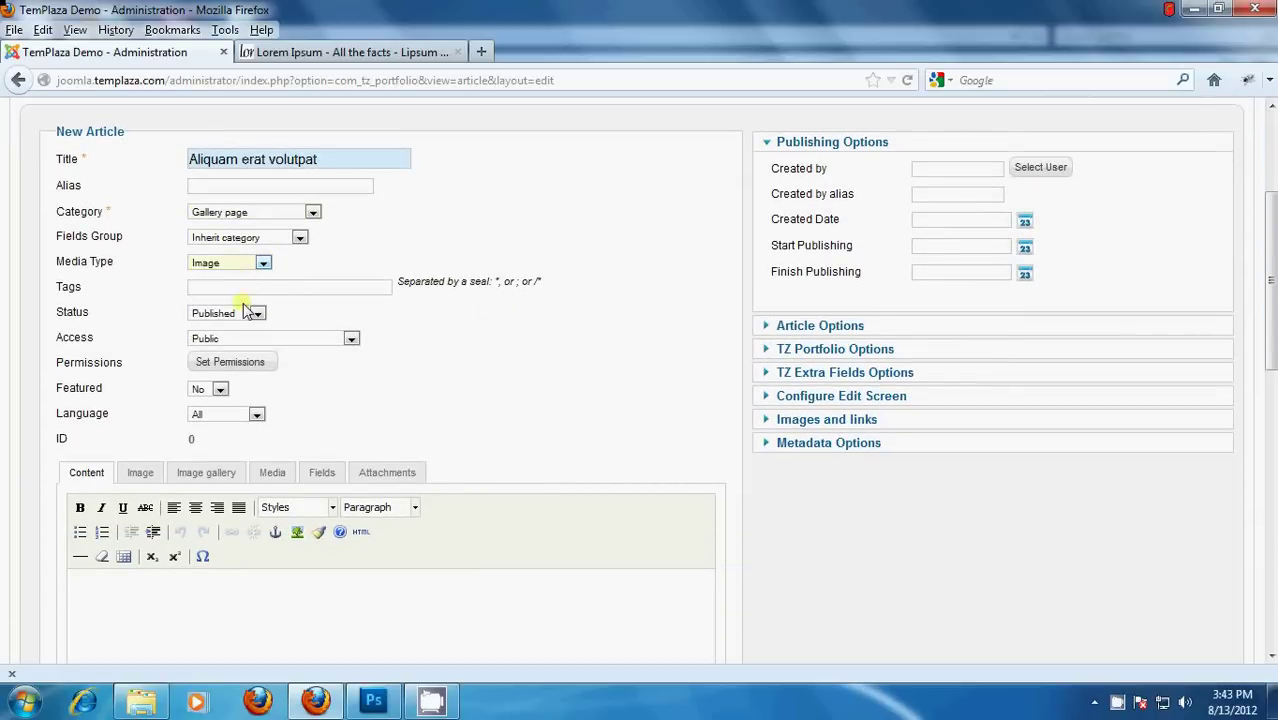
Copy the "Aliquam erat volutpat" and "Sed eu augue nunc" paragraphs into the article's content and insert a Read More break before "Mauris nunc nisl"
click(352, 52)
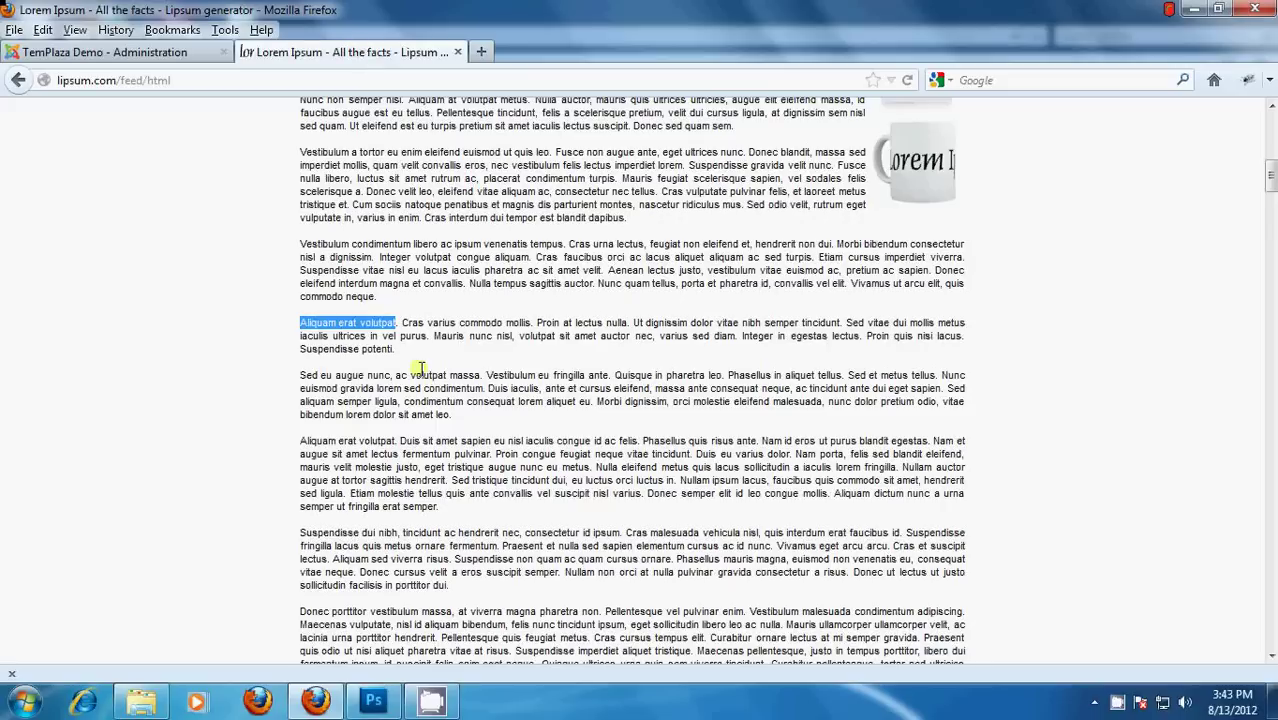
drag(300, 330, 457, 409)
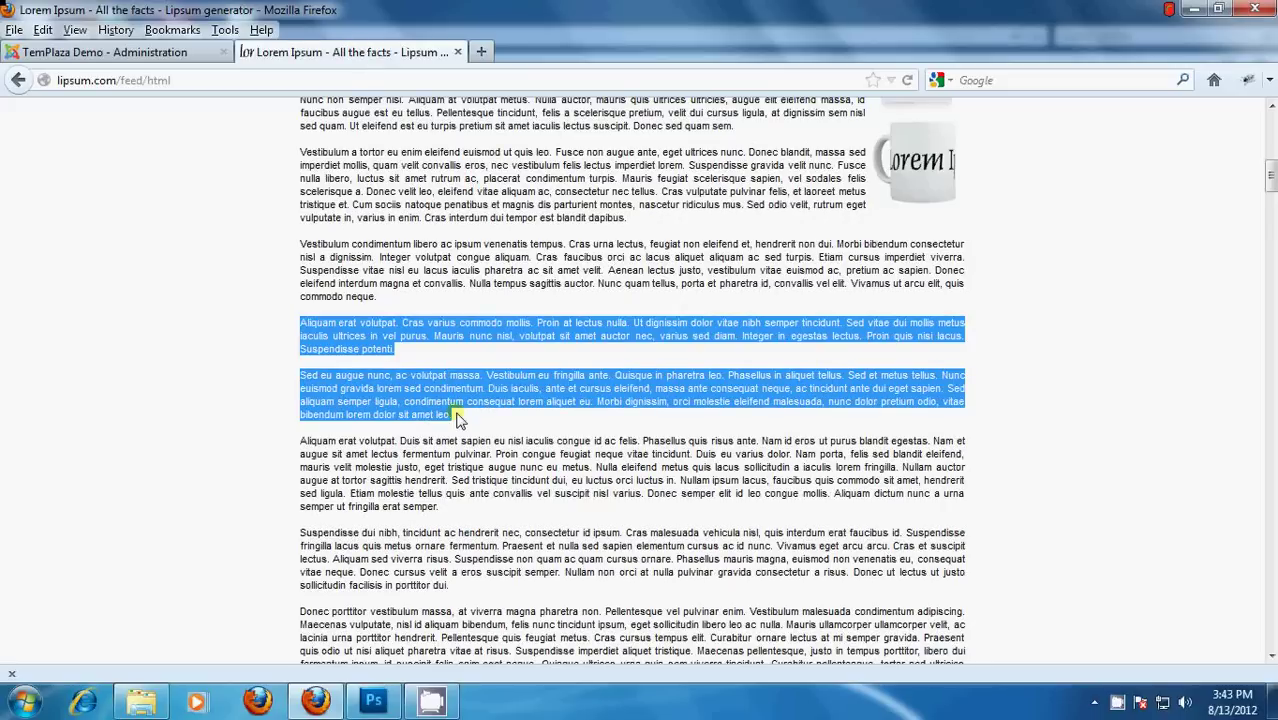
right_click(388, 388)
click(460, 404)
click(171, 52)
drag(1270, 255, 1268, 298)
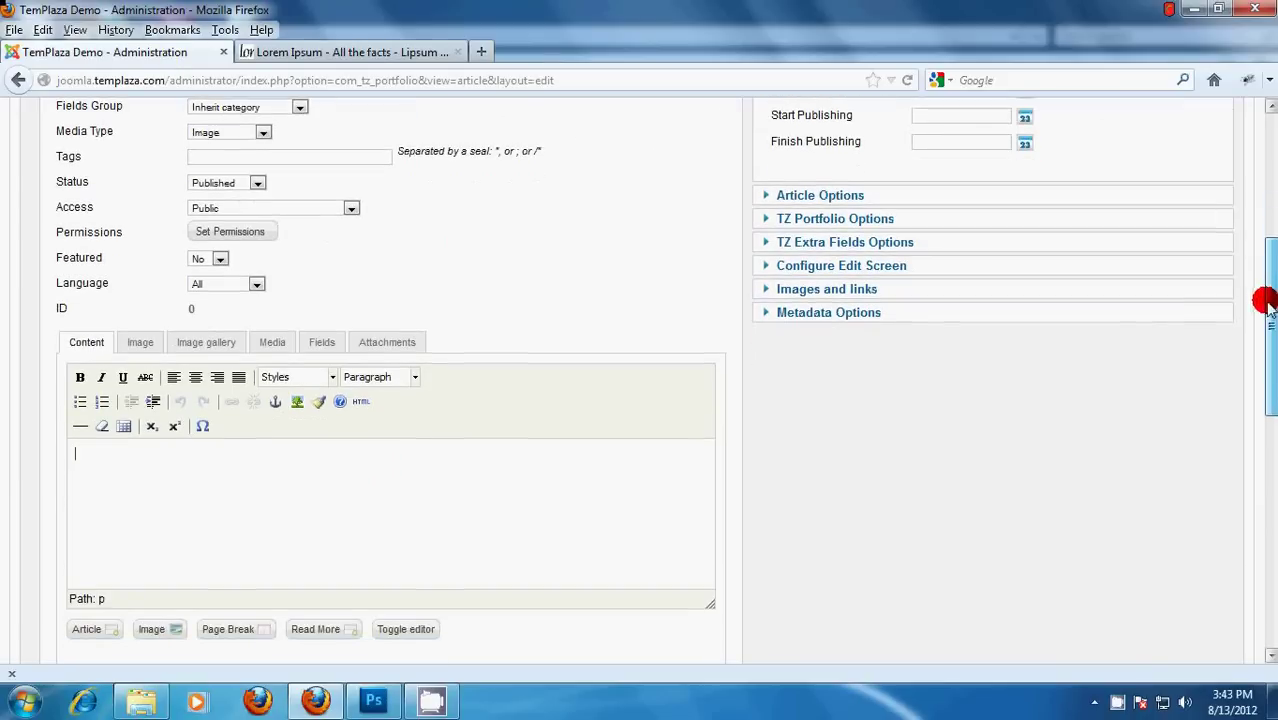
key(ctrl+v)
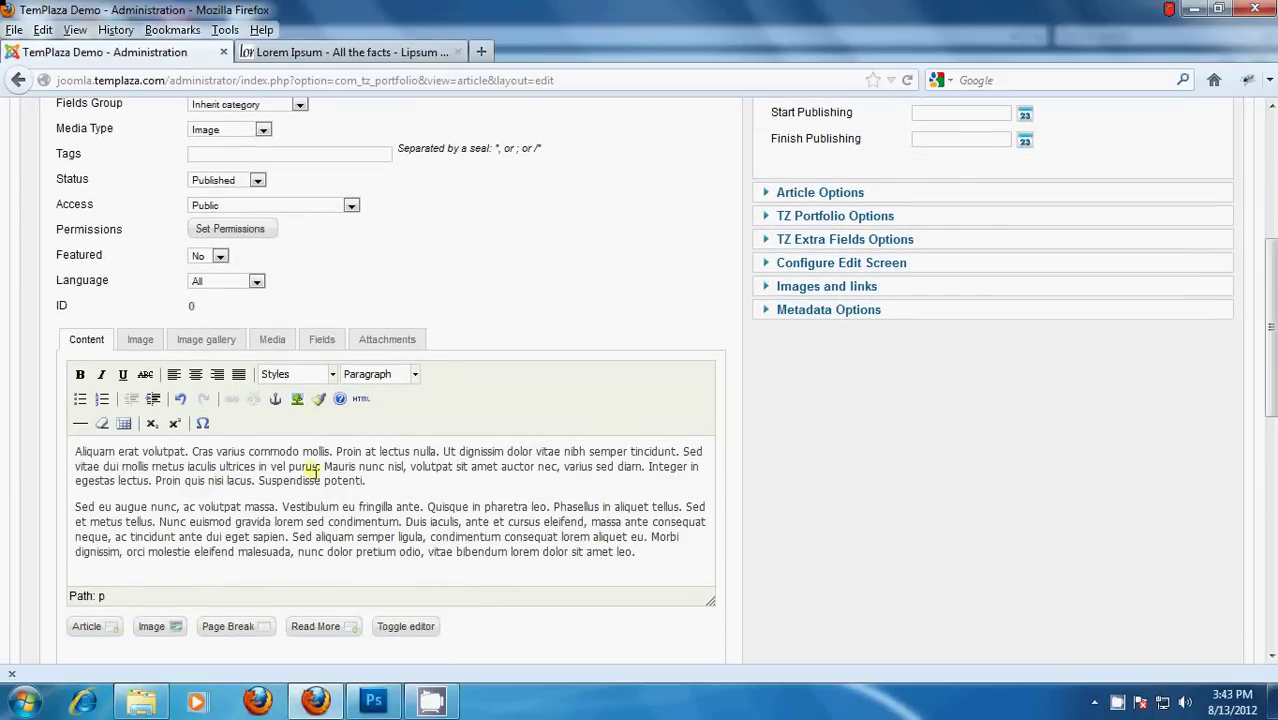
click(318, 626)
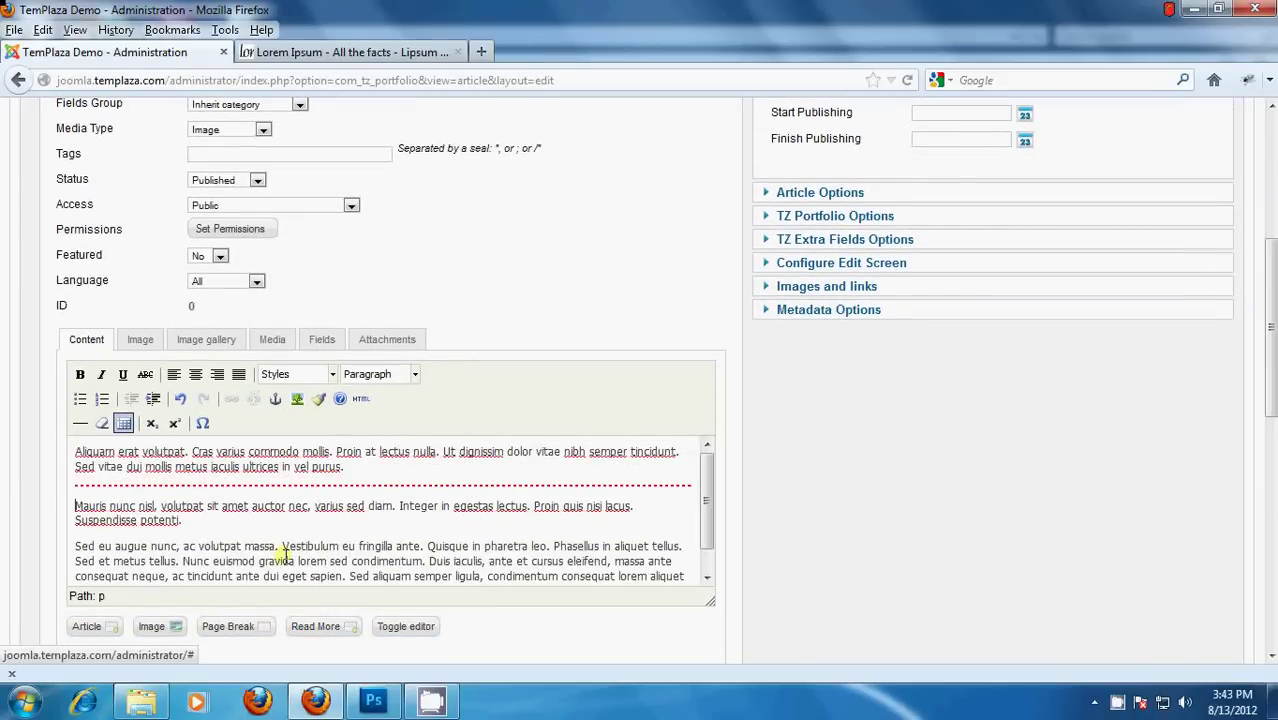
Attach wallpaper-2077439 from the gallery folder as the article's image, and save and close the article
click(141, 343)
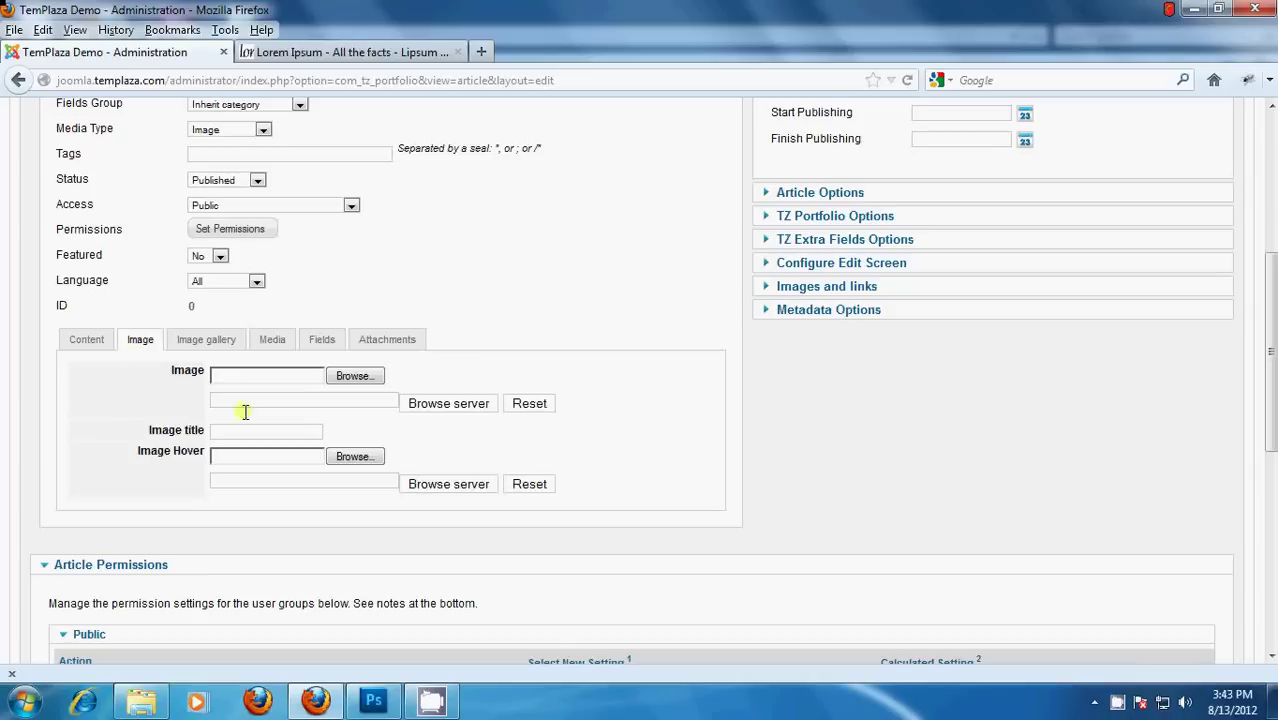
click(350, 378)
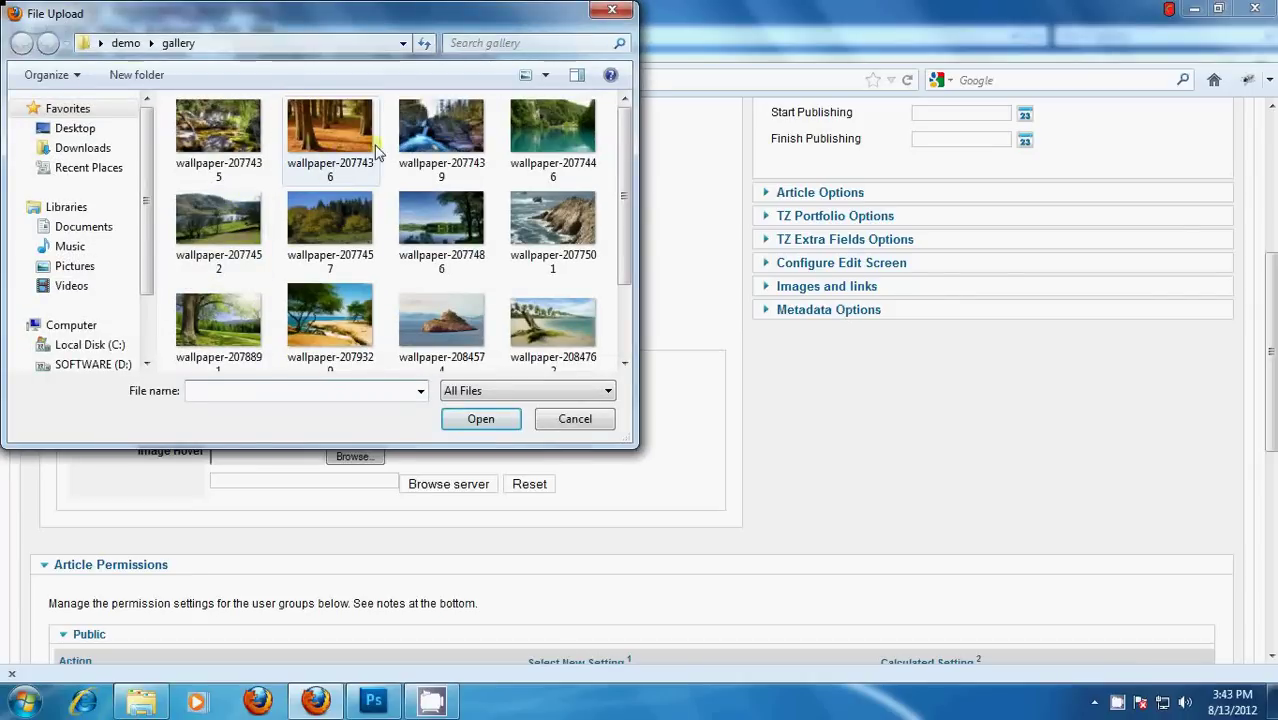
click(433, 146)
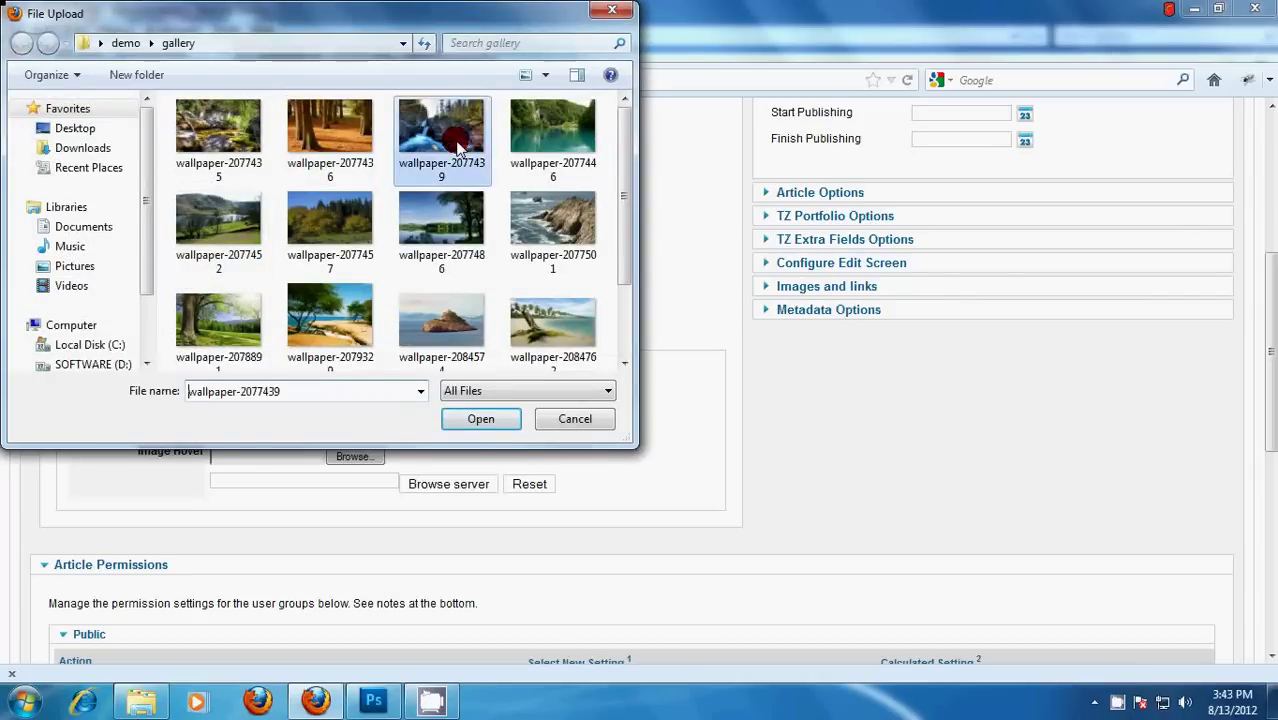
click(481, 420)
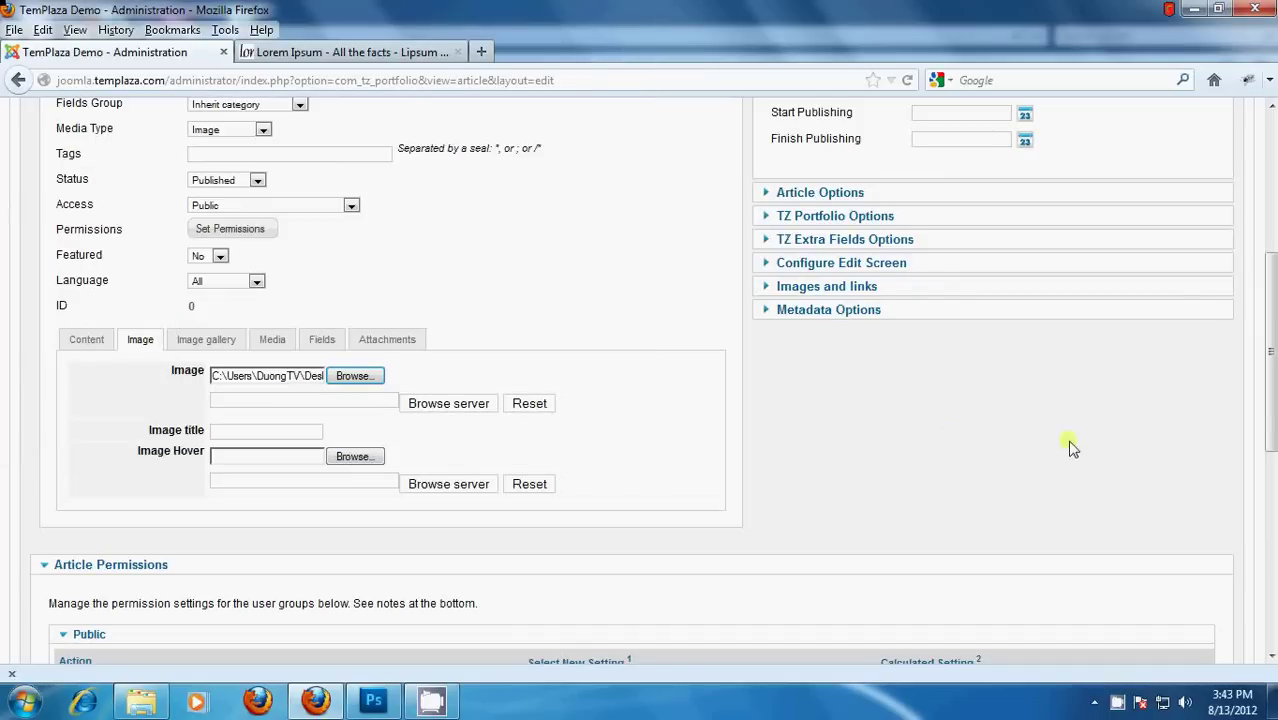
drag(1268, 384, 1270, 212)
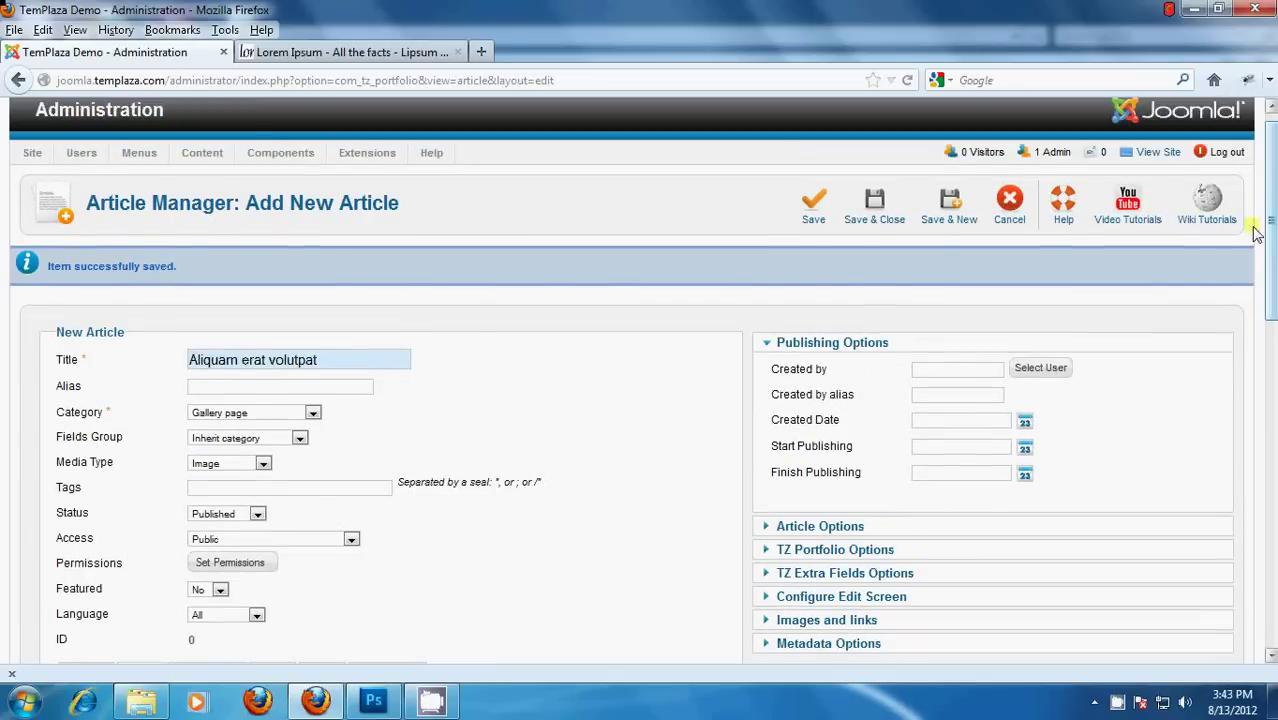
click(884, 208)
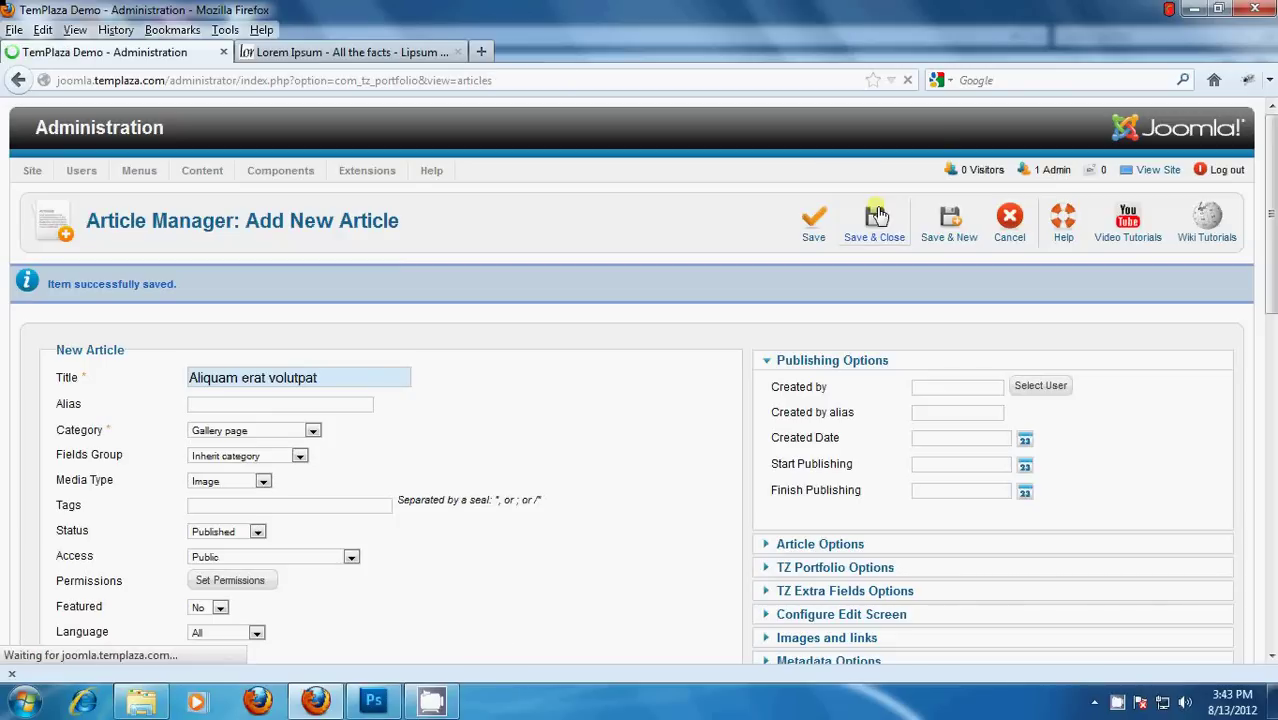
Filter the article list to the Gallery page category and look through its articles
drag(1268, 230, 1270, 287)
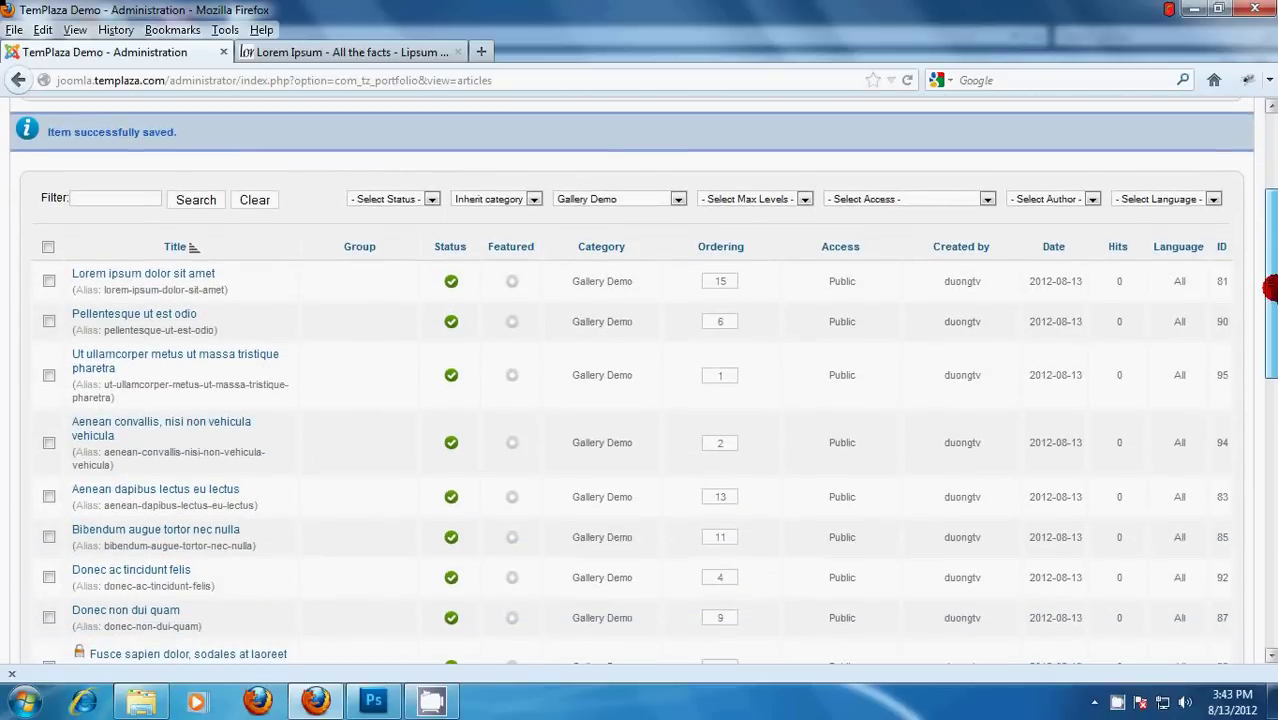
click(678, 199)
drag(684, 324, 676, 422)
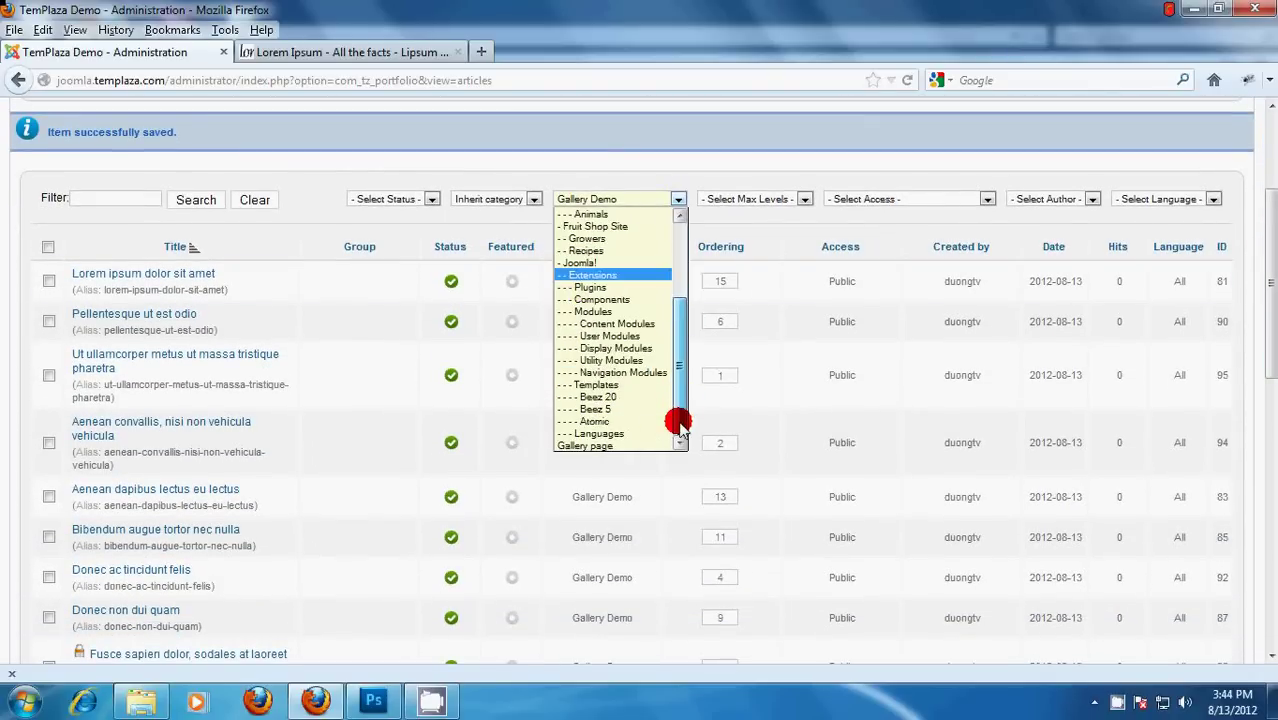
click(602, 447)
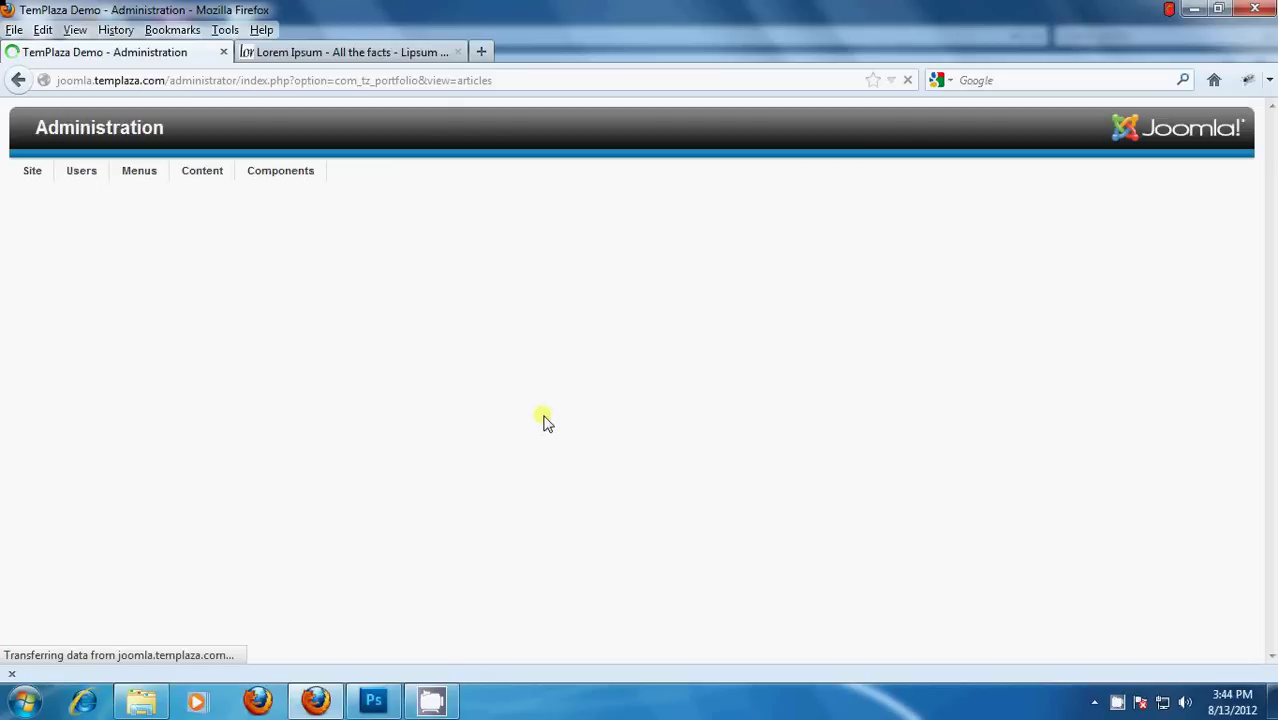
drag(1268, 210, 1264, 300)
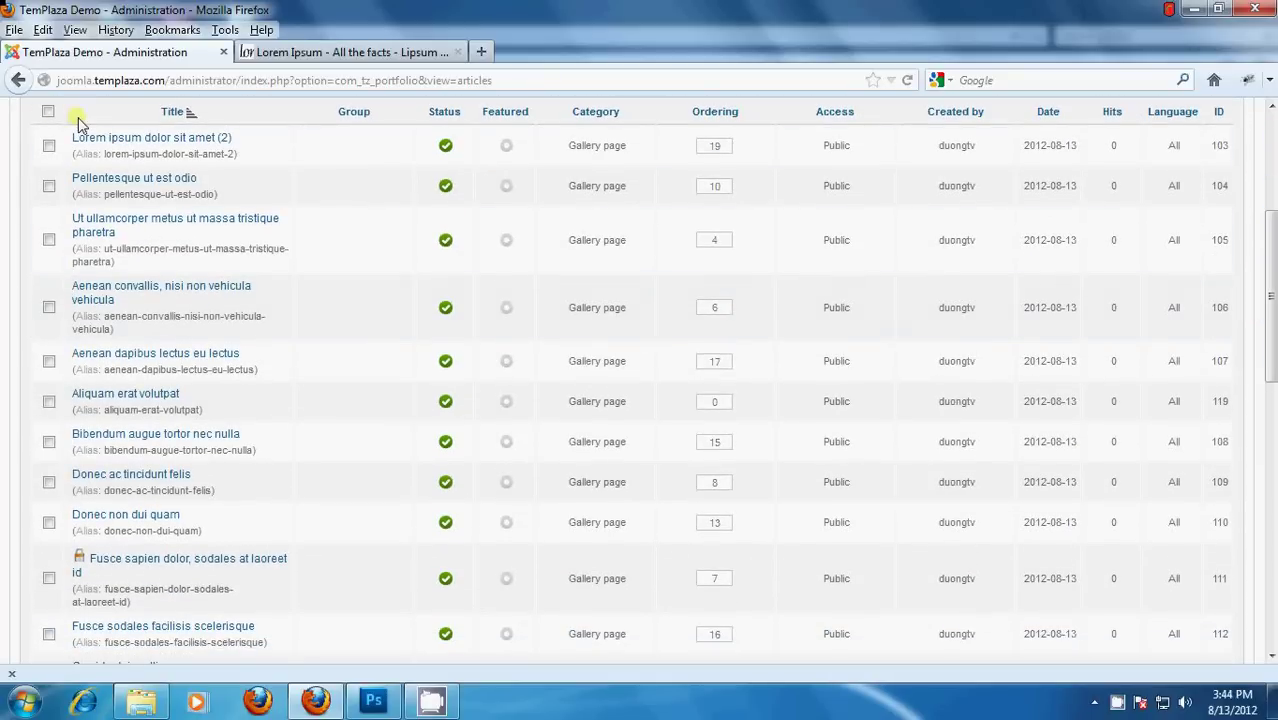
drag(88, 121, 471, 584)
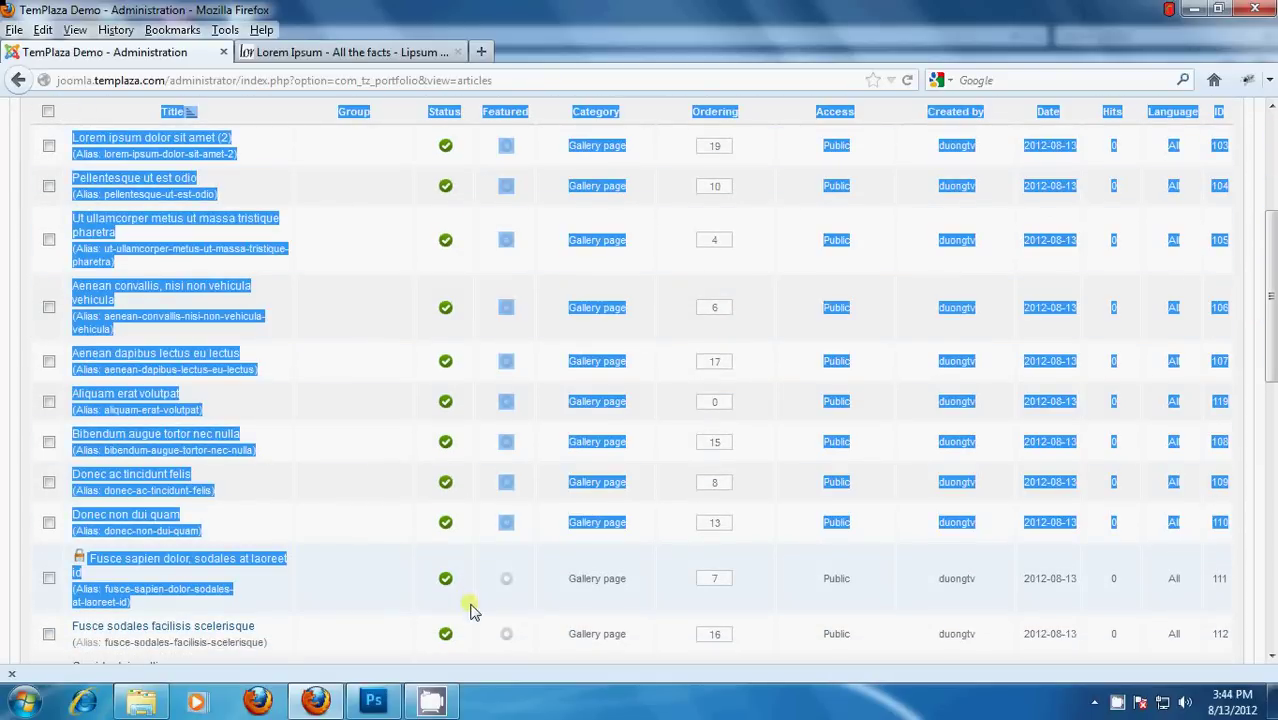
drag(1272, 332, 1270, 402)
click(287, 337)
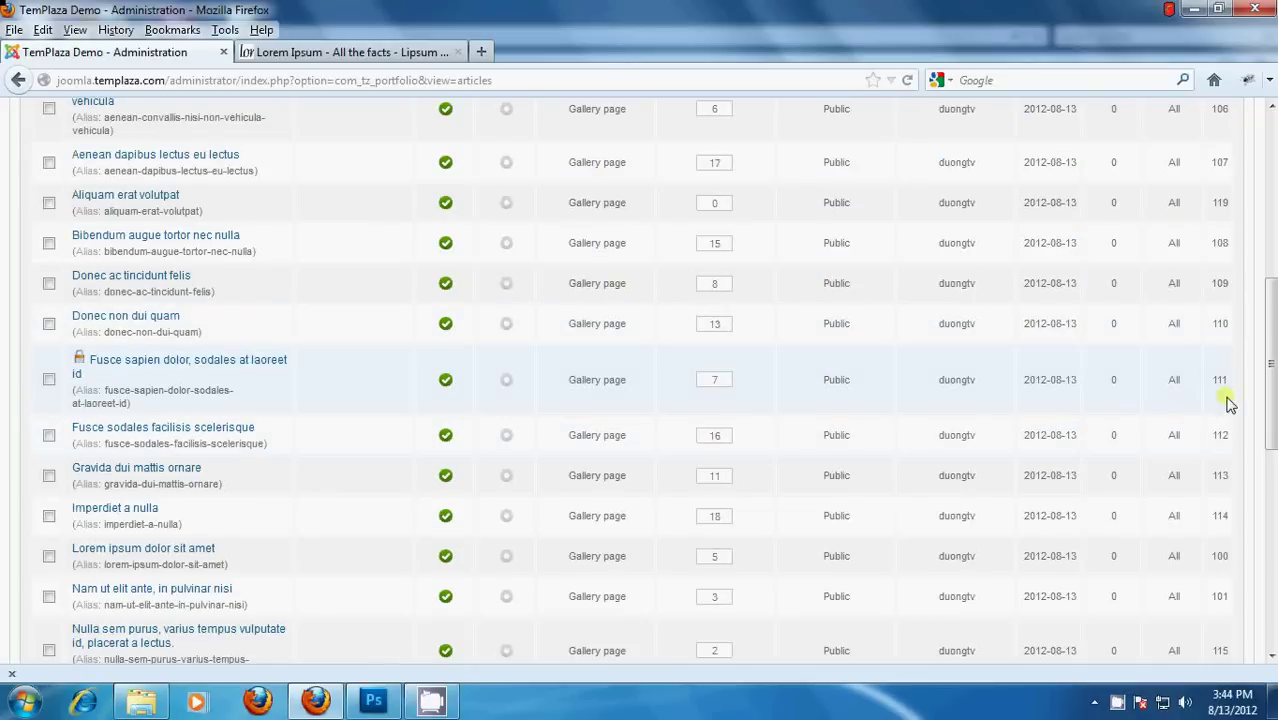
drag(1272, 378, 1268, 490)
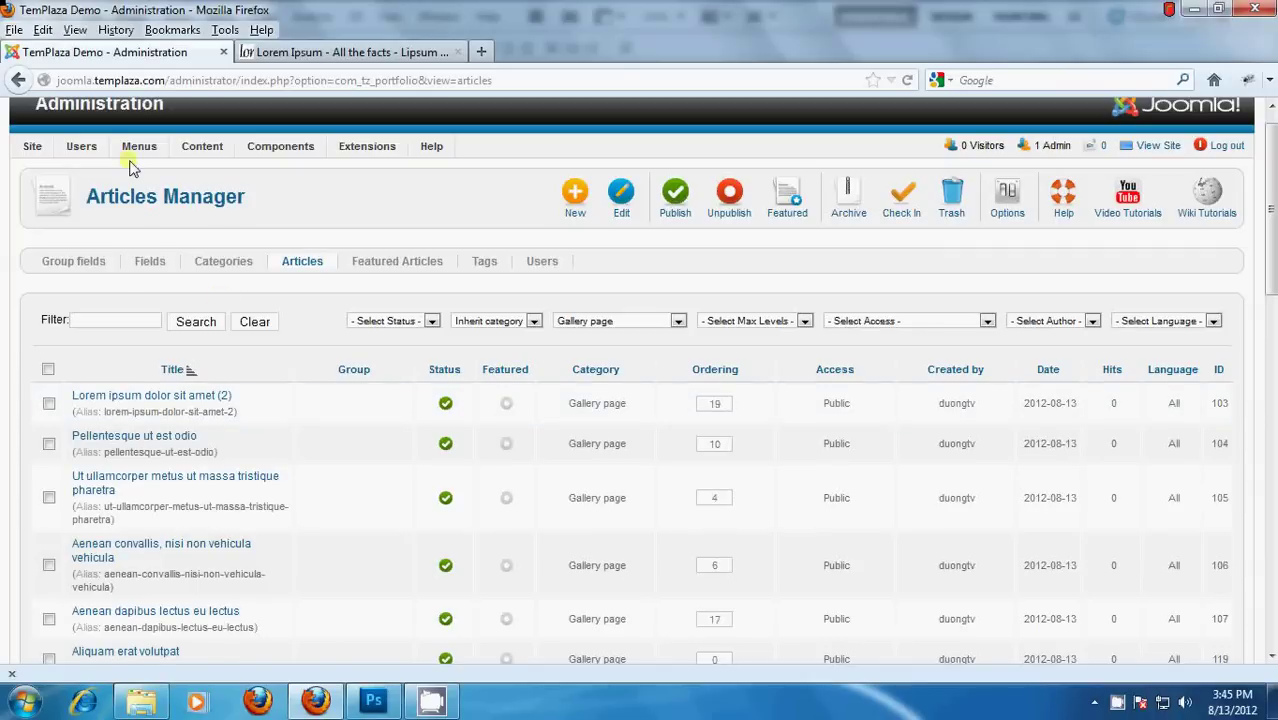
Create a new menu item in the TZ Portfolio menu with the Portfolio Gallery type
mouse_move(130, 152)
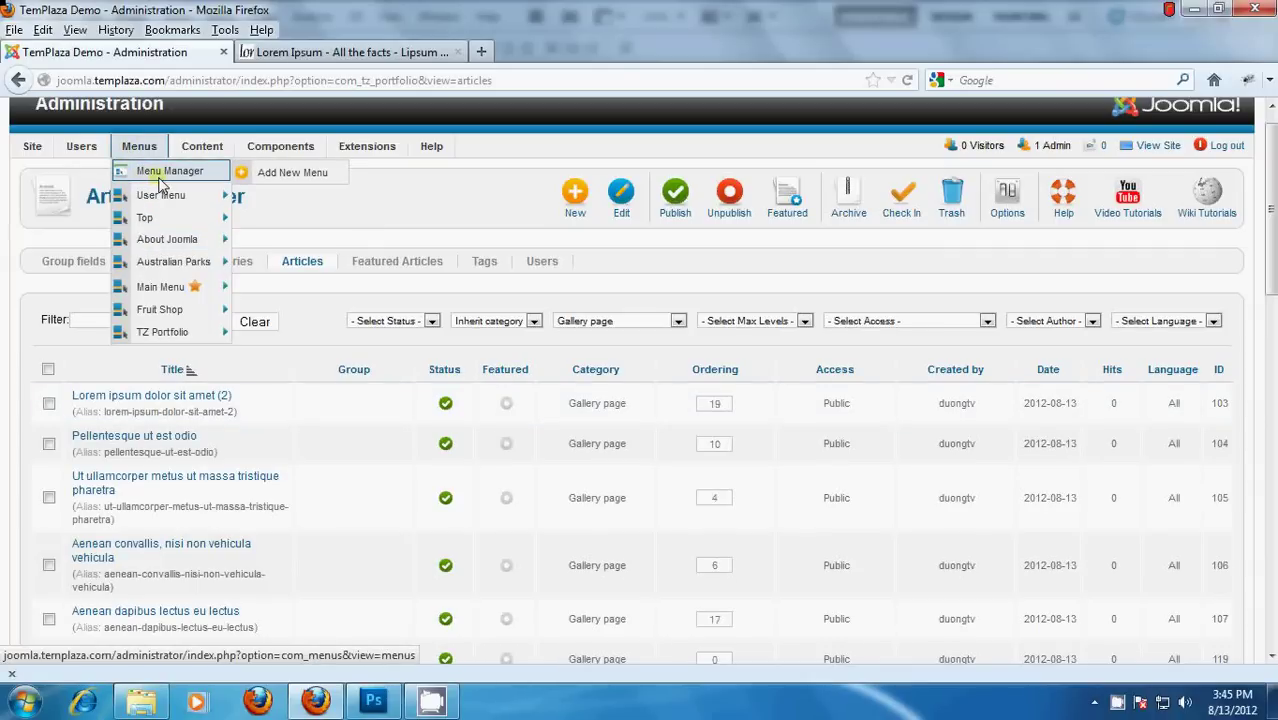
click(165, 336)
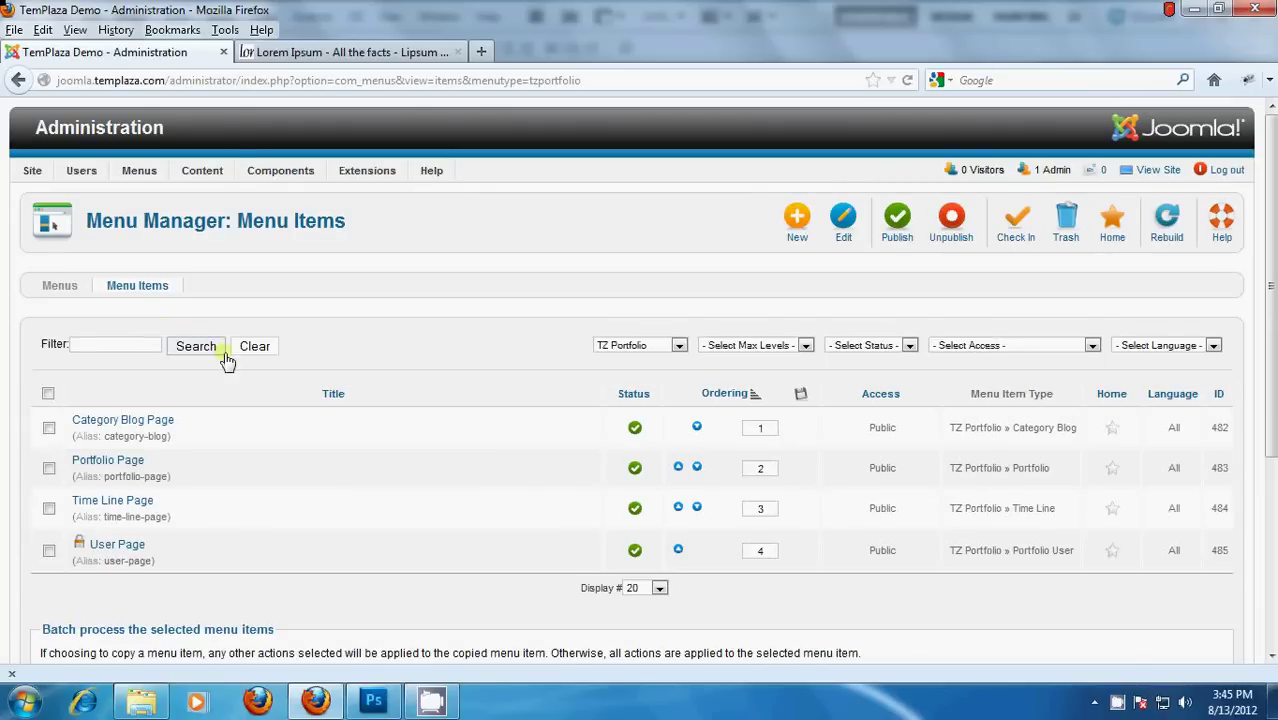
click(792, 232)
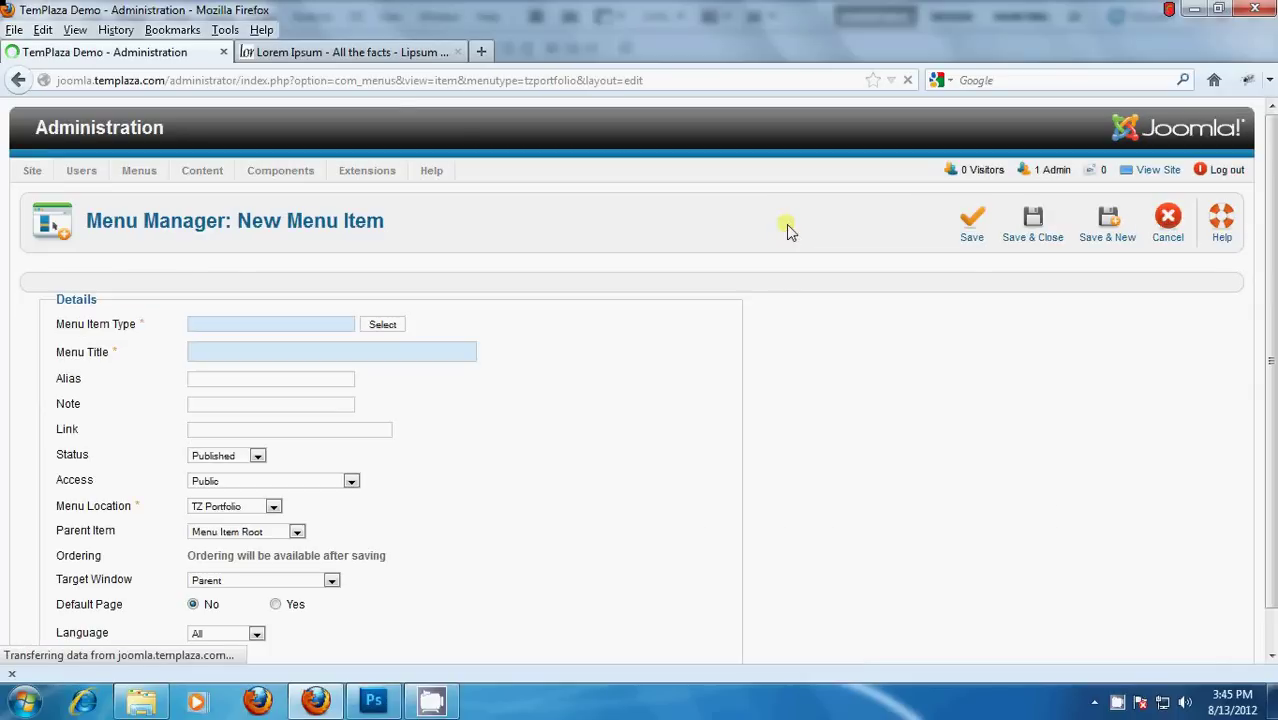
click(378, 328)
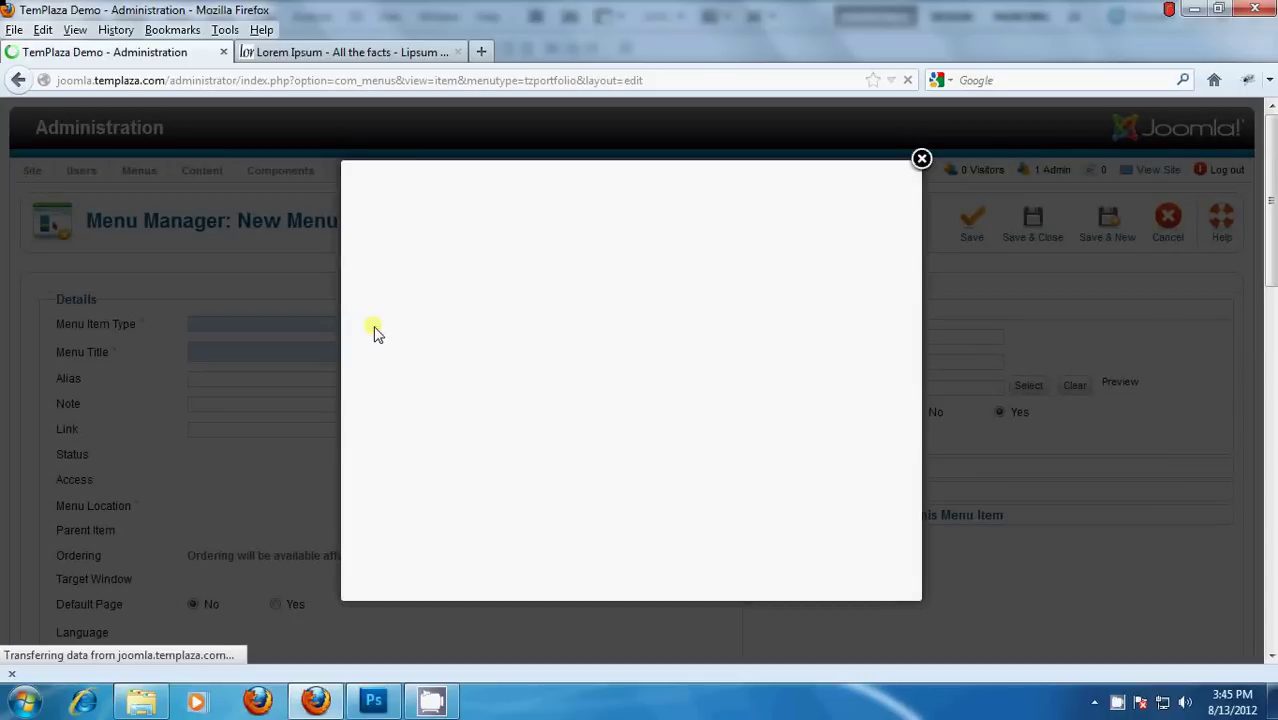
drag(904, 245, 902, 352)
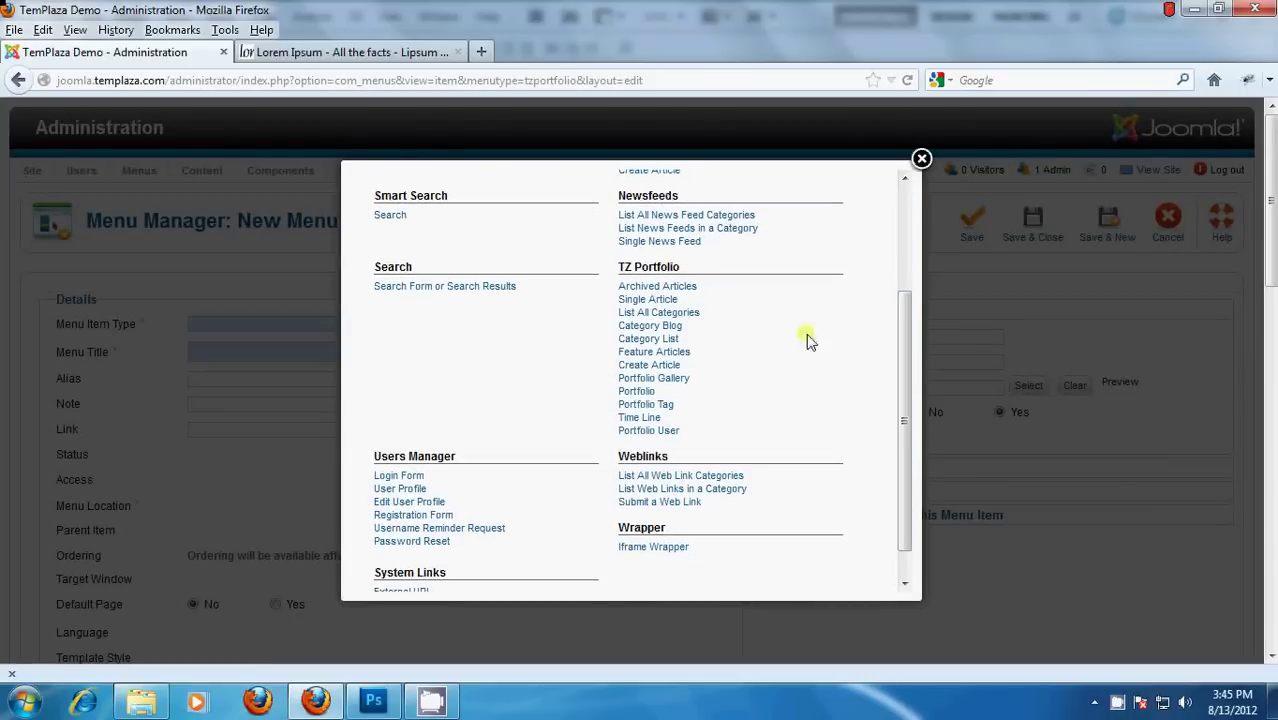
click(678, 380)
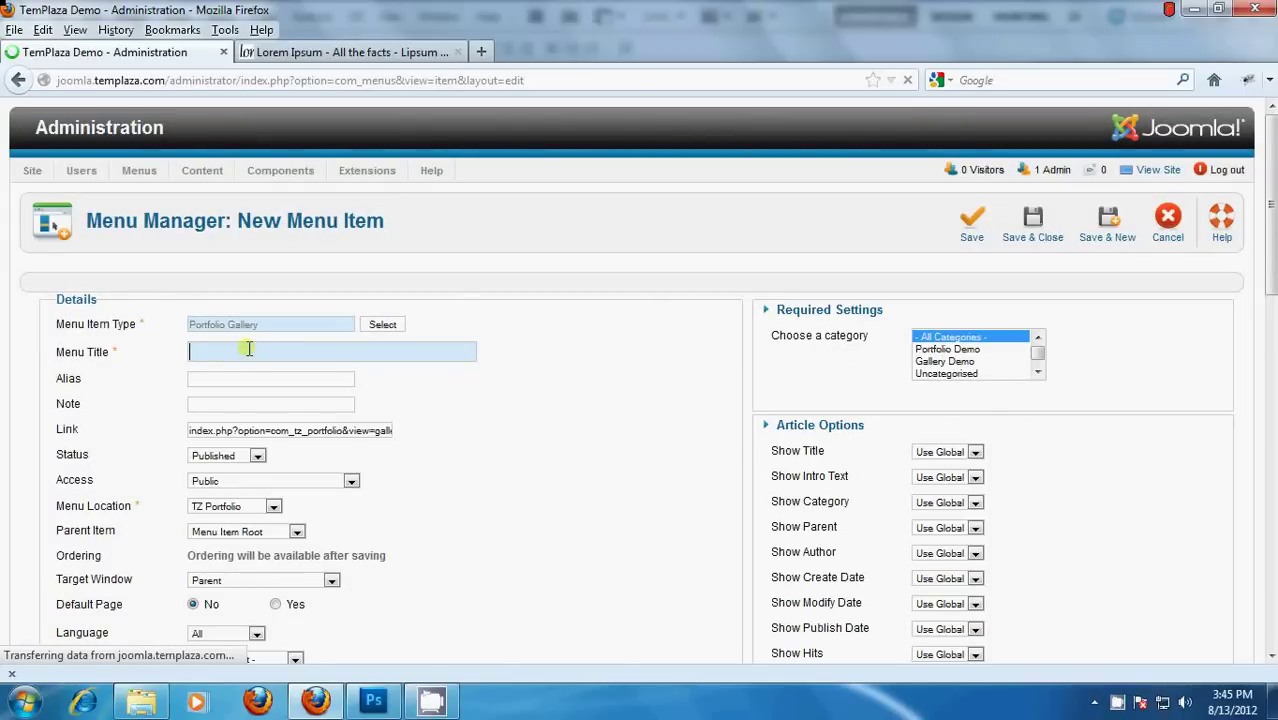
Title the menu item "Gallery page", choose the Gallery page category for it, and save and close it
text(Gal)
text(lery page)
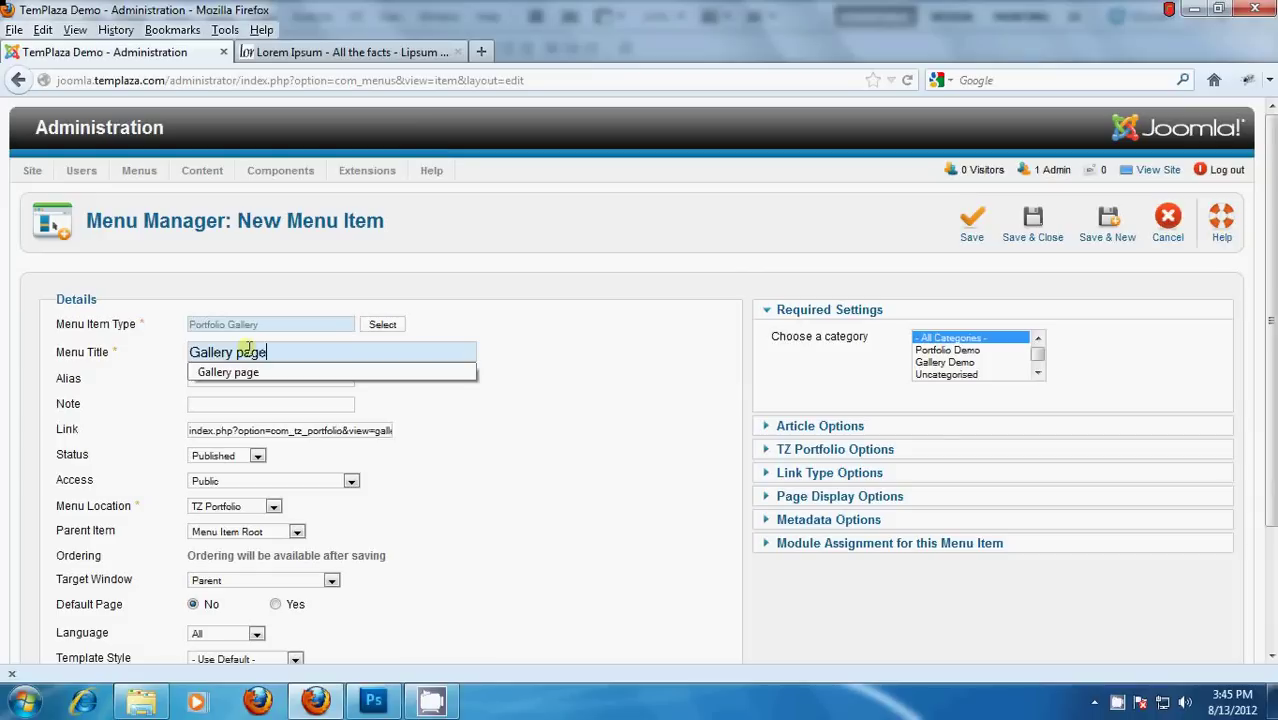
drag(1042, 357, 1042, 367)
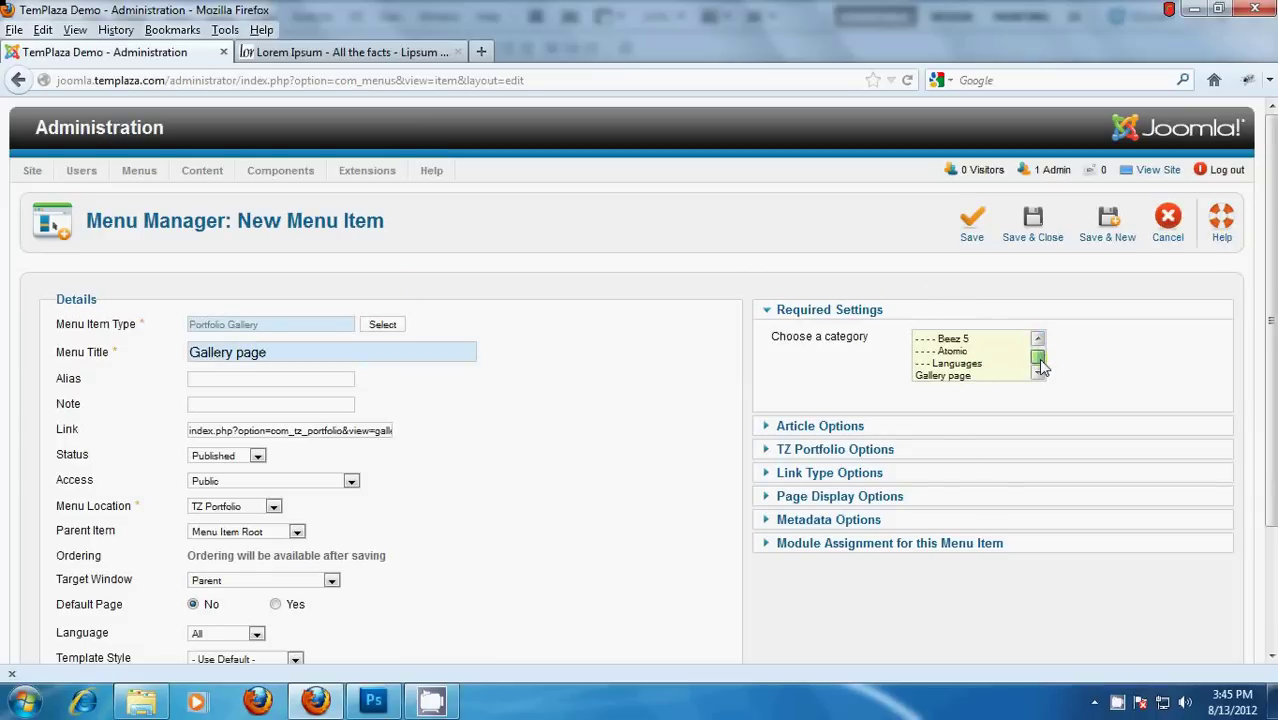
click(969, 376)
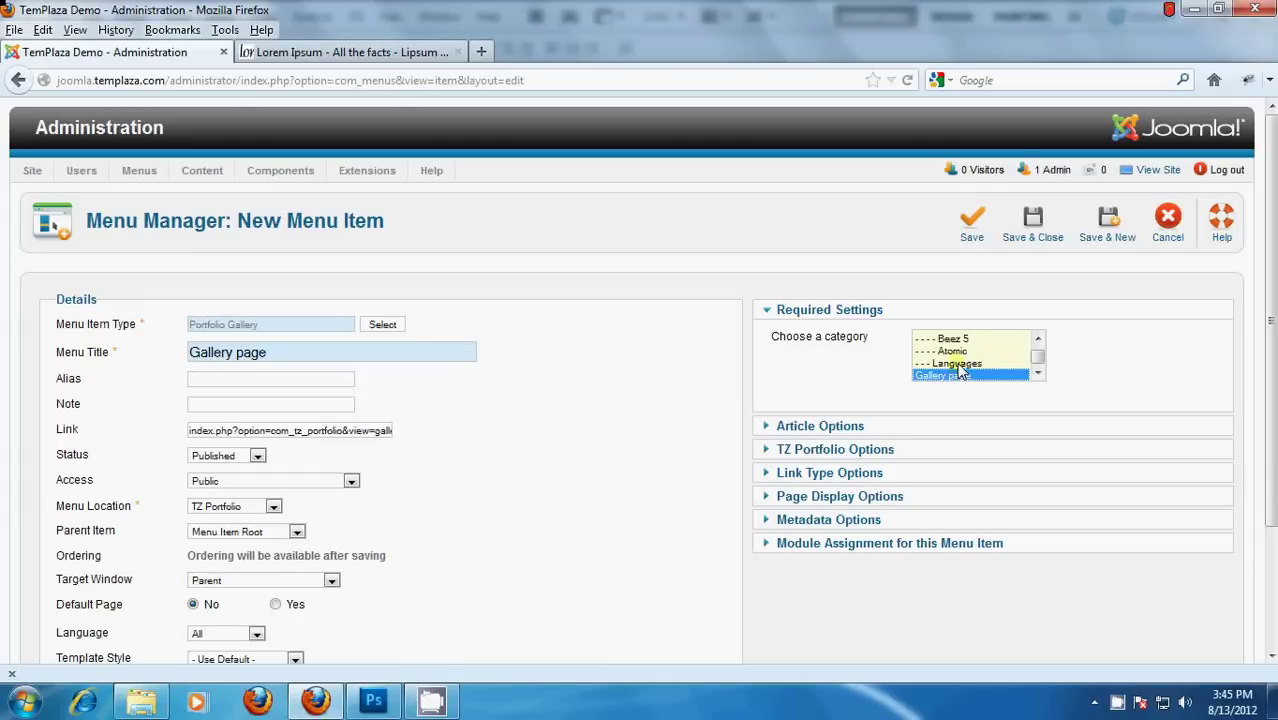
click(1018, 243)
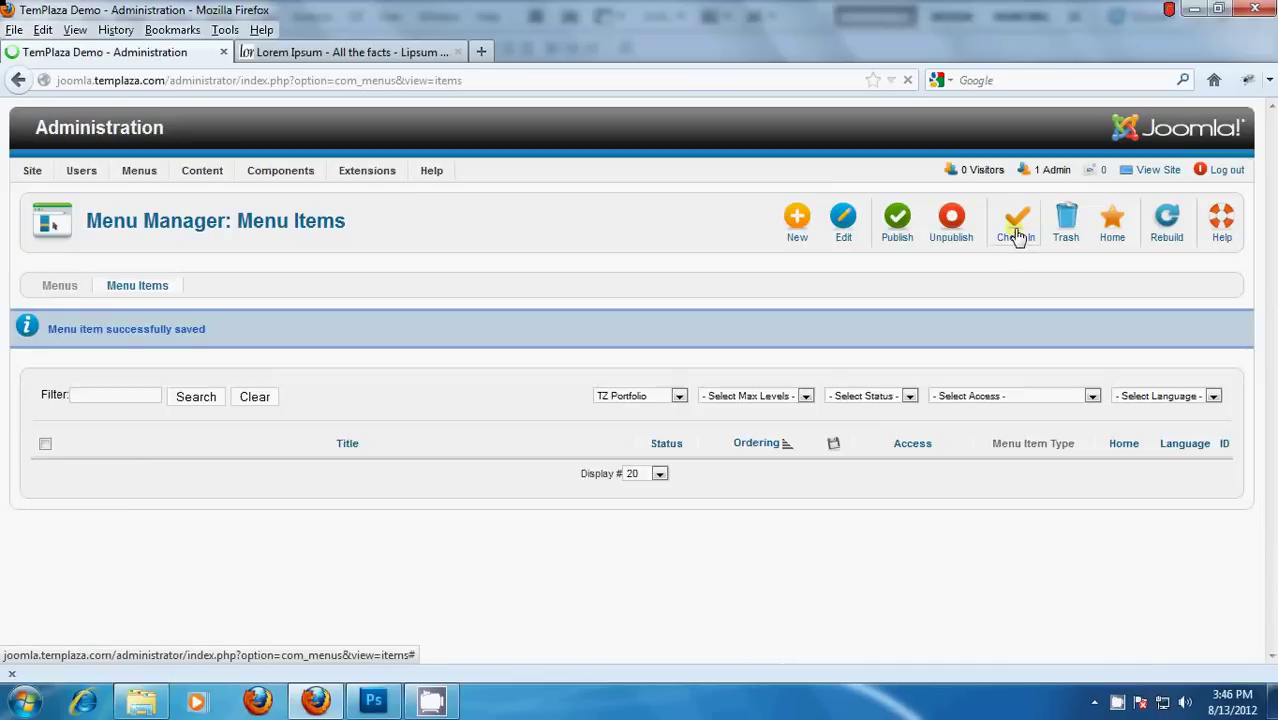
Open the public site from the administration and go to the Gallery page from its TZ Portfolio menu
click(1145, 172)
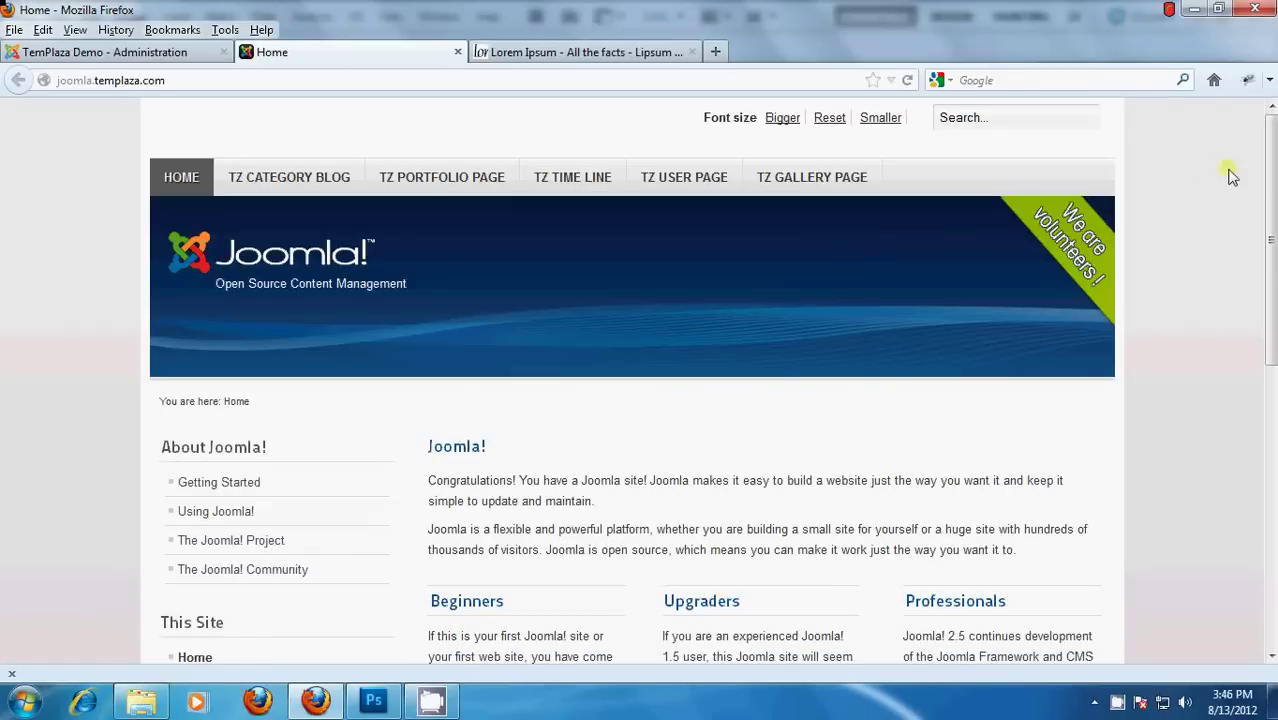
drag(1270, 160, 1270, 443)
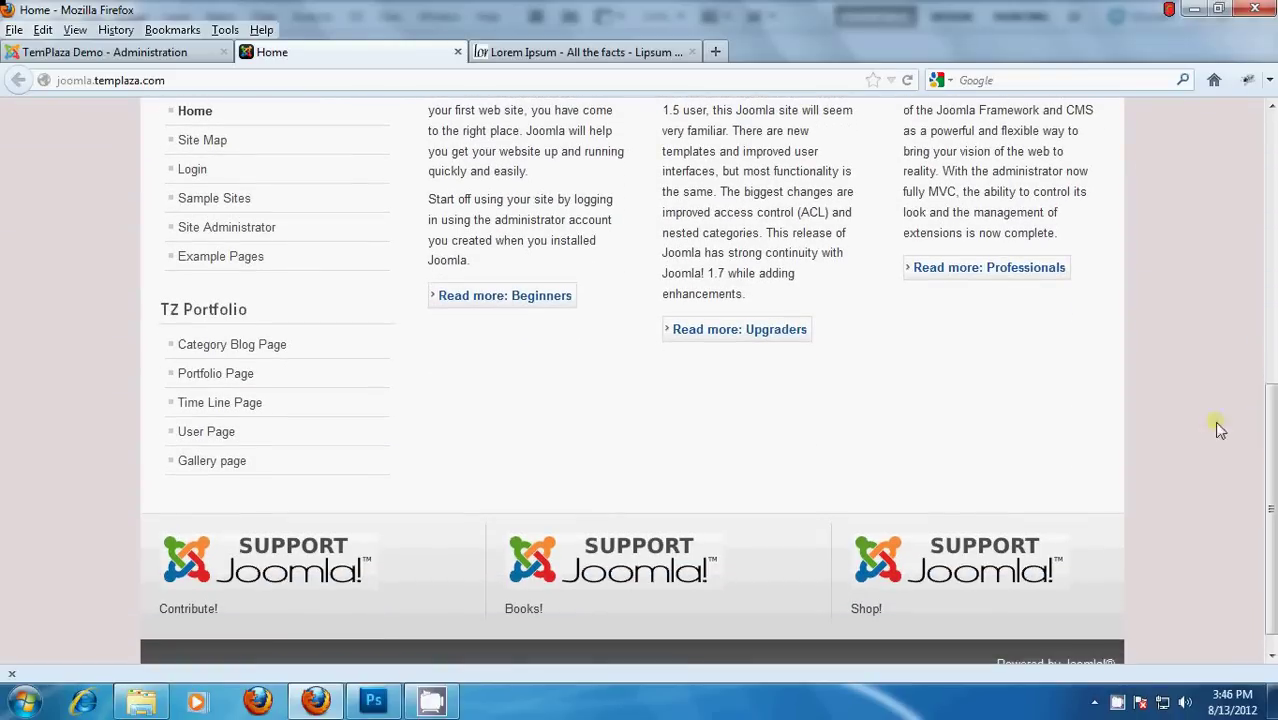
click(273, 468)
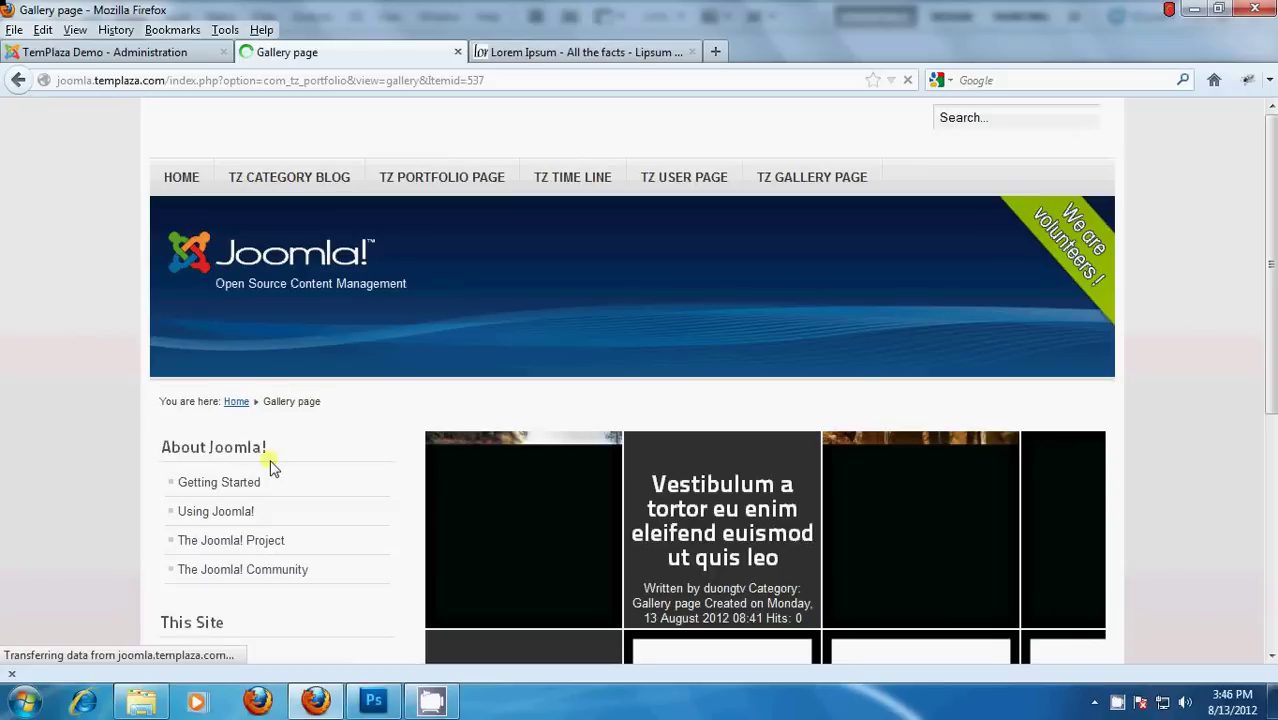
Slide the image gallery forward and back to its beginning, and open the waterfall image in the first row
drag(1268, 263, 1101, 393)
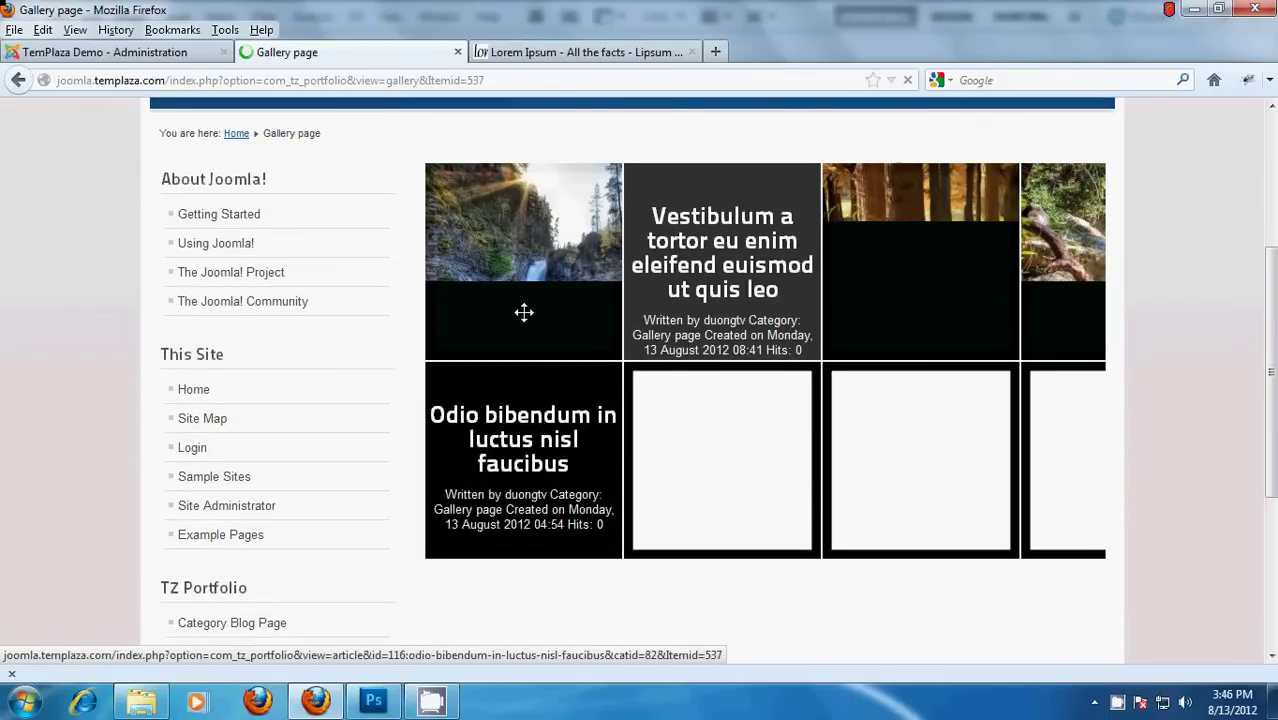
scroll(758, 302, right, 2)
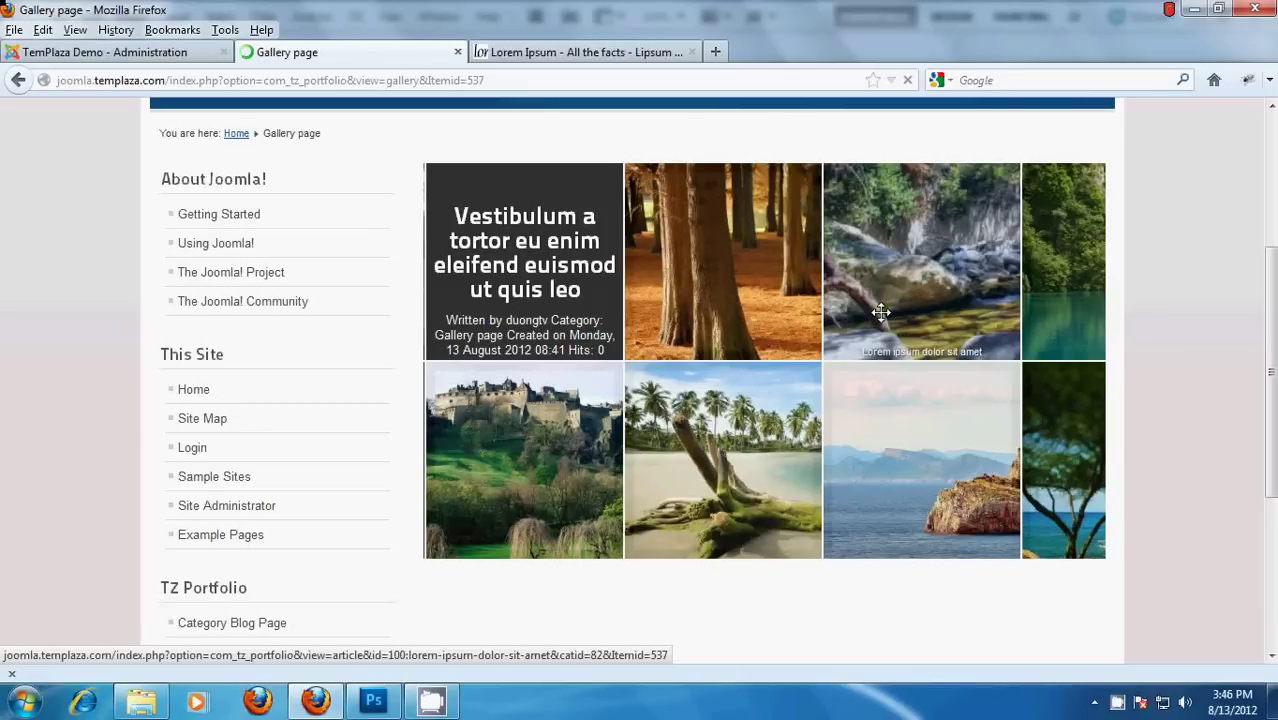
drag(880, 312, 579, 362)
drag(821, 296, 754, 305)
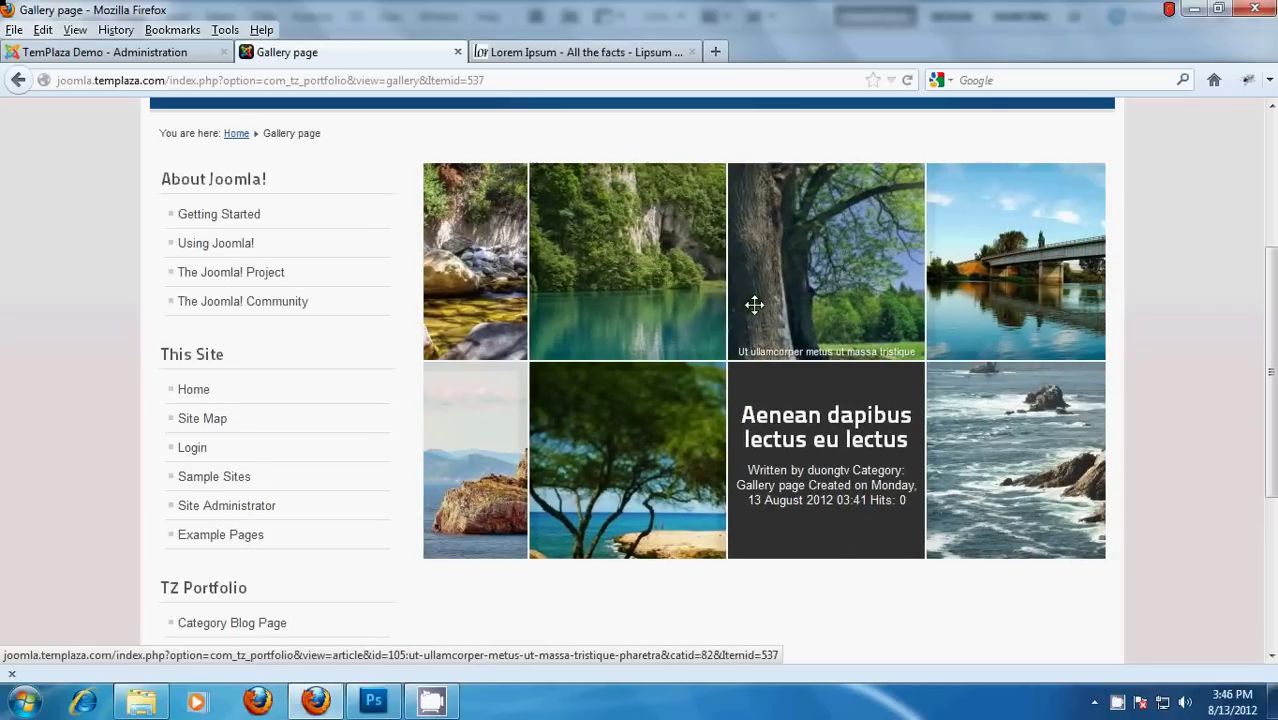
drag(631, 277, 1033, 288)
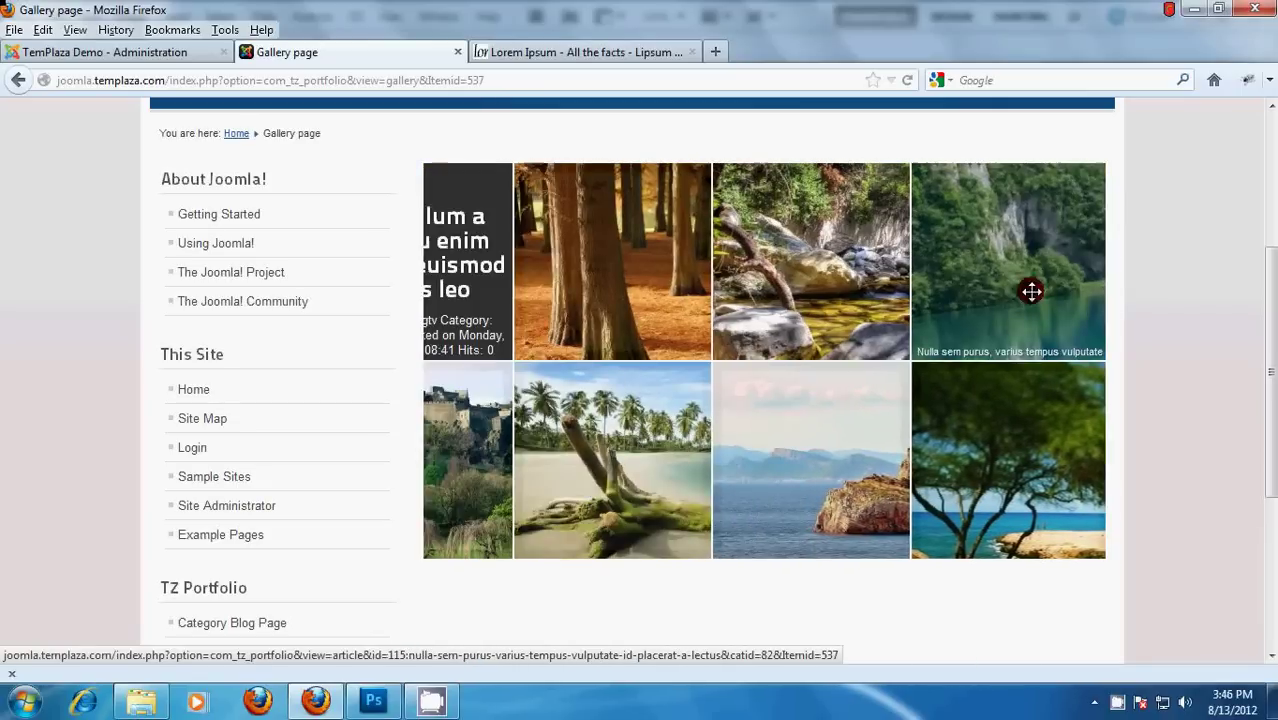
drag(584, 303, 828, 308)
drag(630, 300, 605, 316)
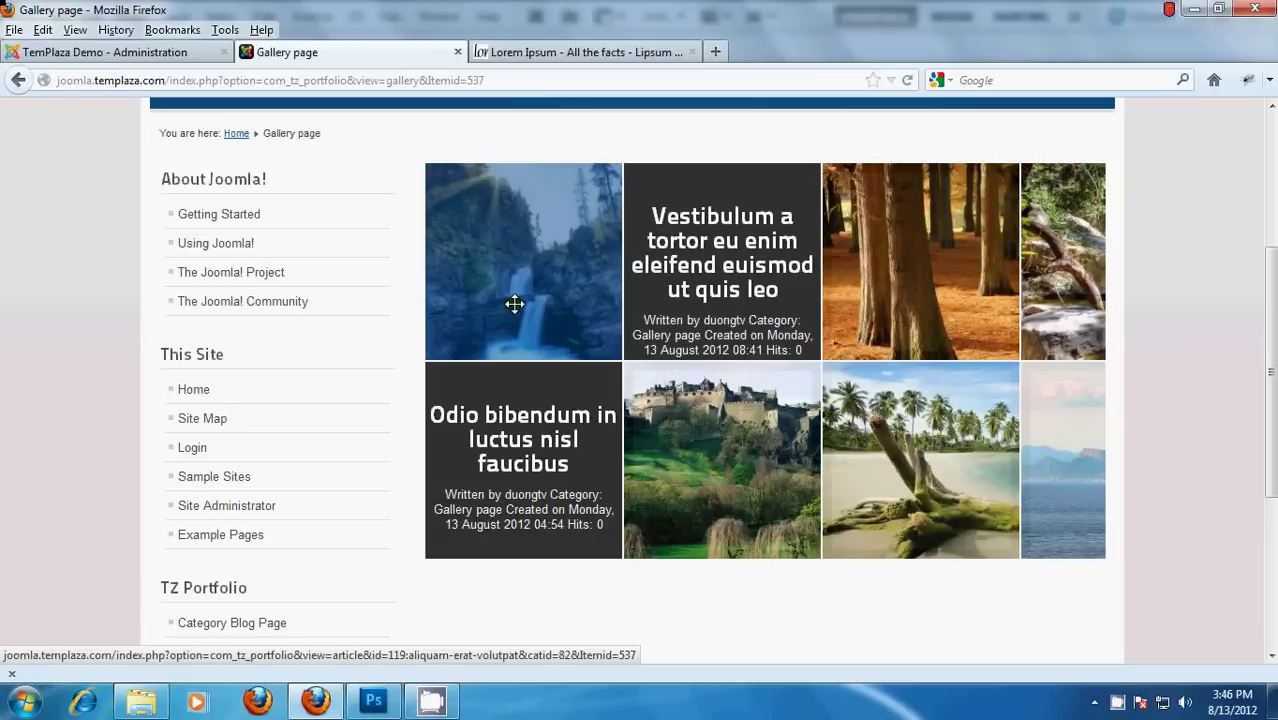
click(514, 303)
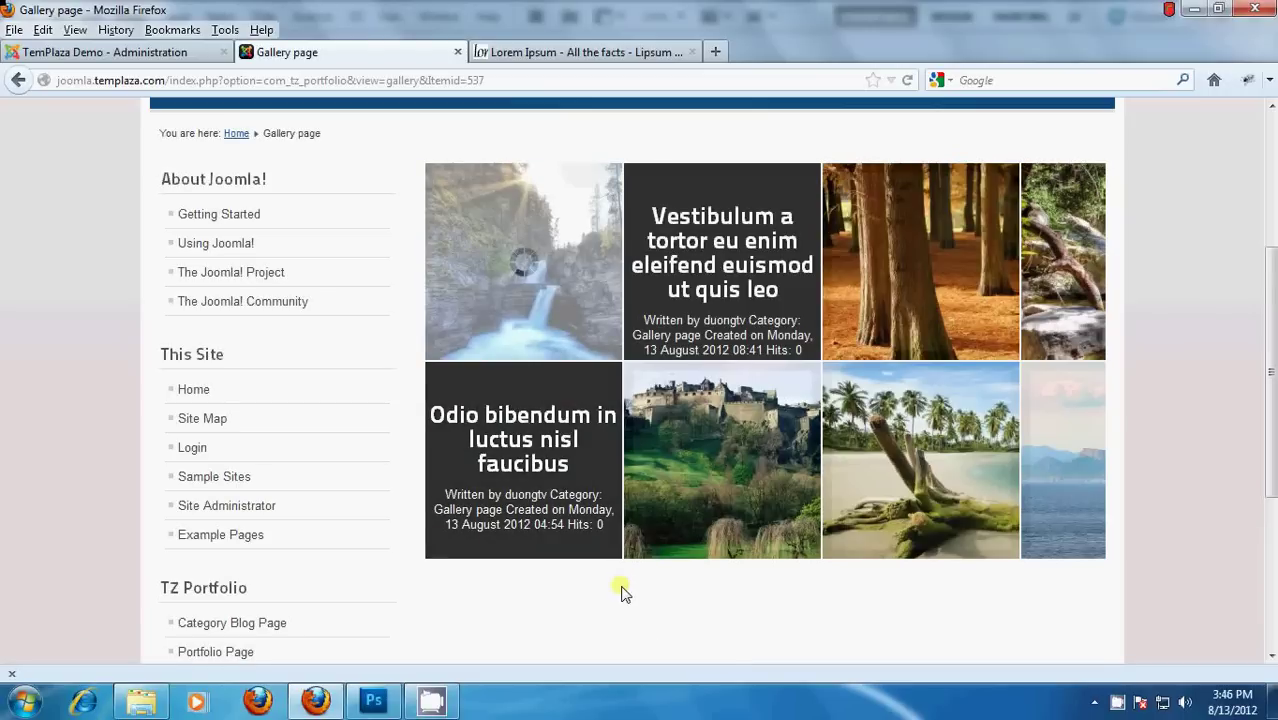